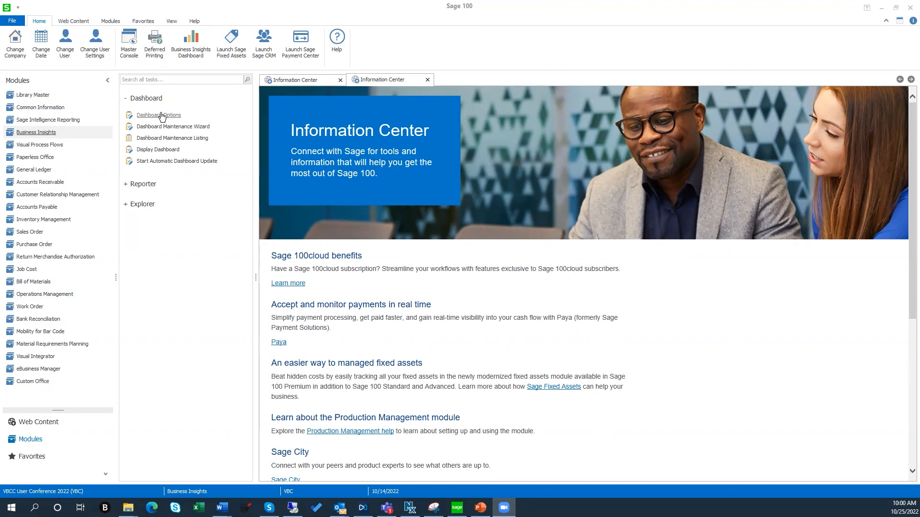
Look through the Explorer views listed in the Business Insights module.
left_click(140, 205)
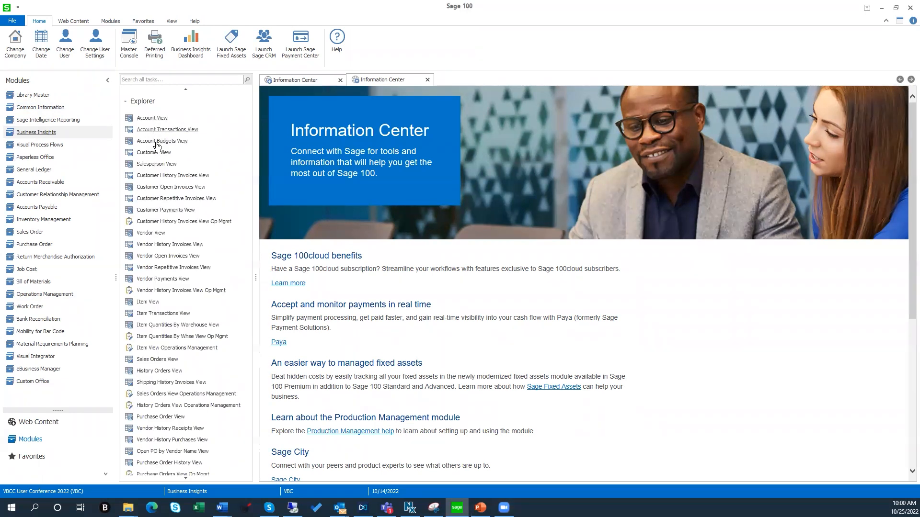
scroll(170, 372, "down", 3)
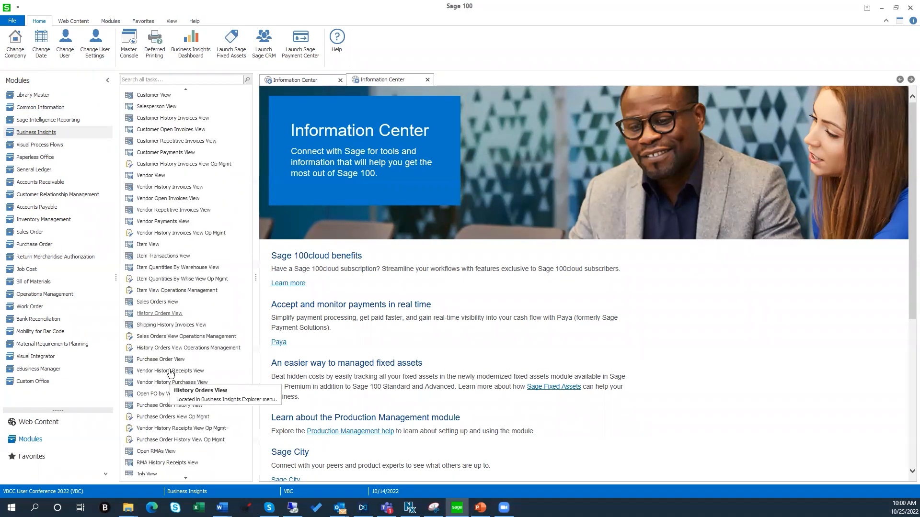
scroll(170, 372, "down", 3)
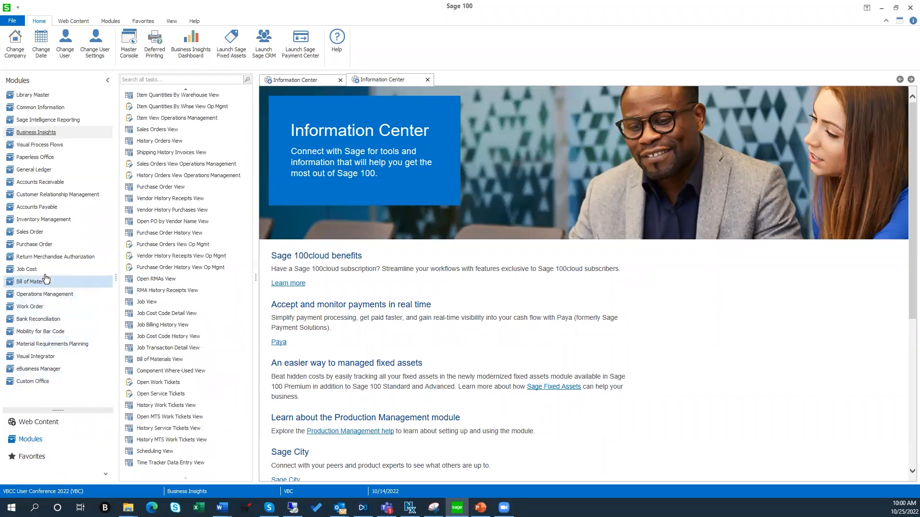
Open the Sales Orders View from the Sales Order module's Explore tasks and maximize its window.
left_click(33, 234)
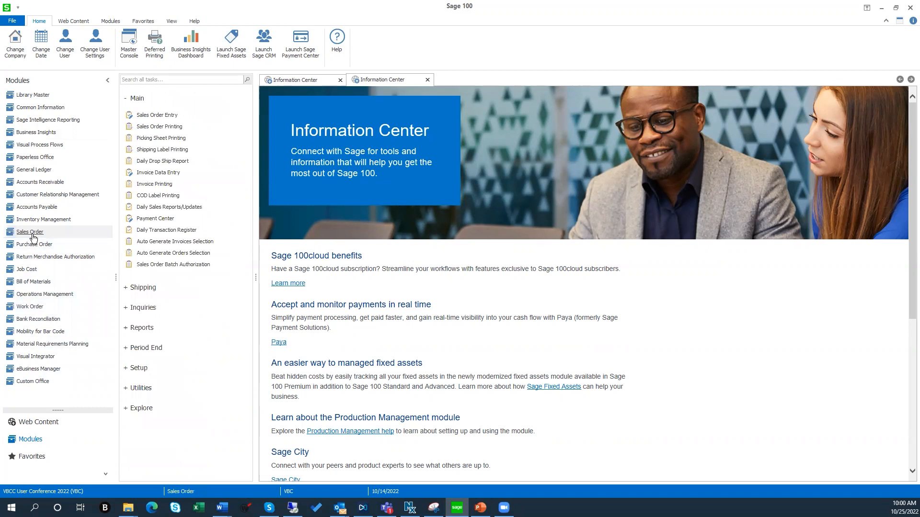
left_click(146, 410)
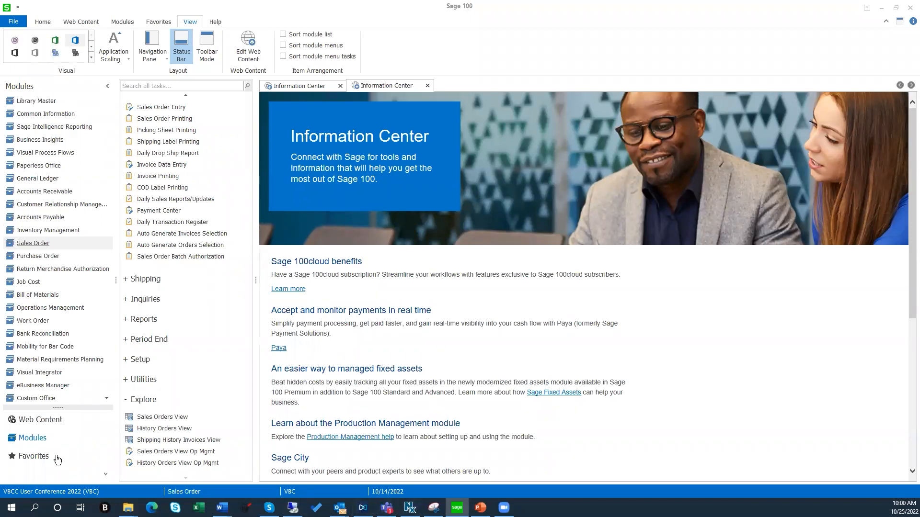
left_click(155, 418)
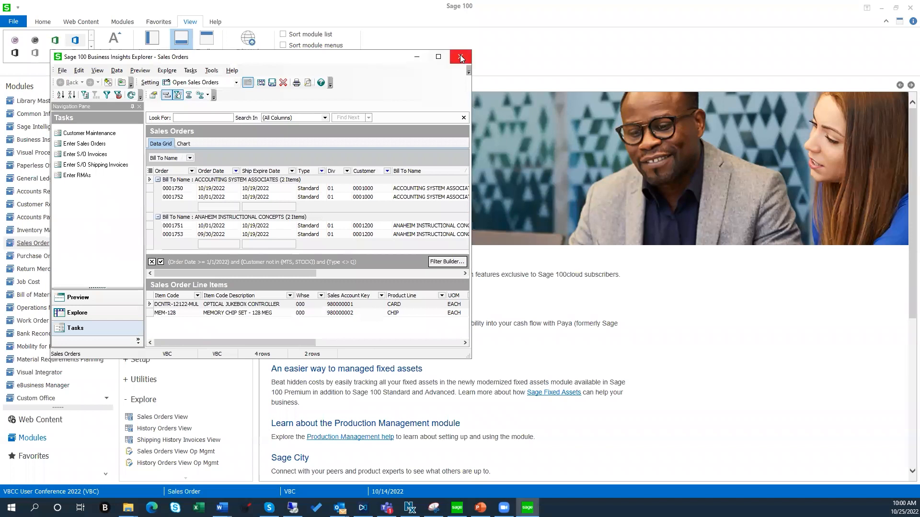
double_click(440, 60)
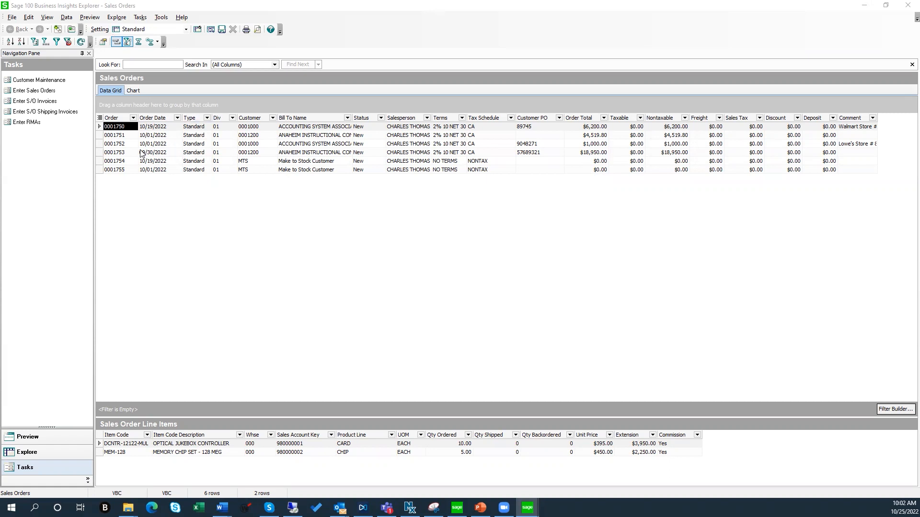
In the Sales Orders grid's column settings, hide the Status, Terms and Tax Schedule columns.
left_click(29, 18)
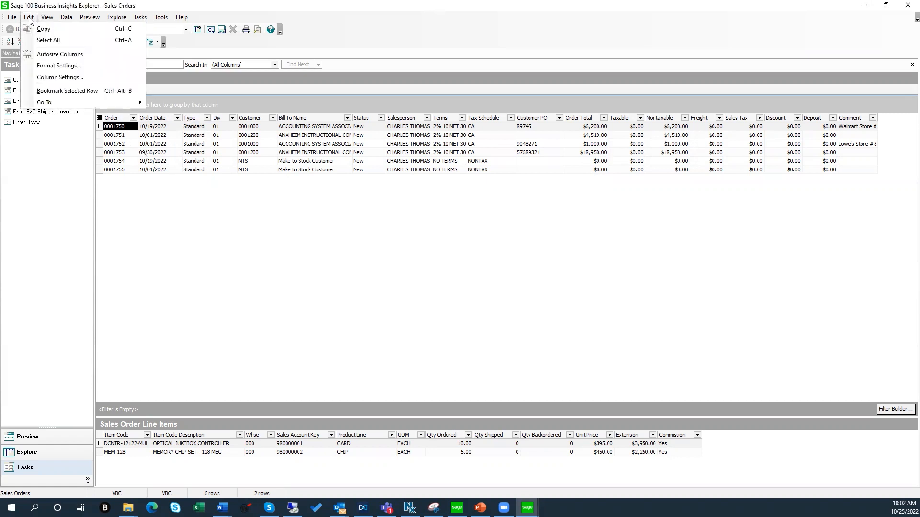
left_click(46, 78)
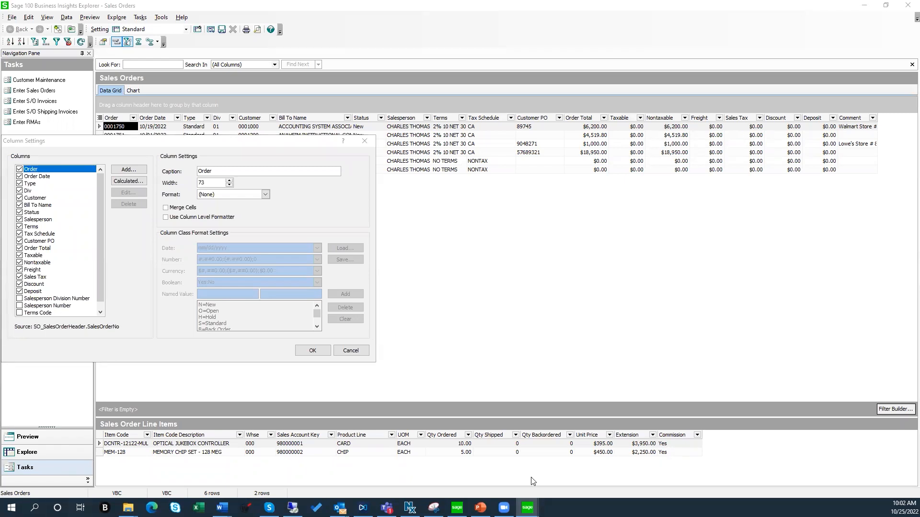
left_click(19, 212)
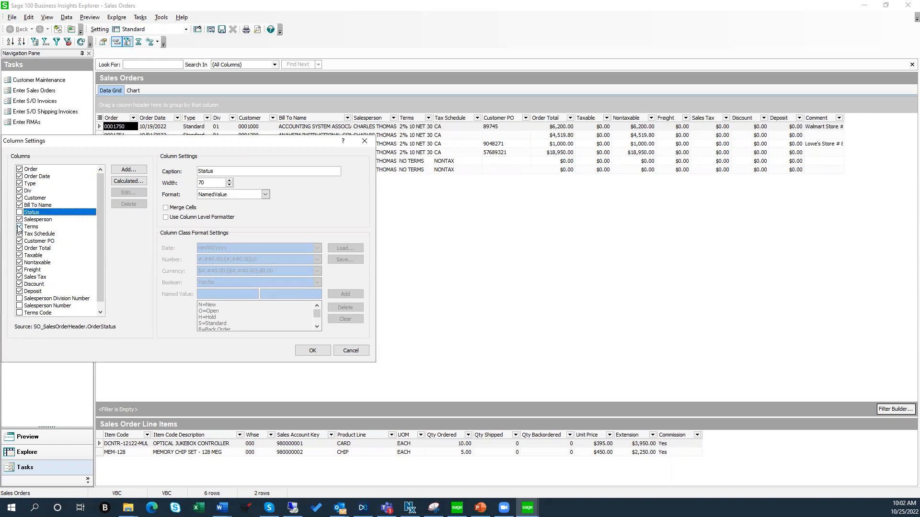
left_click(19, 227)
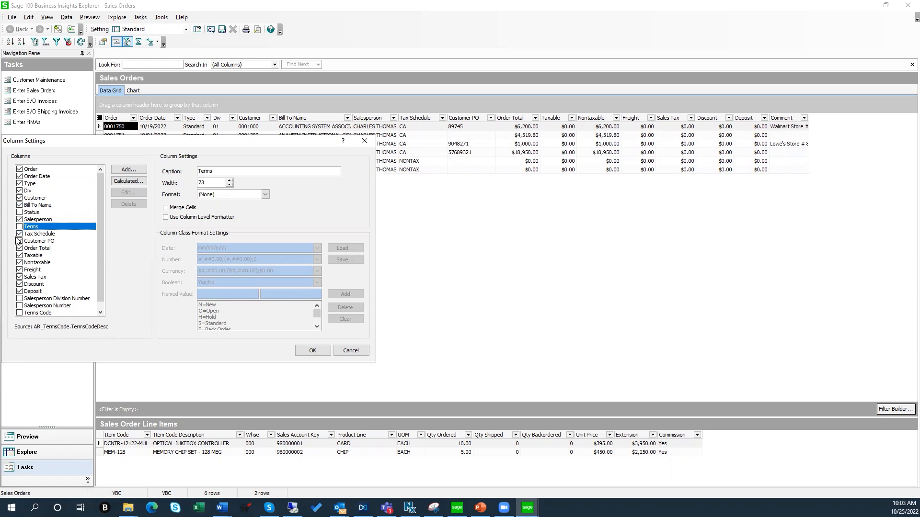
left_click(19, 234)
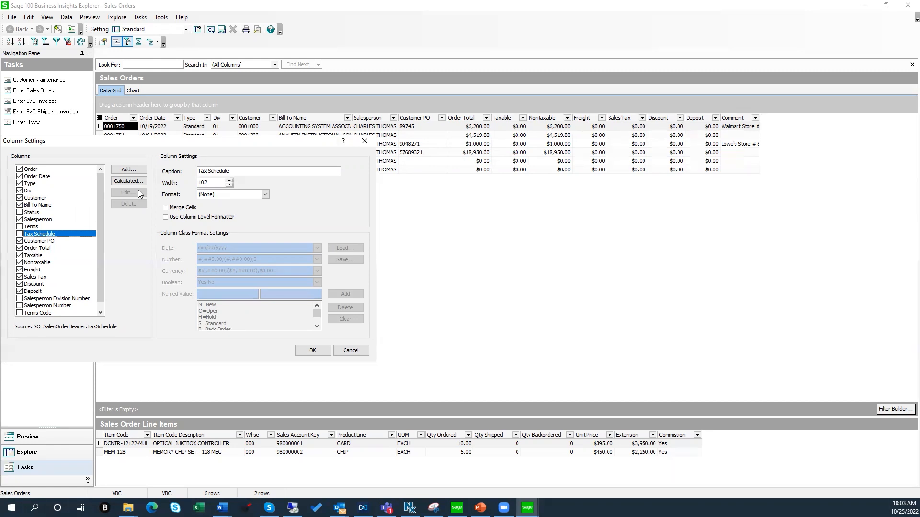
Hide the Taxable, Nontaxable, Freight, Sales Tax, Discount and Deposit columns, and widen the Comment column to about 212.
left_click(20, 255)
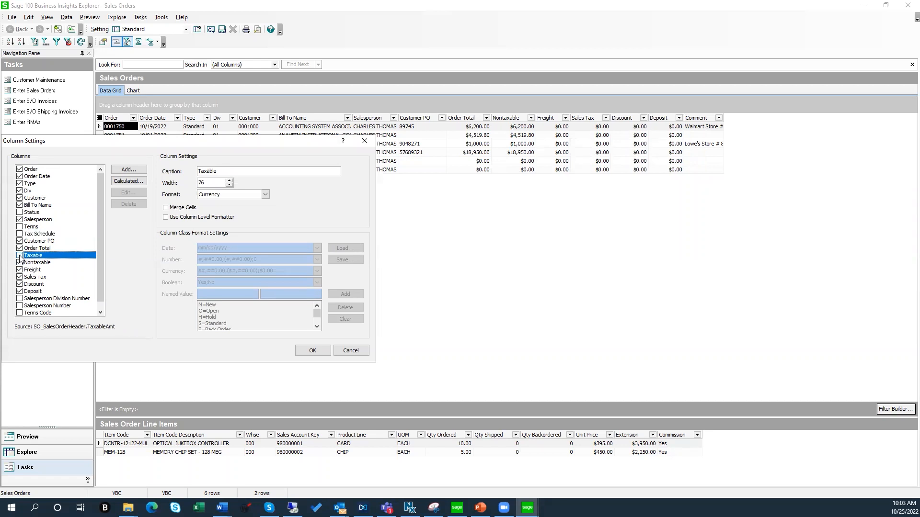
left_click(20, 262)
left_click(20, 269)
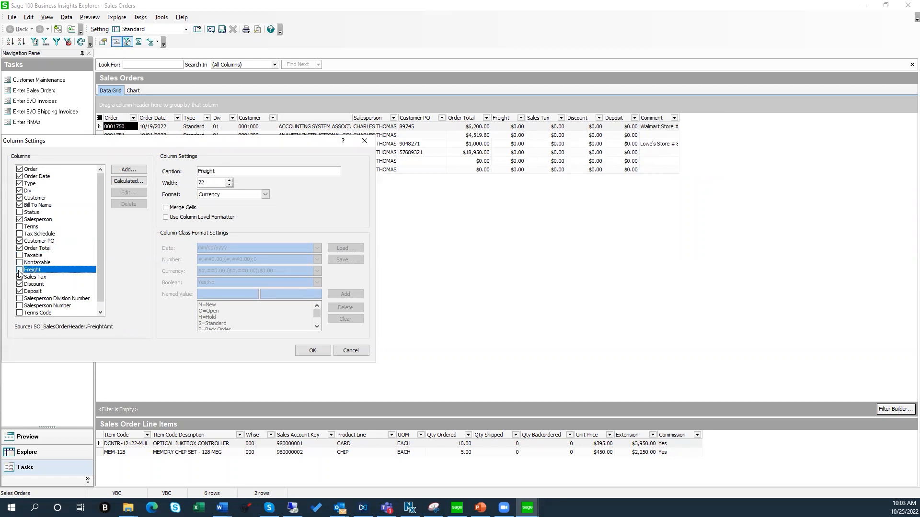
left_click(20, 277)
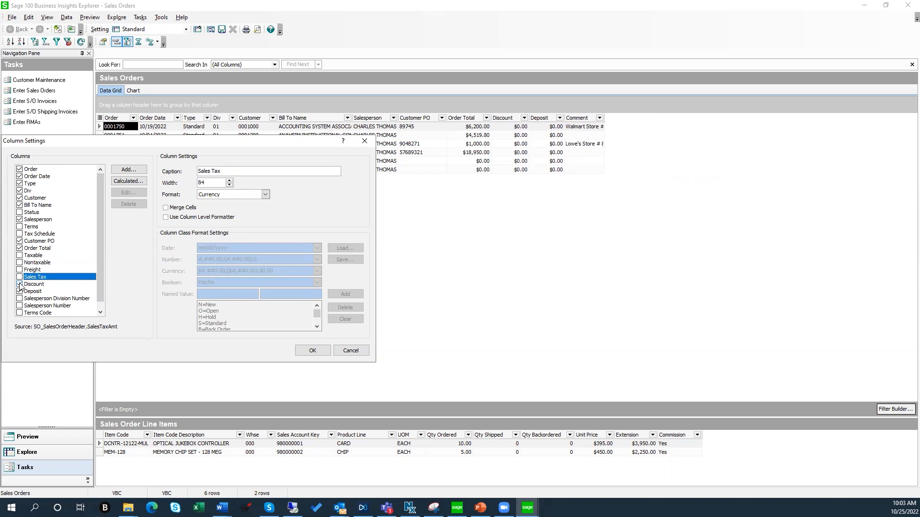
left_click(20, 284)
left_click(20, 292)
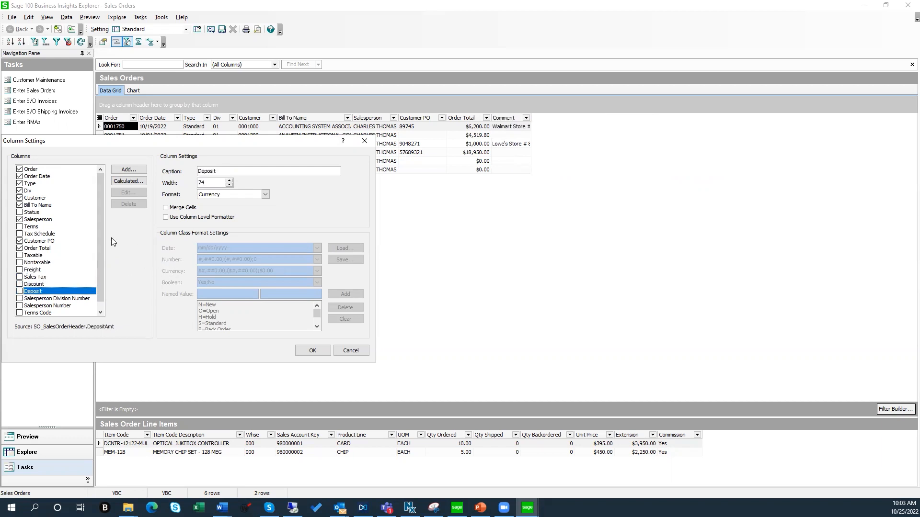
left_click(312, 351)
left_click_drag(530, 114, 593, 114)
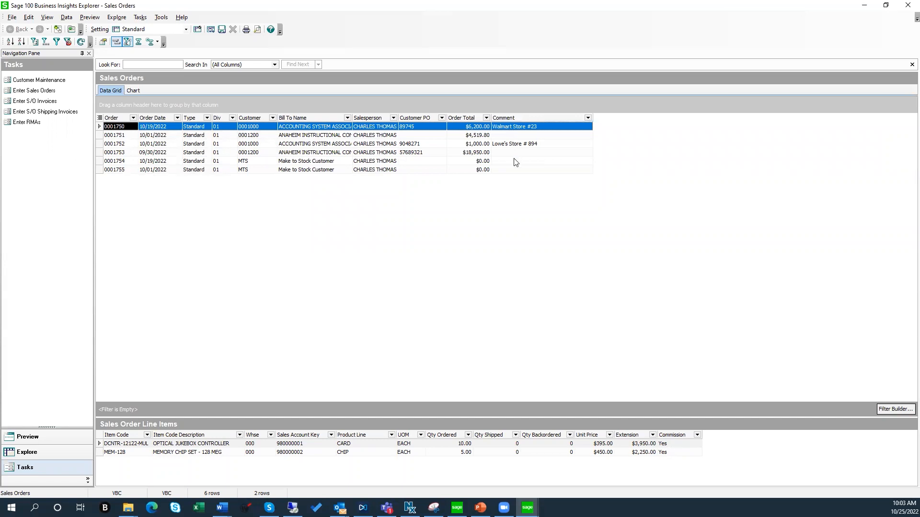
In the column settings, change the Comment column's caption to Project Name and set its width to 250.
left_click(29, 18)
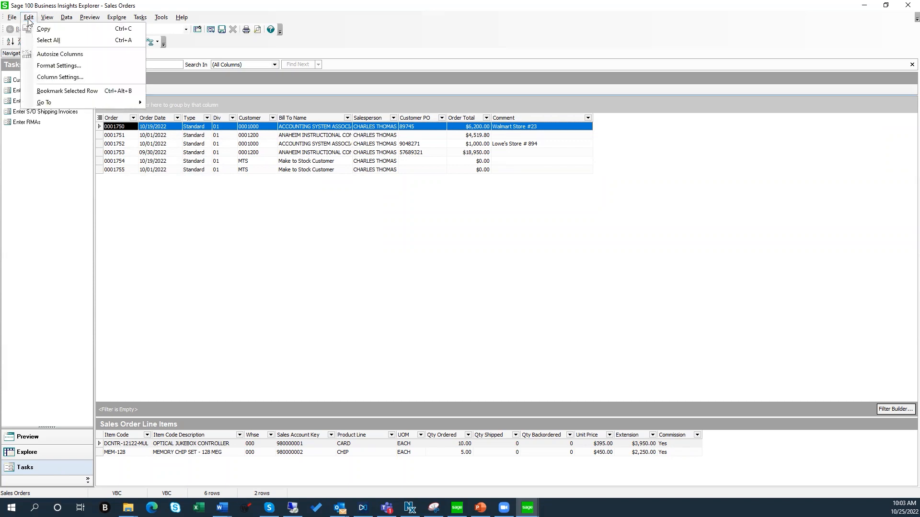
left_click(34, 76)
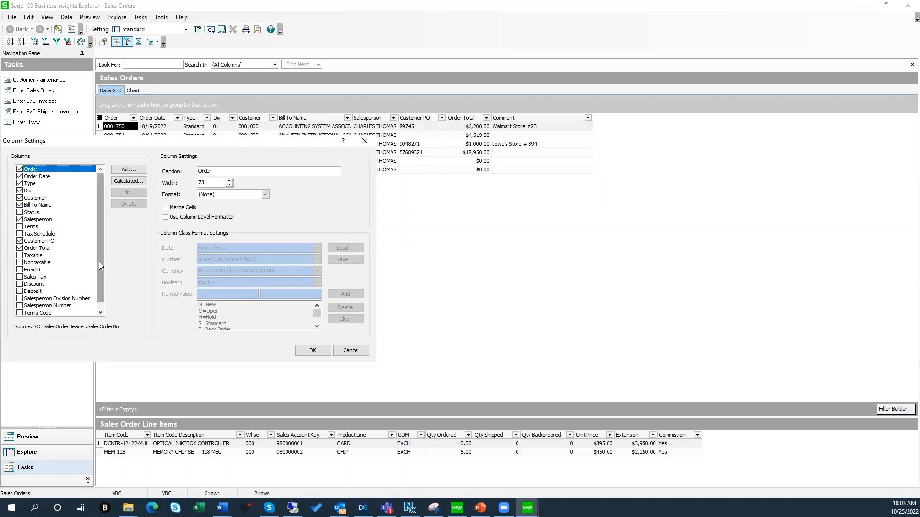
scroll(99, 261, "down", 1)
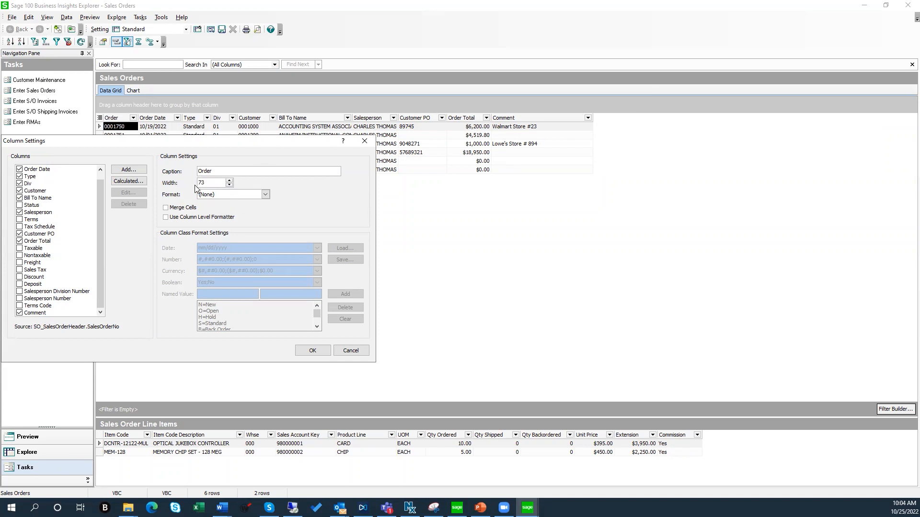
left_click(35, 313)
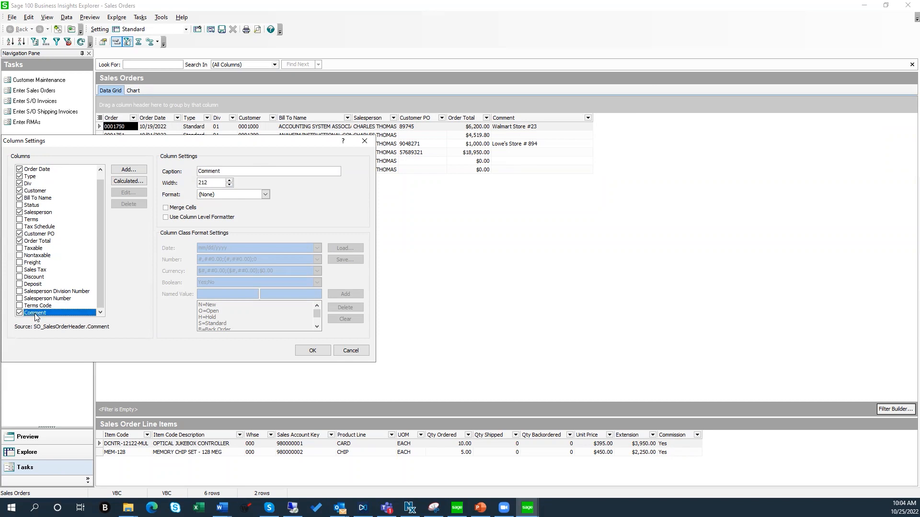
key("shift+Left")
key("shift+Left")
key("shift+Left")
key("shift+Left")
key("shift+Left")
key("shift+Left")
key("shift+Left")
type("P")
key("Tab")
type("250")
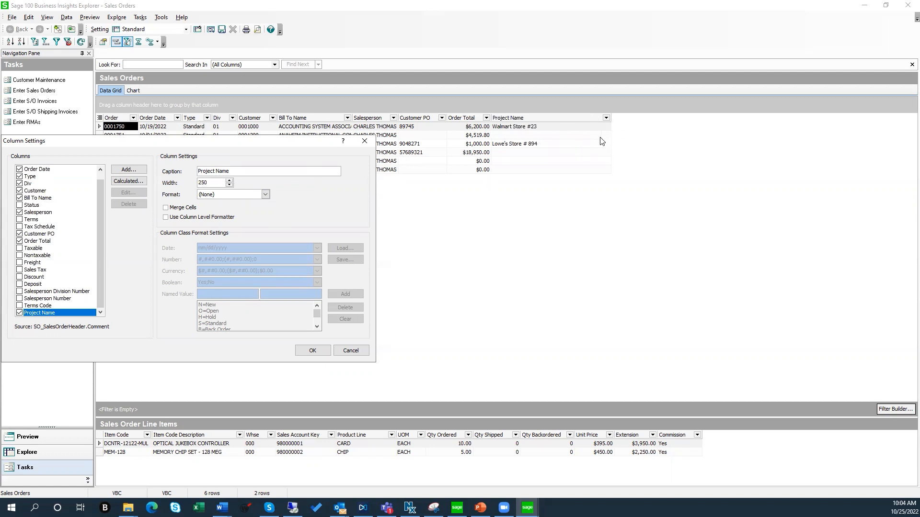
Set the Project Name column's format to UpperCase and accept the column settings.
left_click(265, 194)
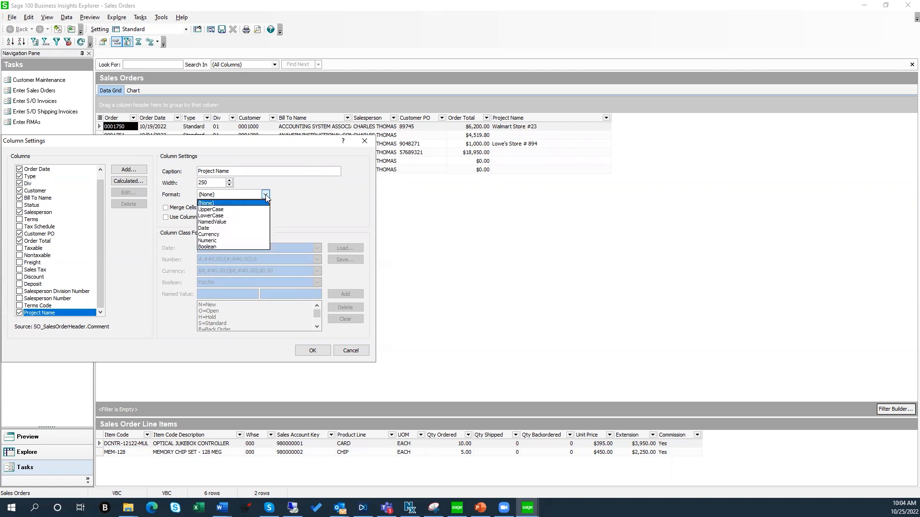
left_click(226, 211)
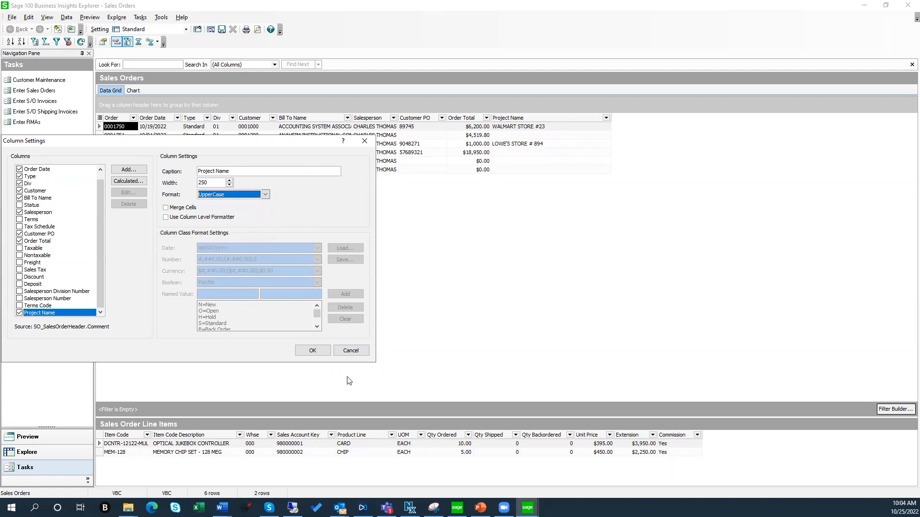
left_click(313, 352)
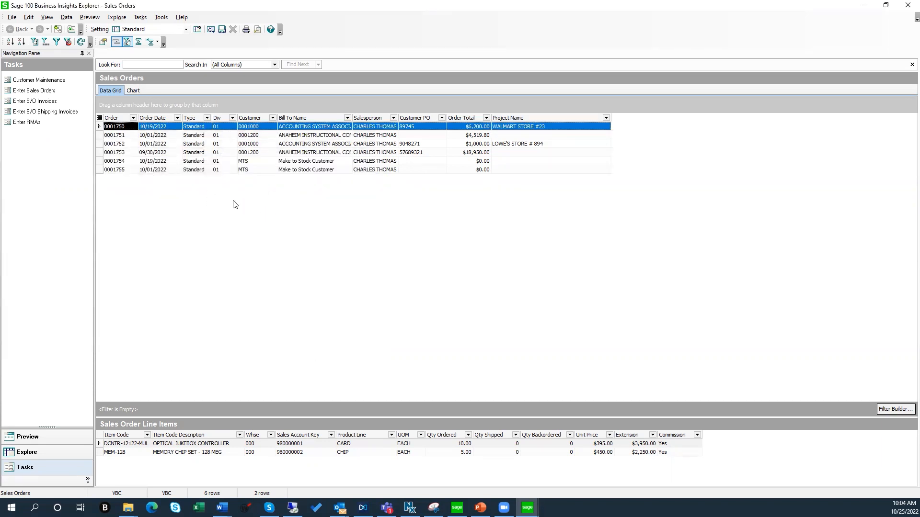
Group the sales orders grid by the Bill To Name column.
left_click(305, 117)
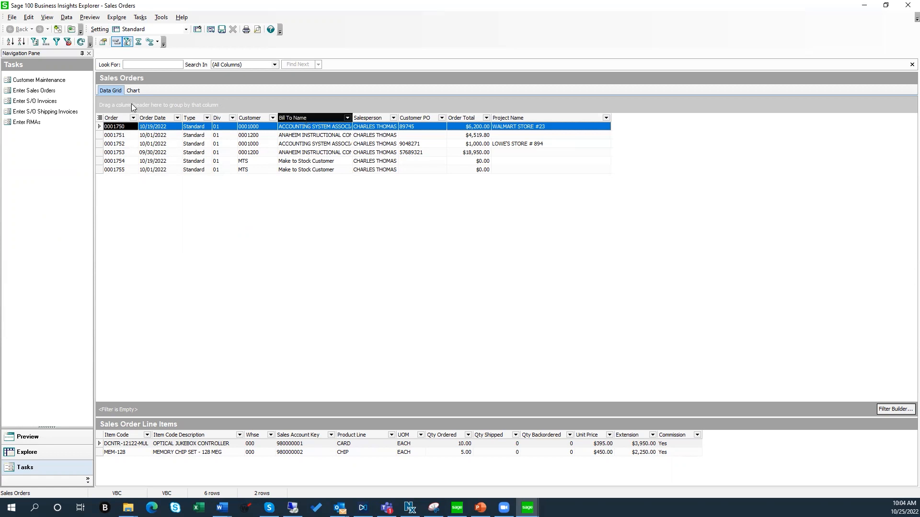
left_click_drag(132, 106, 133, 107)
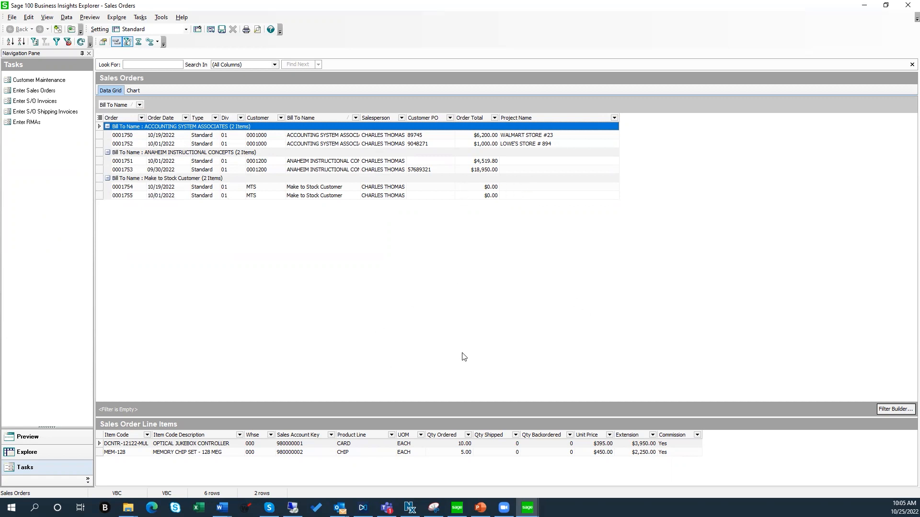
Build and apply a filter on the sales orders with the condition Customer does not equal MTS.
left_click(888, 408)
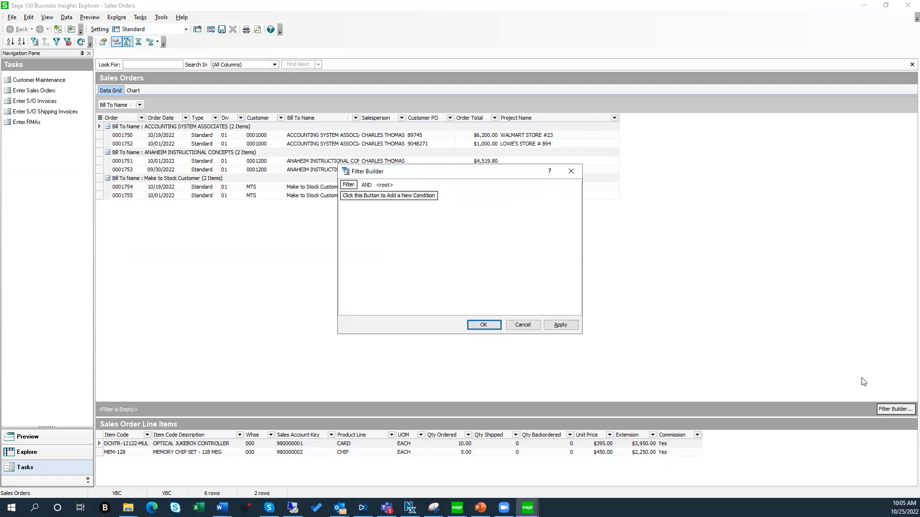
left_click(362, 197)
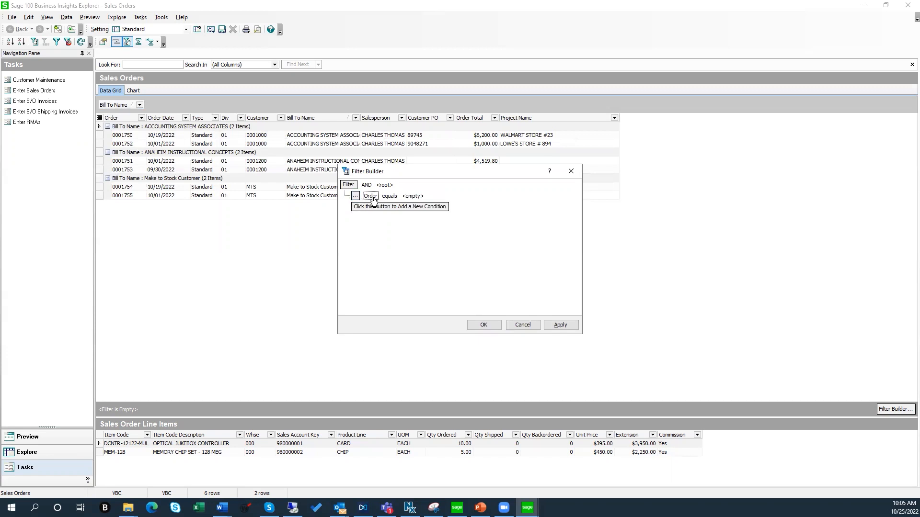
left_click(370, 197)
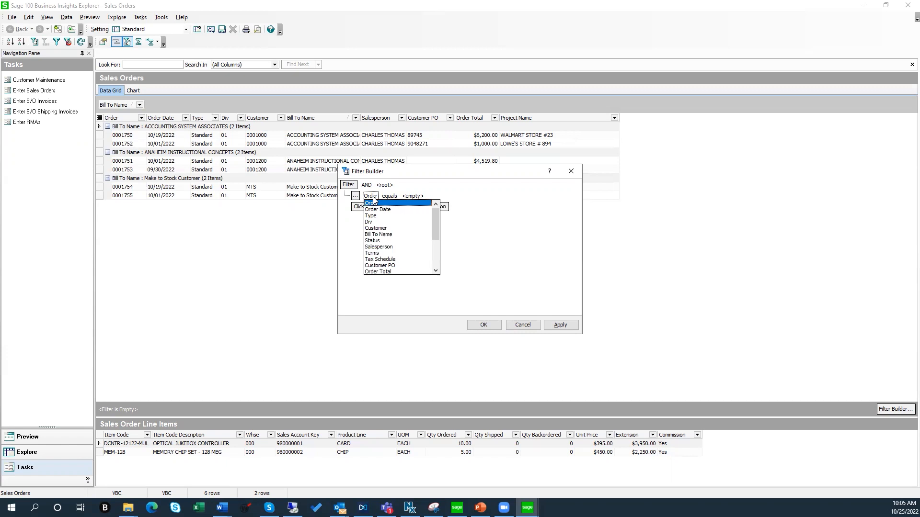
left_click(375, 228)
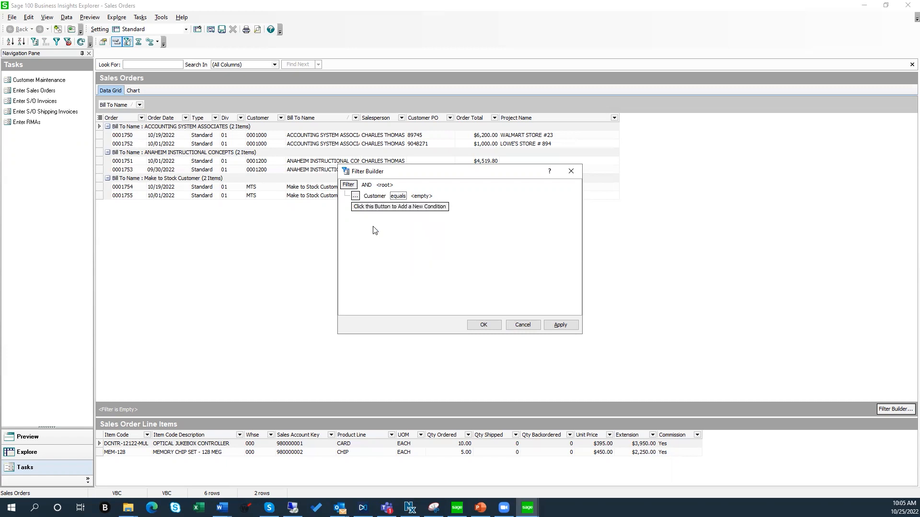
left_click(398, 196)
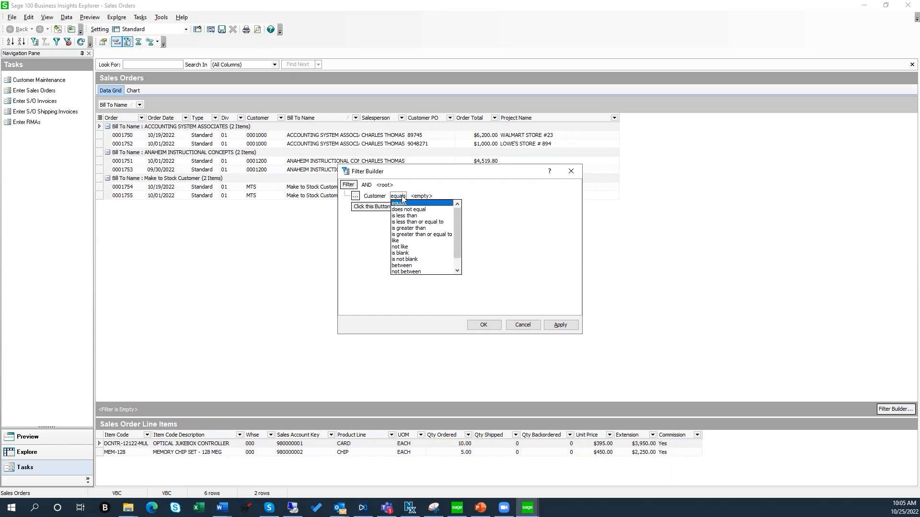
left_click(401, 210)
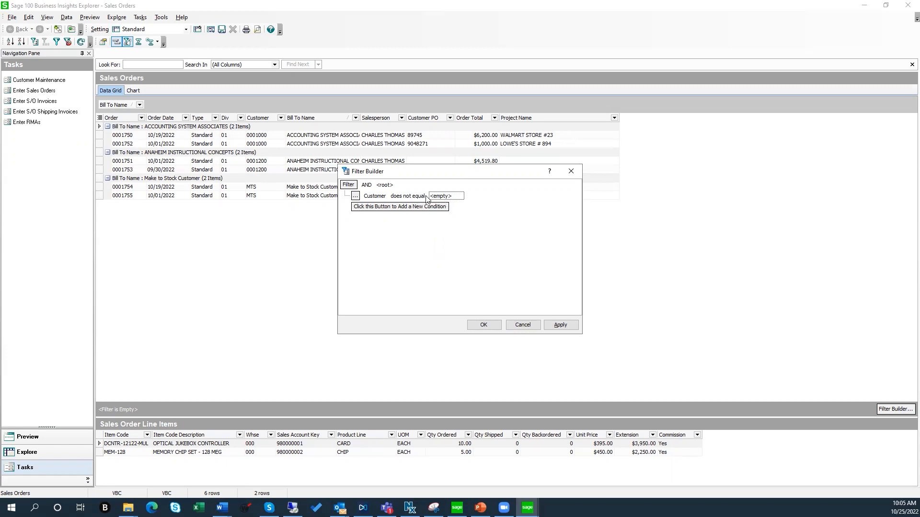
left_click(451, 197)
left_click(459, 197)
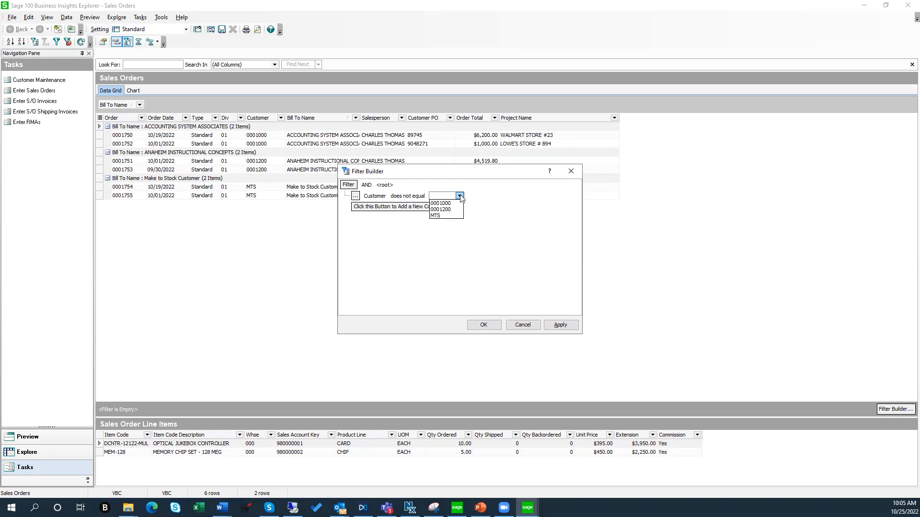
left_click(445, 216)
left_click(560, 325)
left_click(484, 326)
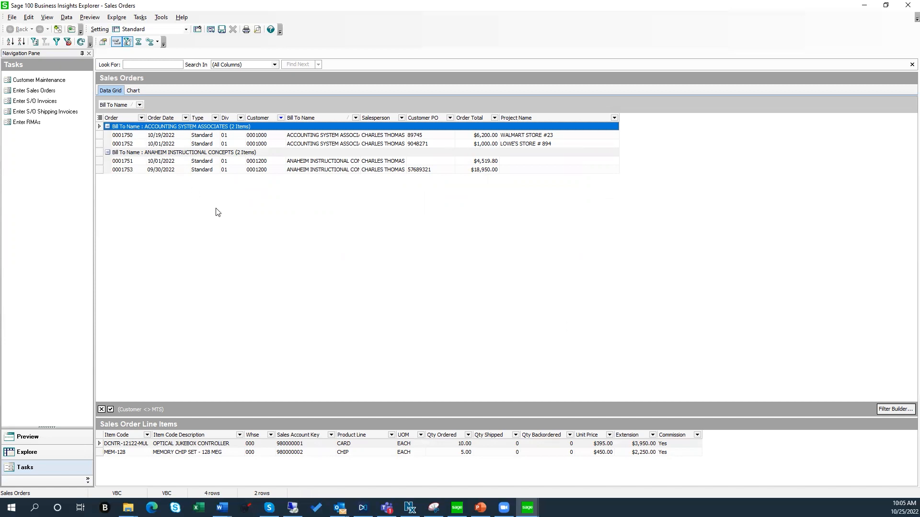
Close the Sales Orders view and save its changed layout as a public setting named Open Customer Sales Orders.
left_click(907, 7)
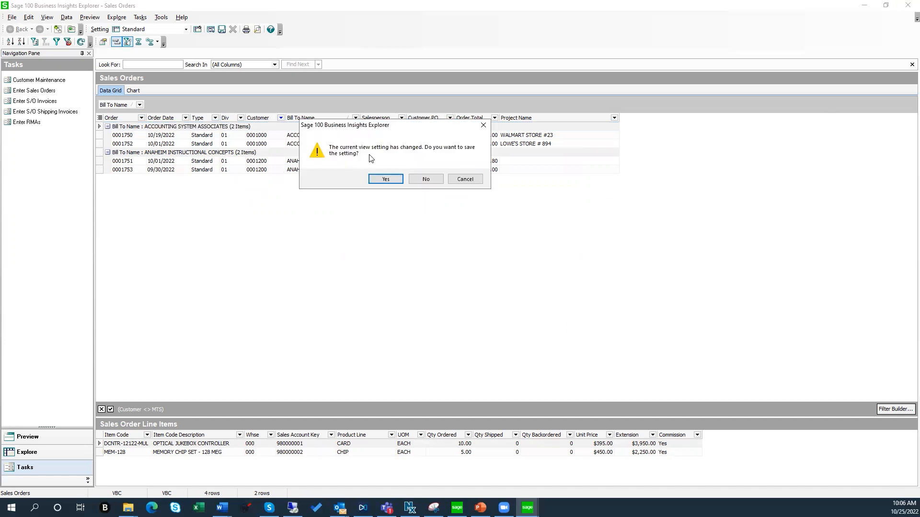
left_click(385, 178)
left_click(123, 79)
left_click_drag(85, 73, 61, 73)
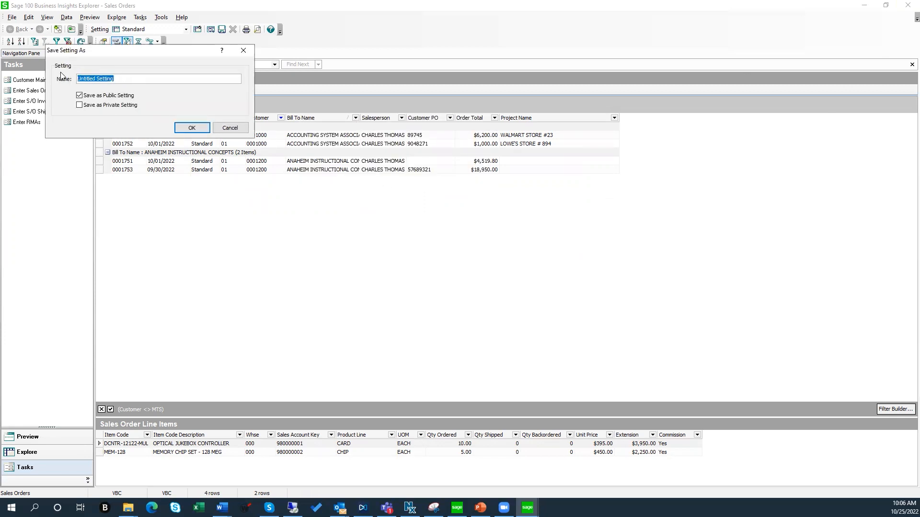
type("Open Customer Sales Orders")
left_click(192, 127)
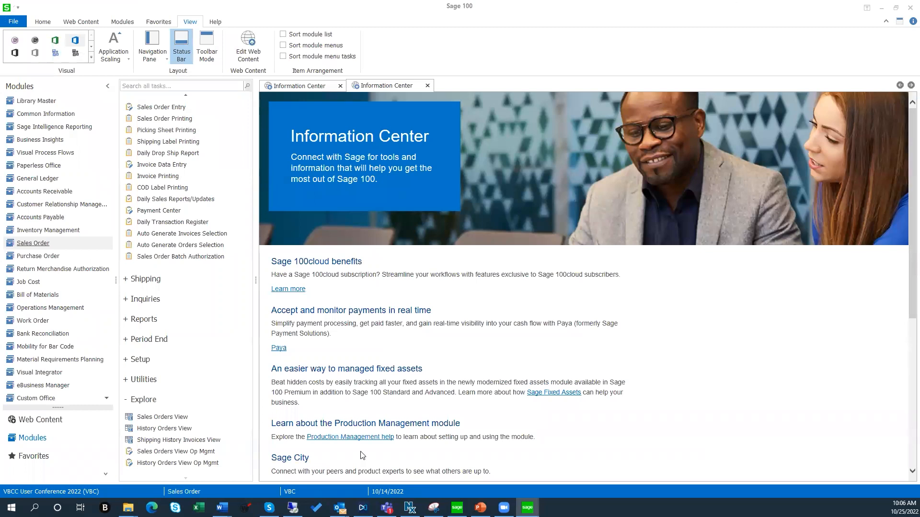
Reopen the Sales Orders View from the Sales Order module and load the public setting Open Customer Sales Orders.
left_click(150, 416)
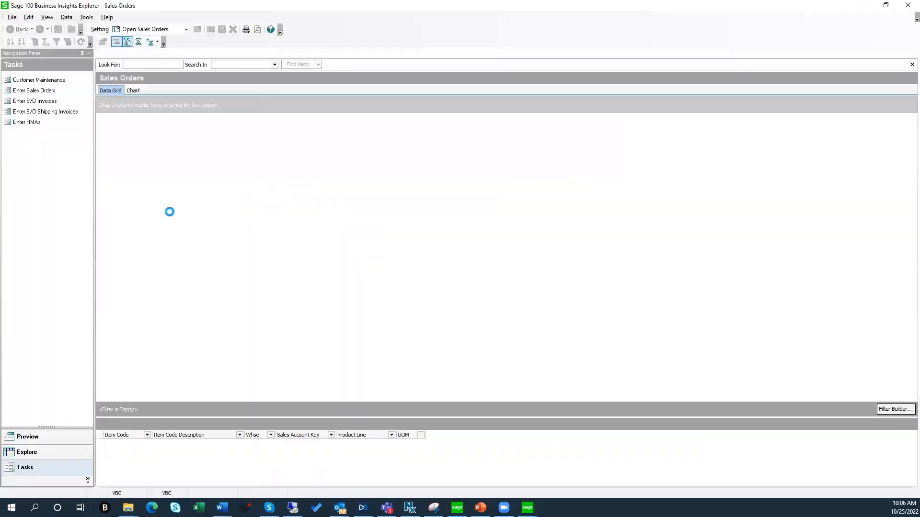
left_click(186, 29)
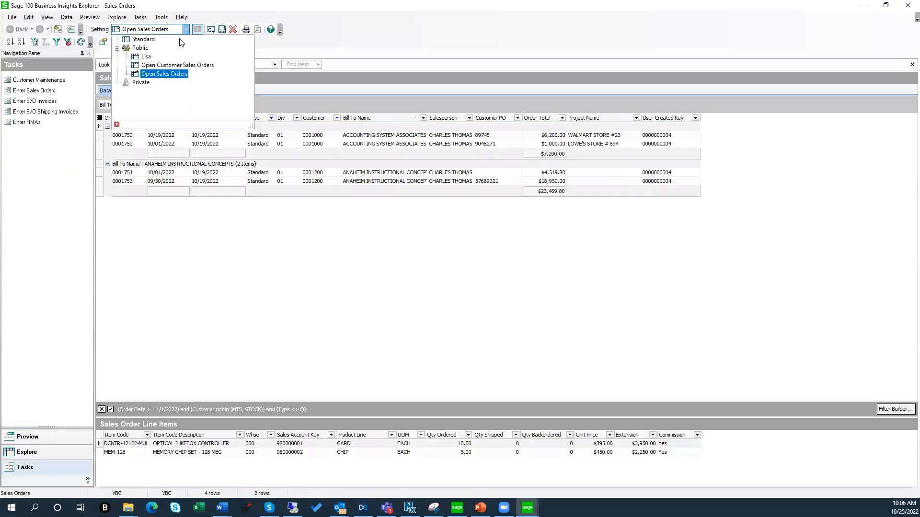
left_click(166, 66)
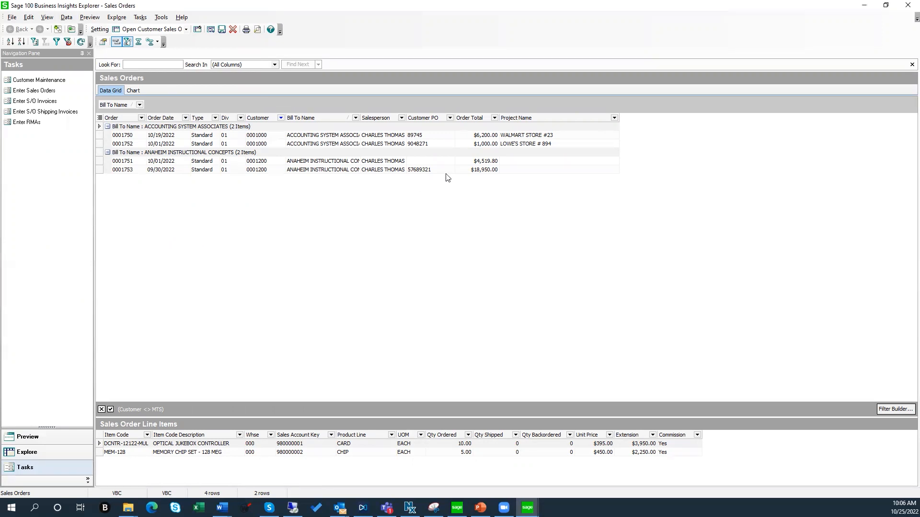
Show group summaries in the sales orders grid and add a Sum for the Order Total column.
left_click(476, 145)
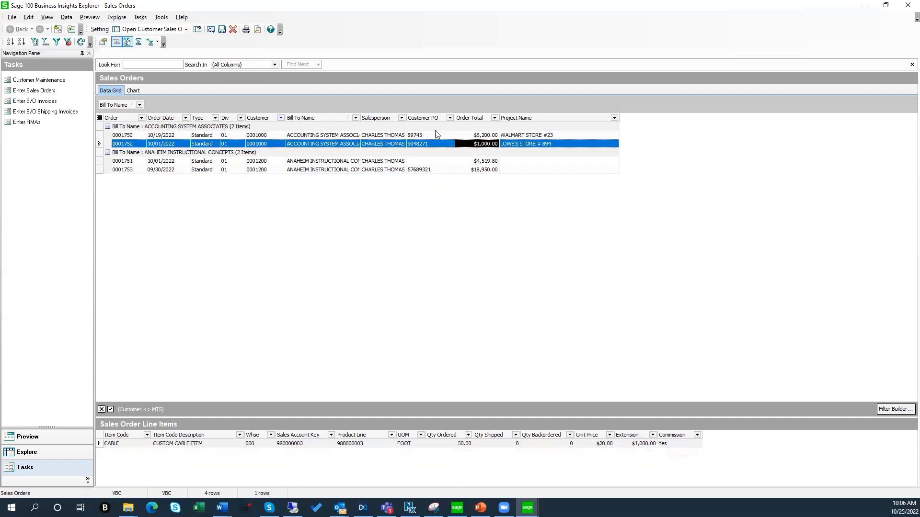
left_click(150, 43)
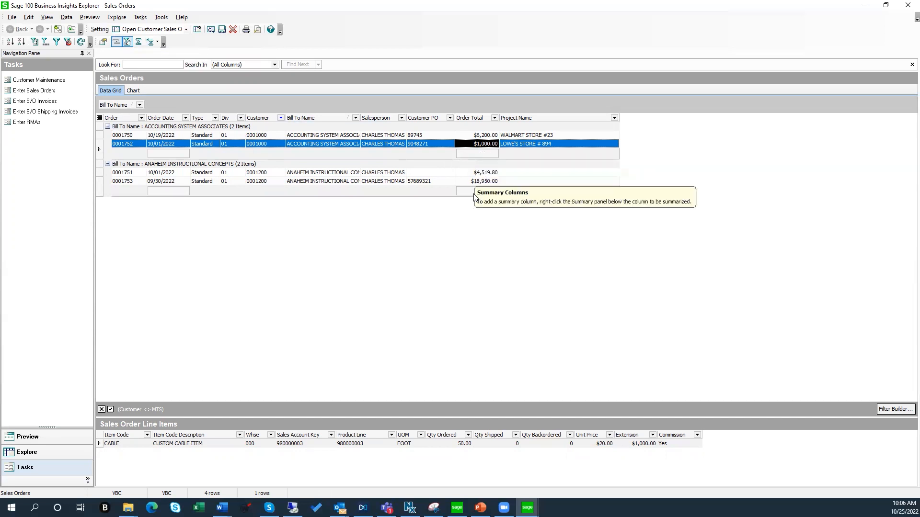
right_click(476, 154)
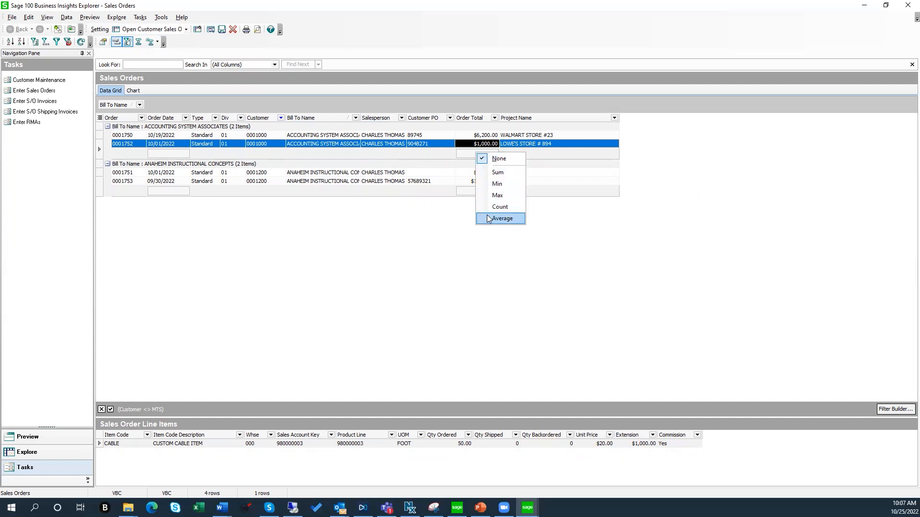
left_click(497, 173)
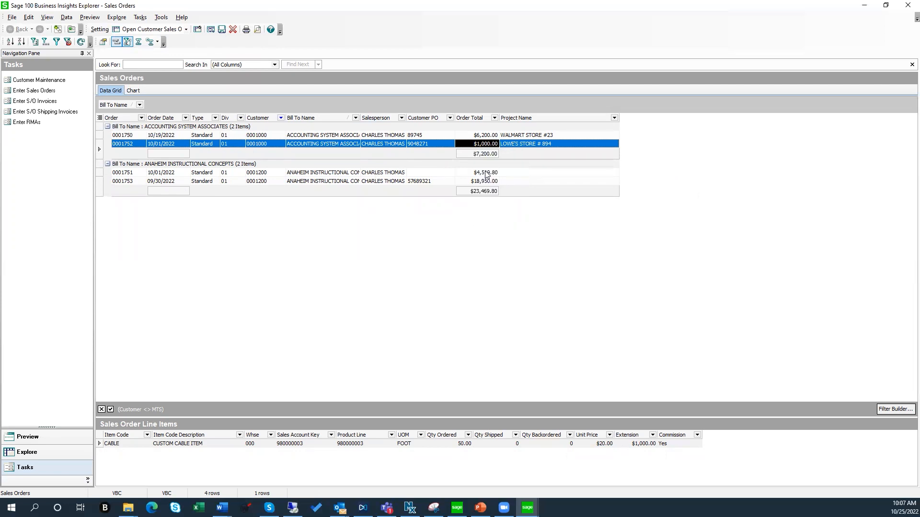
right_click(166, 155)
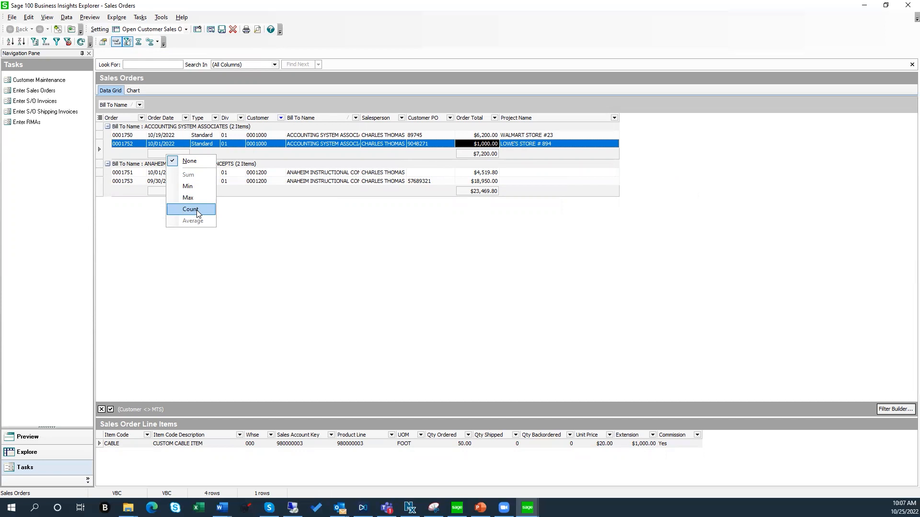
left_click(241, 152)
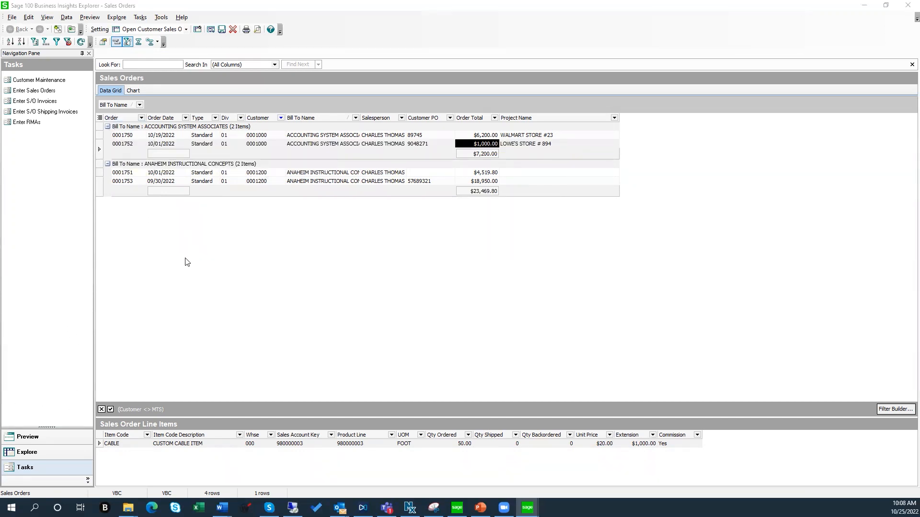
Make Open Customer Sales Orders the default setting for all users and reselect it from the public settings.
left_click(12, 18)
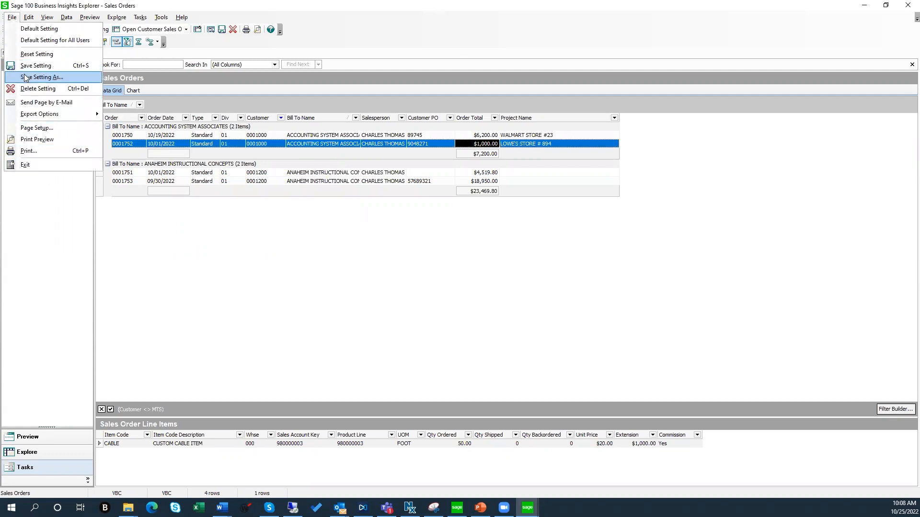
left_click(23, 40)
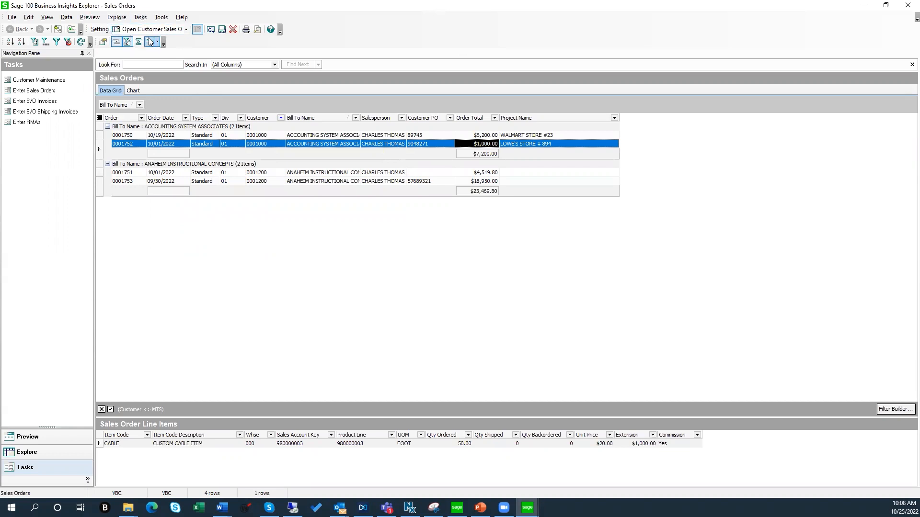
left_click(186, 29)
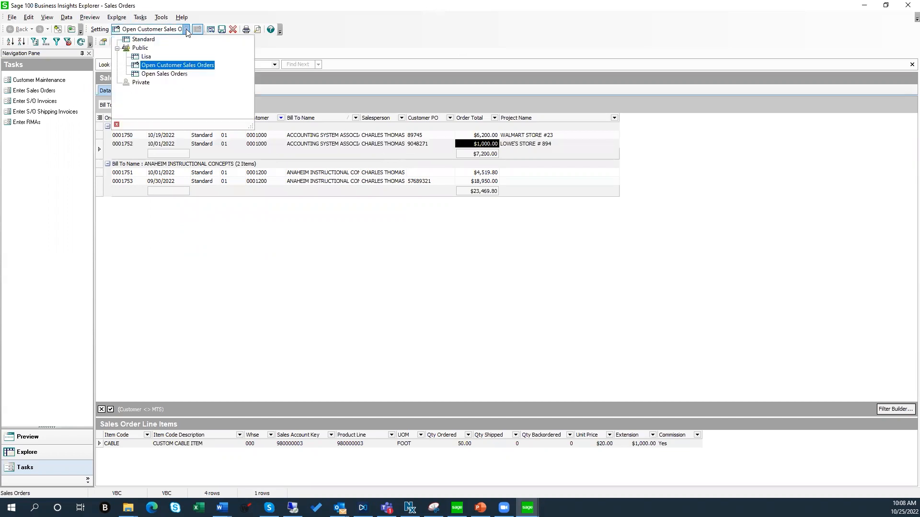
left_click(177, 65)
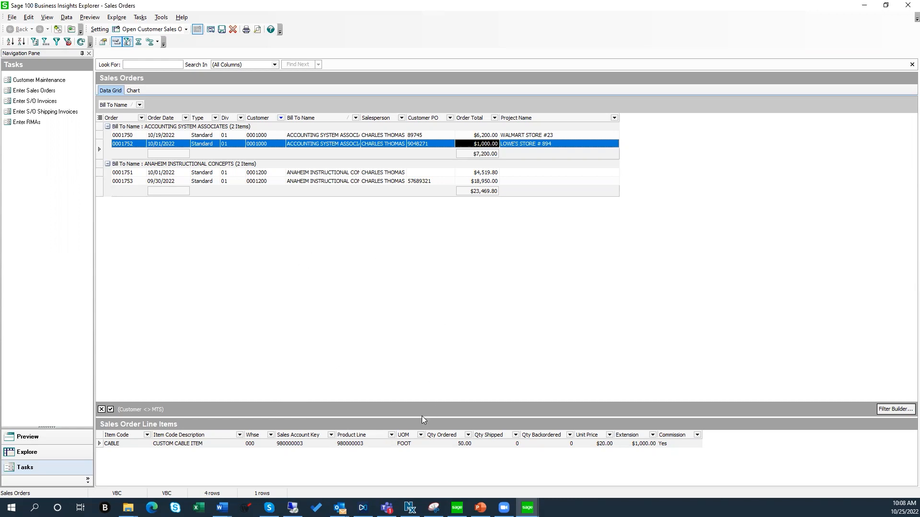
Enlarge the Sales Order Line Items pane and inspect the Lowe's Store # 894 order in Sales Order Entry without changing it.
left_click_drag(419, 417, 414, 250)
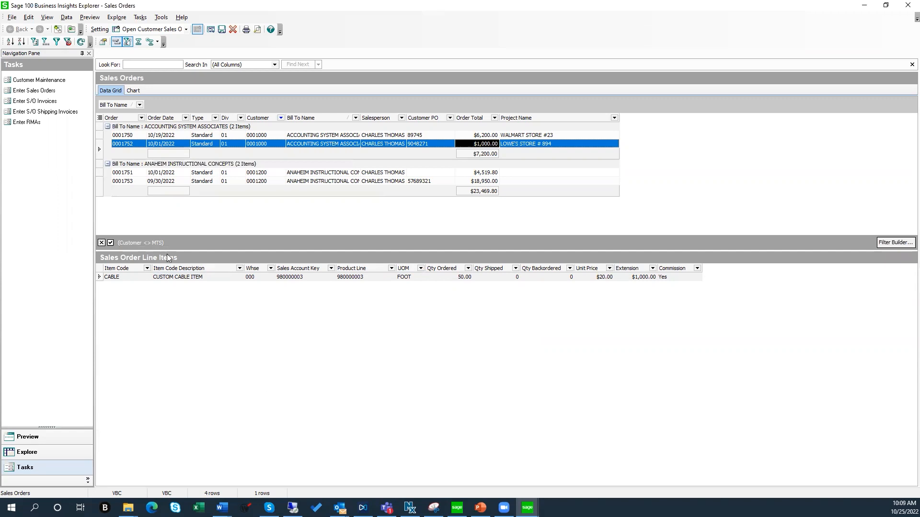
right_click(135, 147)
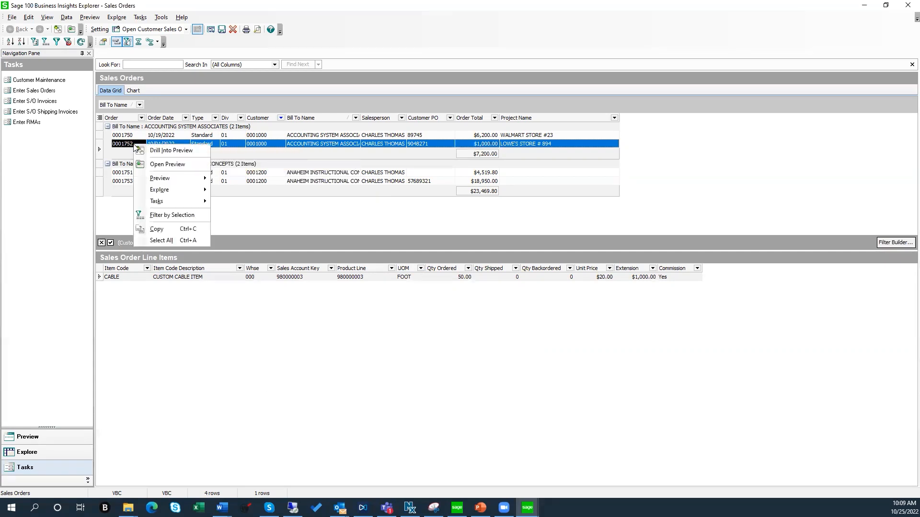
mouse_move(159, 204)
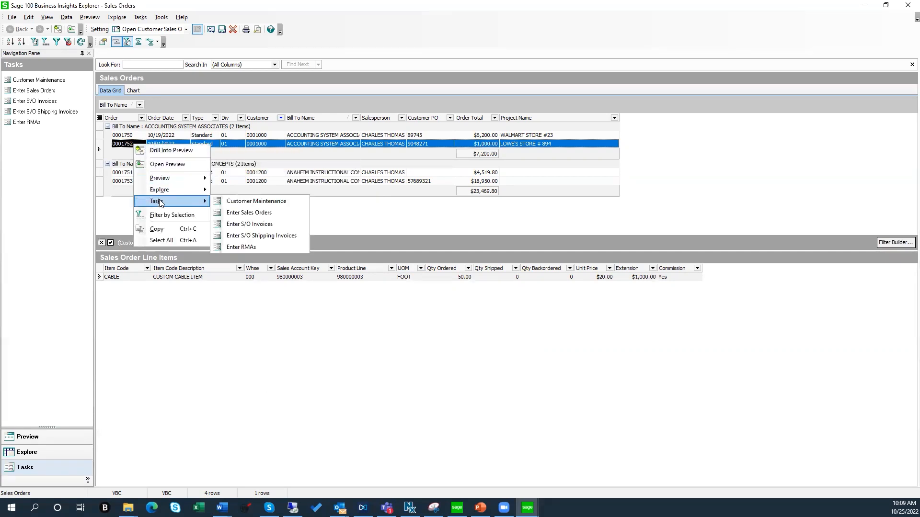
left_click(276, 213)
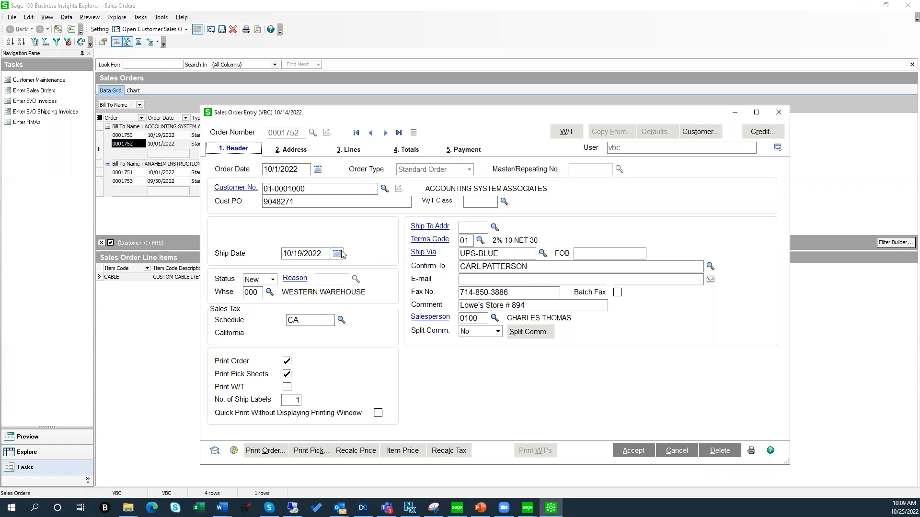
left_click(681, 451)
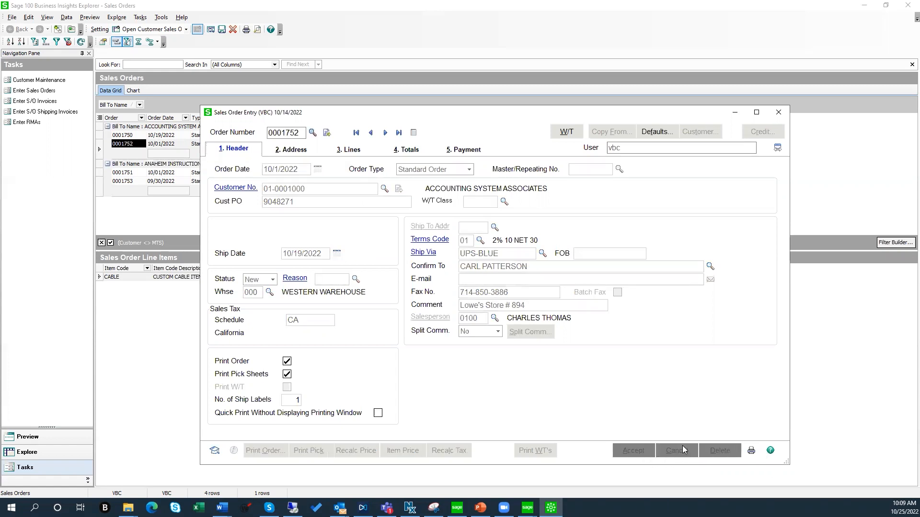
left_click(777, 114)
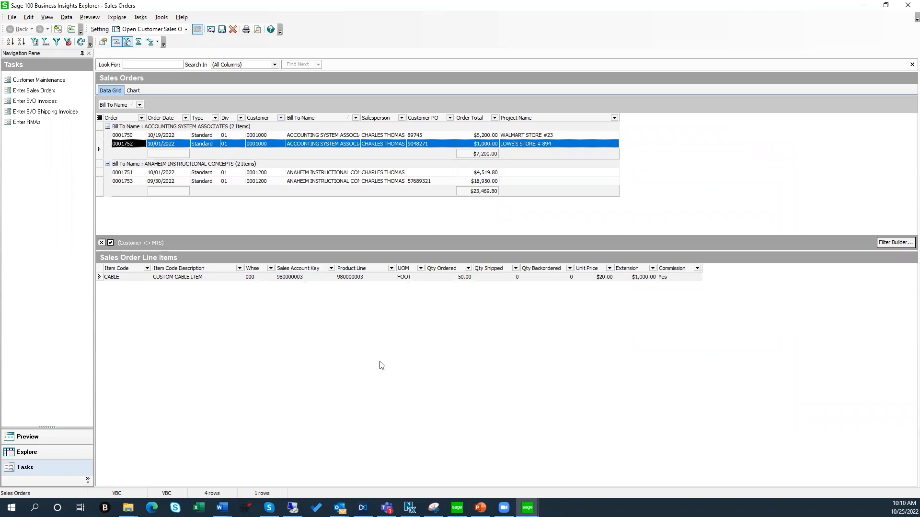
Switch to the Sage 100 launcher and open Product Line Maintenance from the Inventory Management setup tasks.
left_click(456, 507)
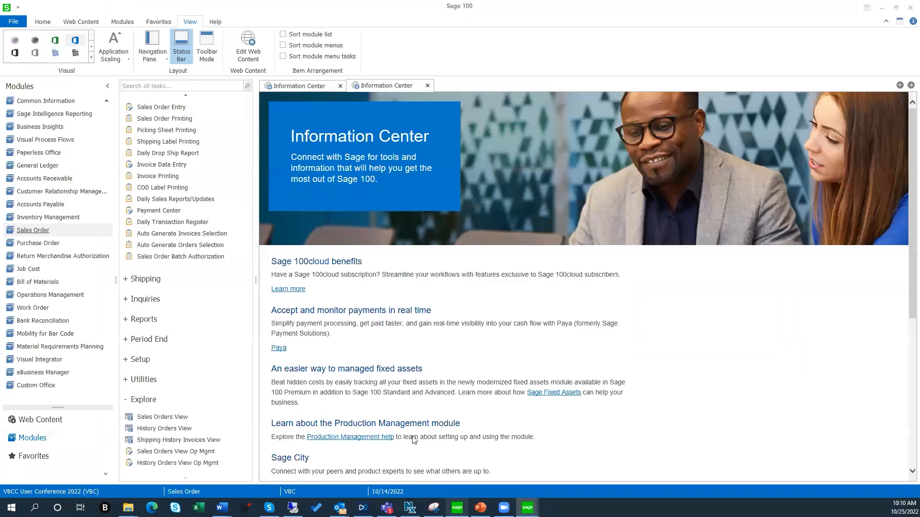
left_click(46, 217)
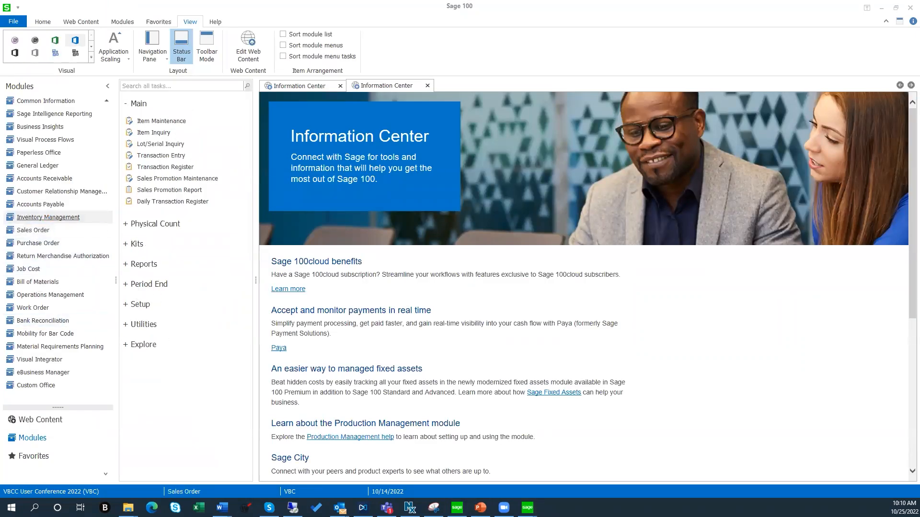
left_click(140, 305)
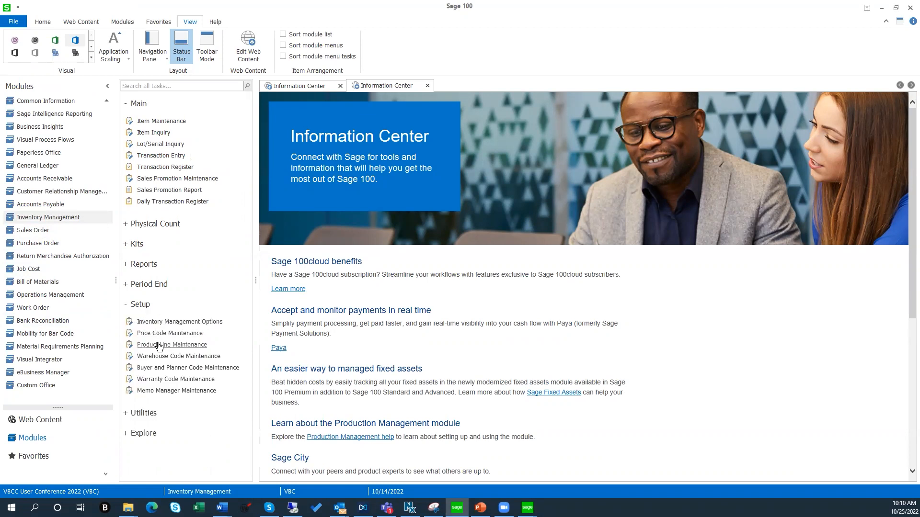
left_click(159, 346)
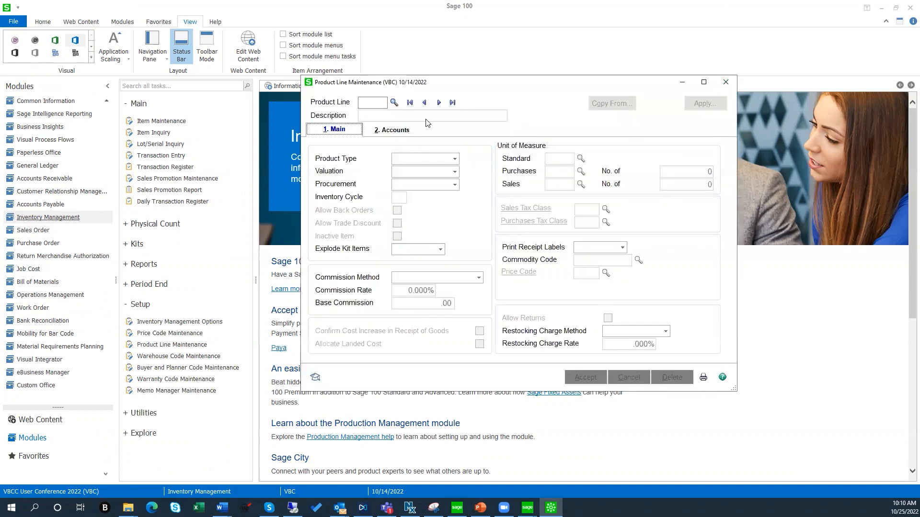
Load the product line CARD and examine its G/L account assignments.
left_click(393, 103)
left_click(371, 101)
type("CARD")
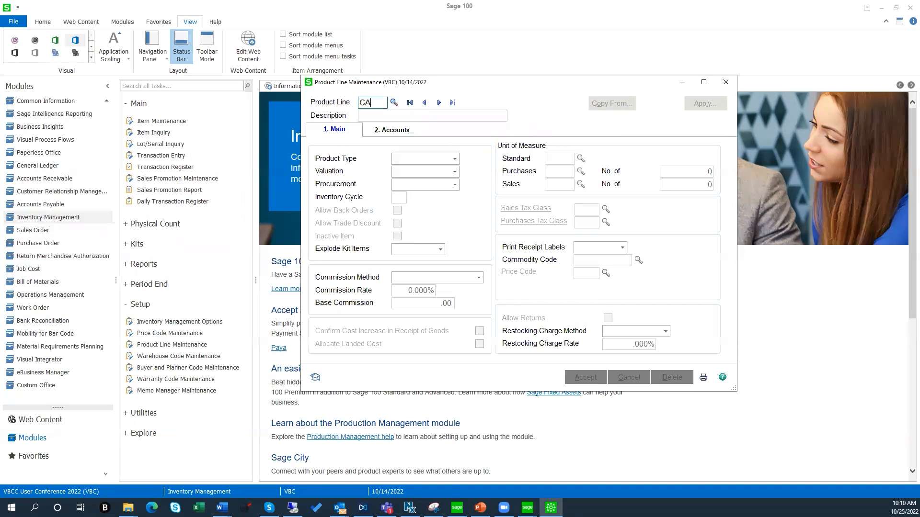
key("Tab")
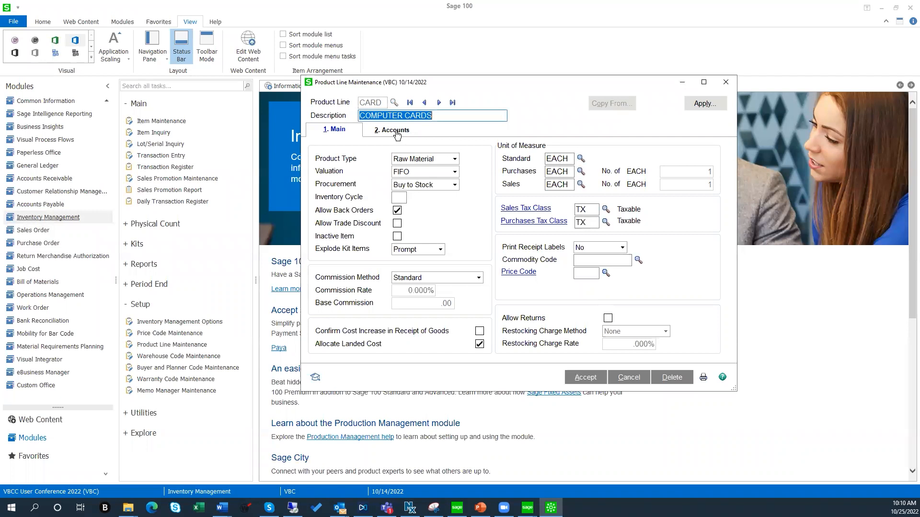
left_click(397, 131)
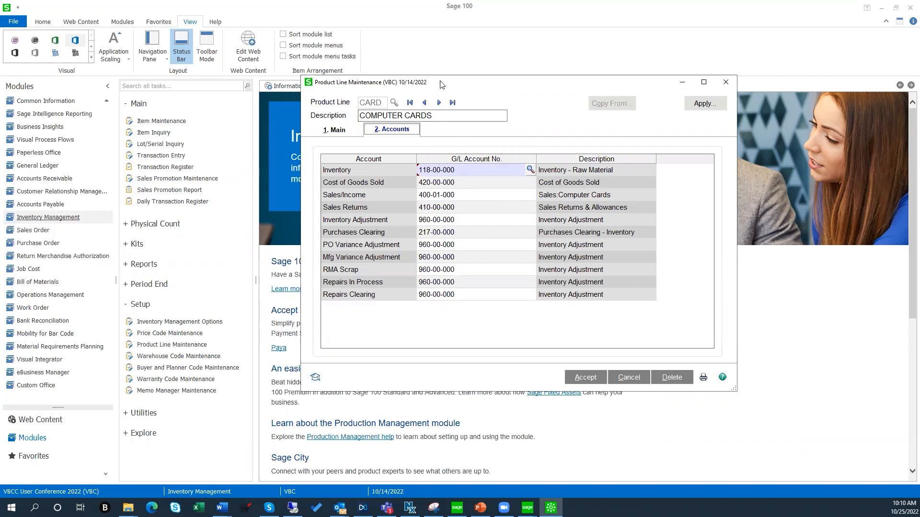
Move the product line window aside and return to the Open Customer Sales Orders view in Business Insights Explorer.
left_click_drag(442, 84, 183, 32)
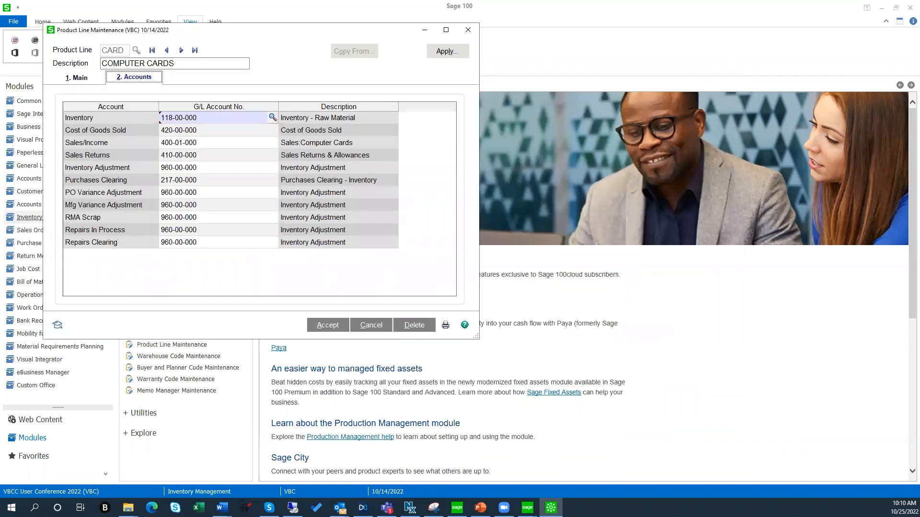
mouse_move(526, 507)
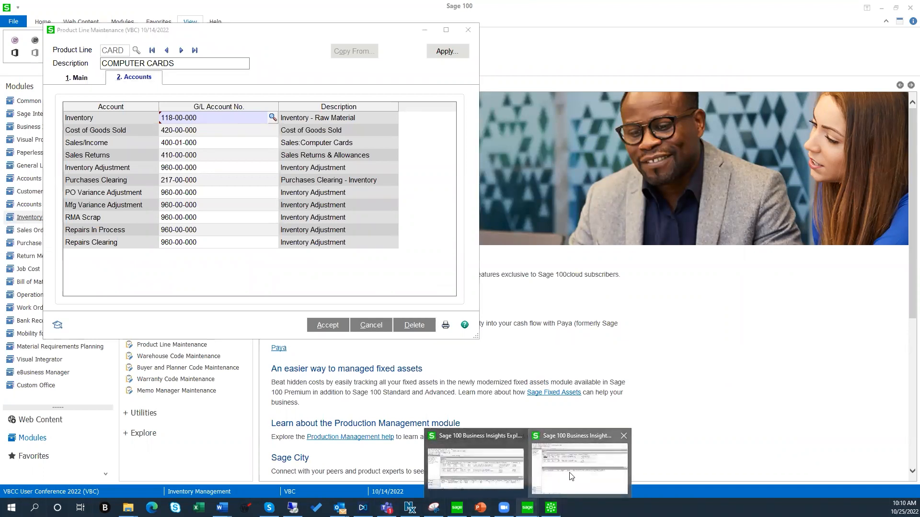
left_click(568, 478)
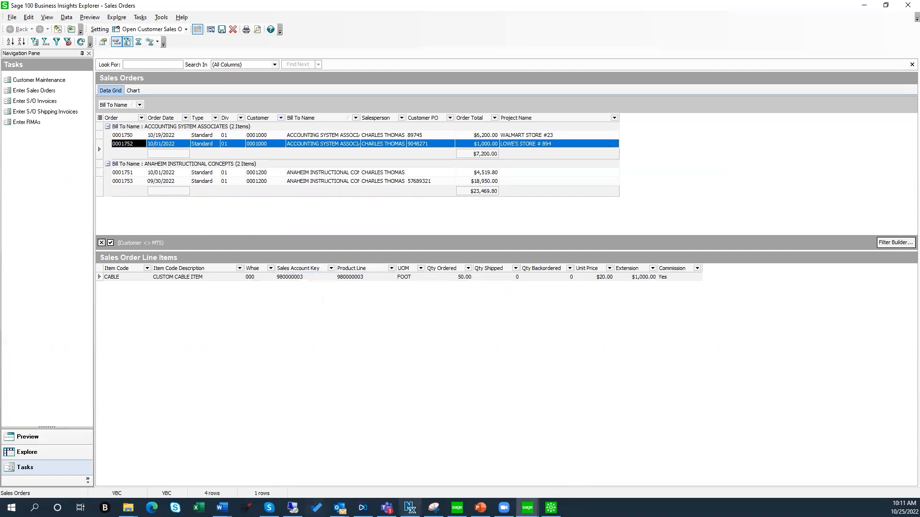
Switch to the Sage 100 launcher and open Account View from the General Ledger explore tasks.
mouse_move(456, 508)
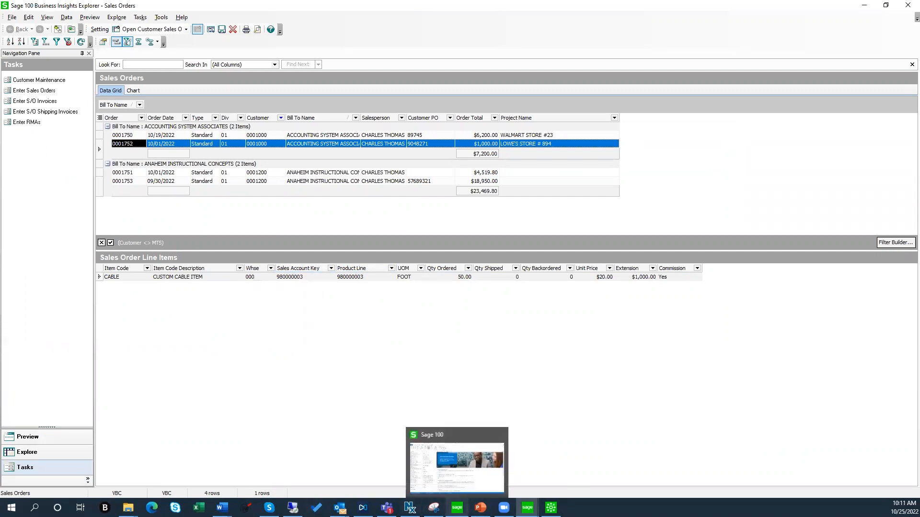
left_click(441, 456)
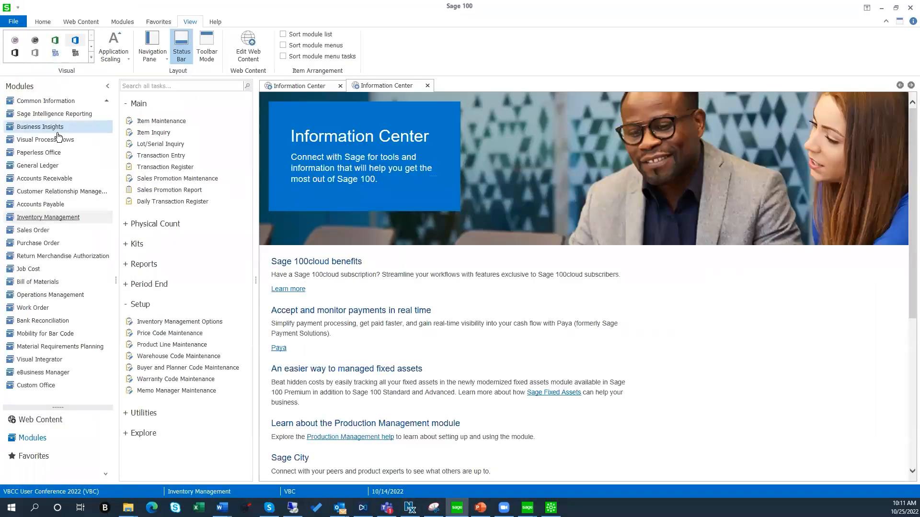
left_click(39, 165)
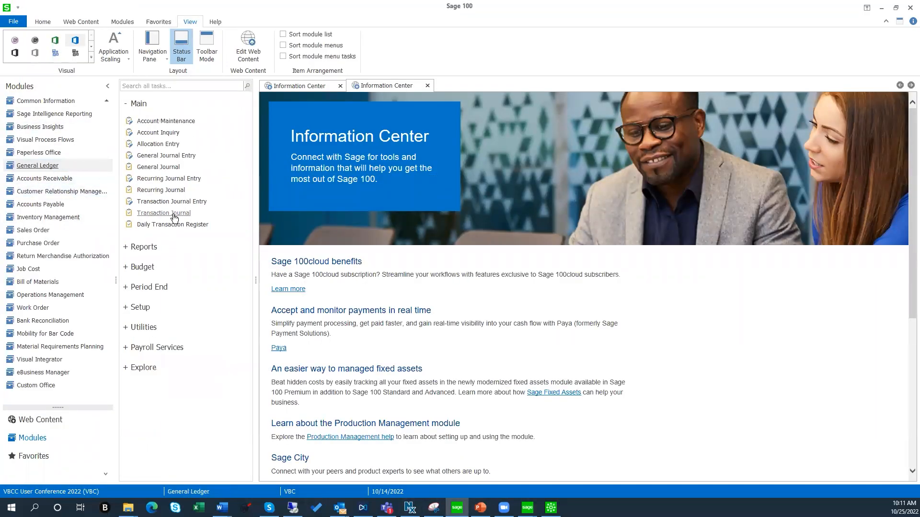
left_click(145, 368)
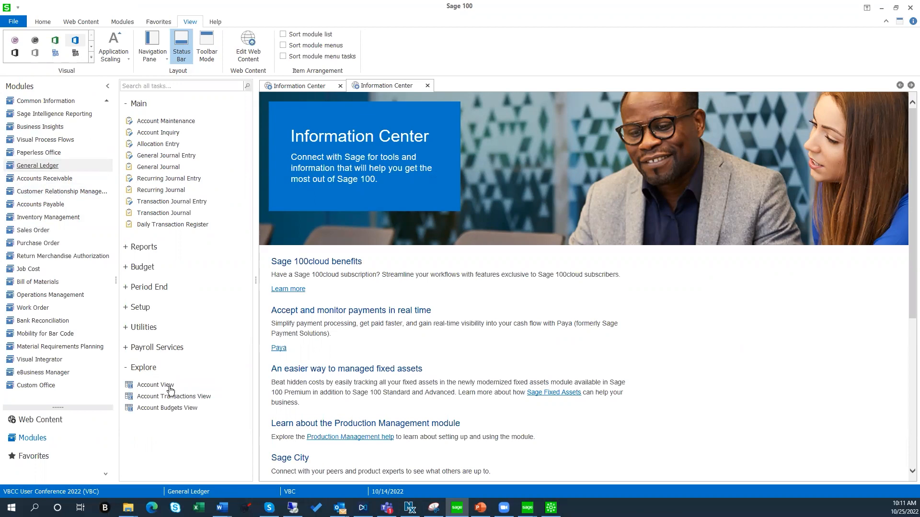
left_click(151, 386)
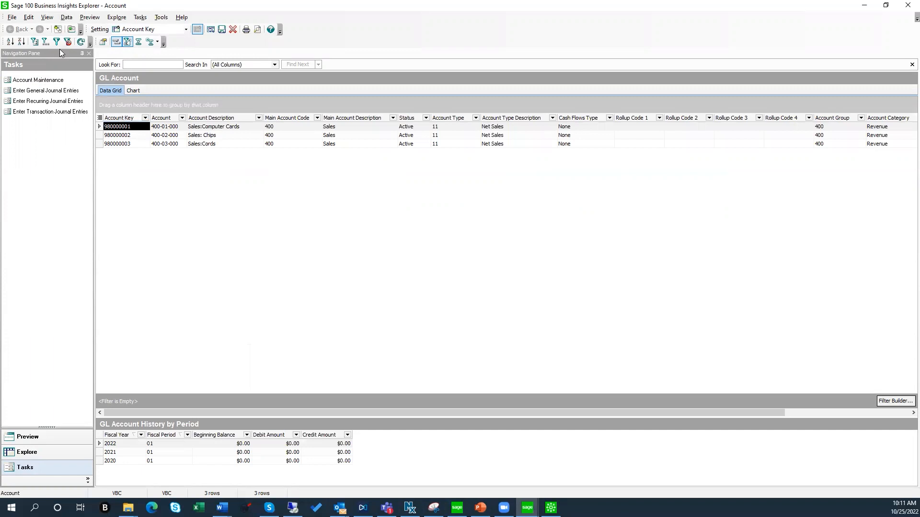
Examine which columns are enabled in the GL Account view's column settings.
left_click(13, 19)
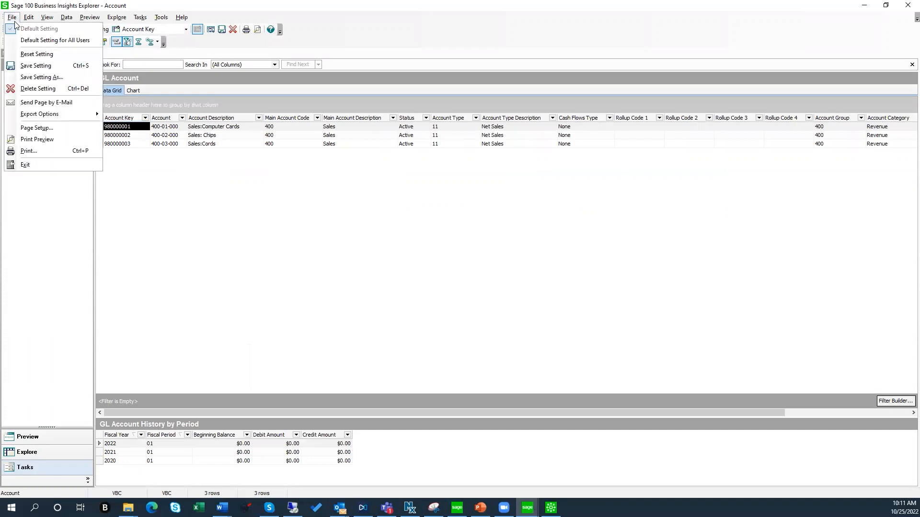
left_click(50, 77)
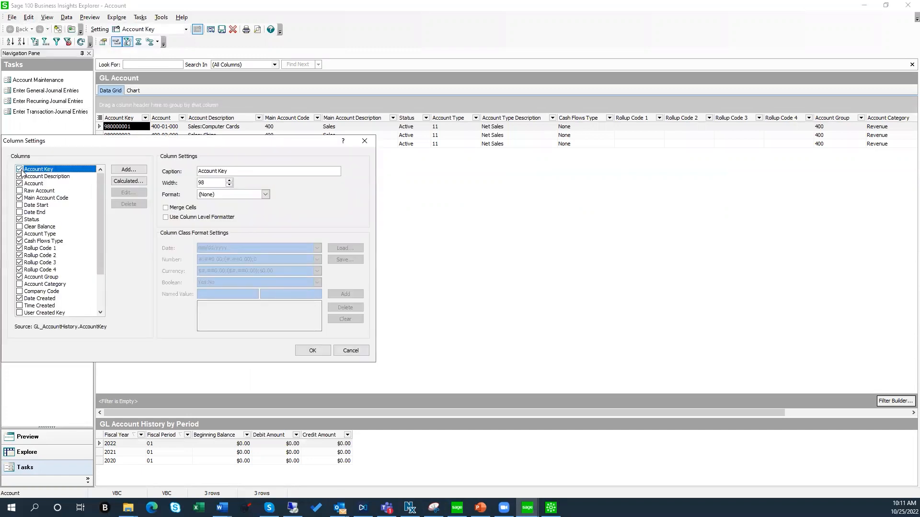
left_click(313, 353)
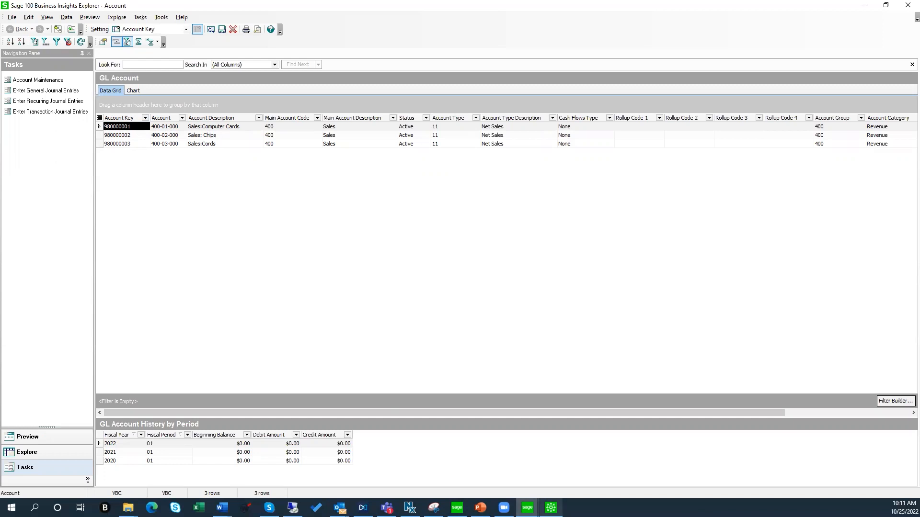
Return to Product Line Maintenance, cancel out of the CARD record and close the window.
mouse_move(527, 507)
left_click(551, 461)
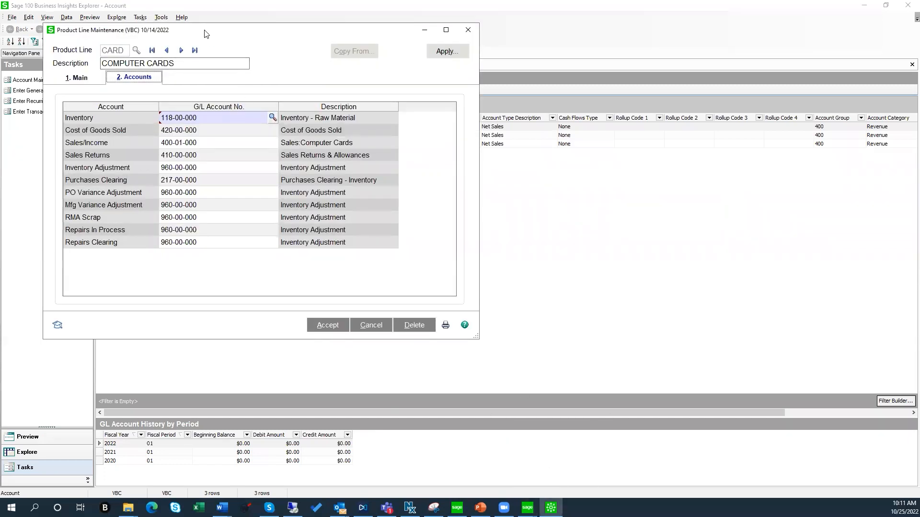
left_click_drag(206, 33, 371, 74)
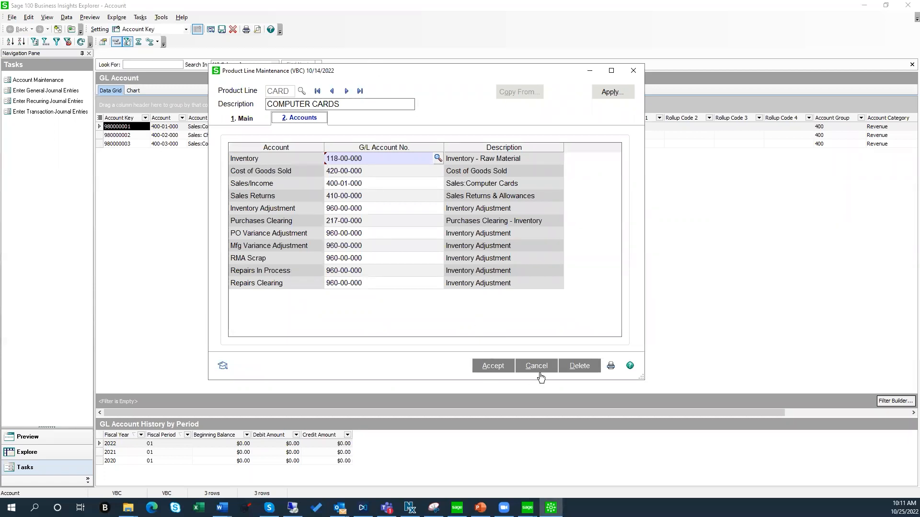
left_click(538, 370)
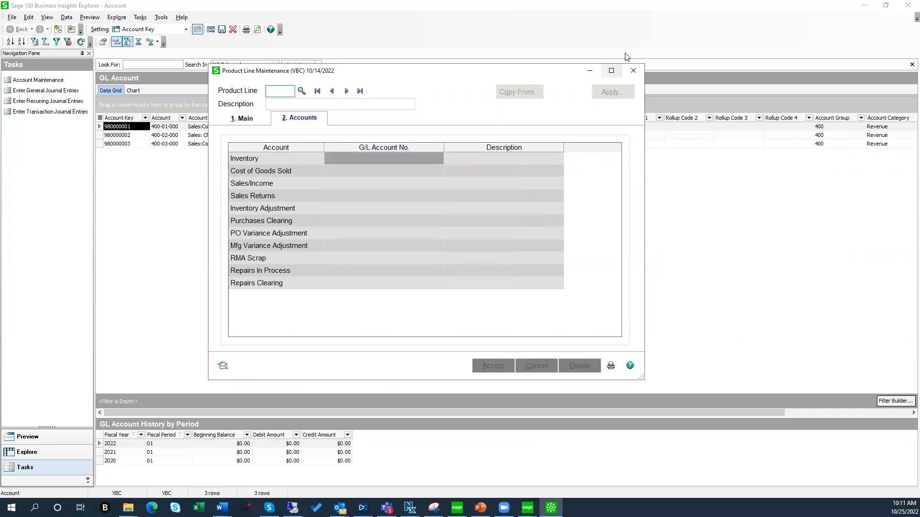
left_click(633, 70)
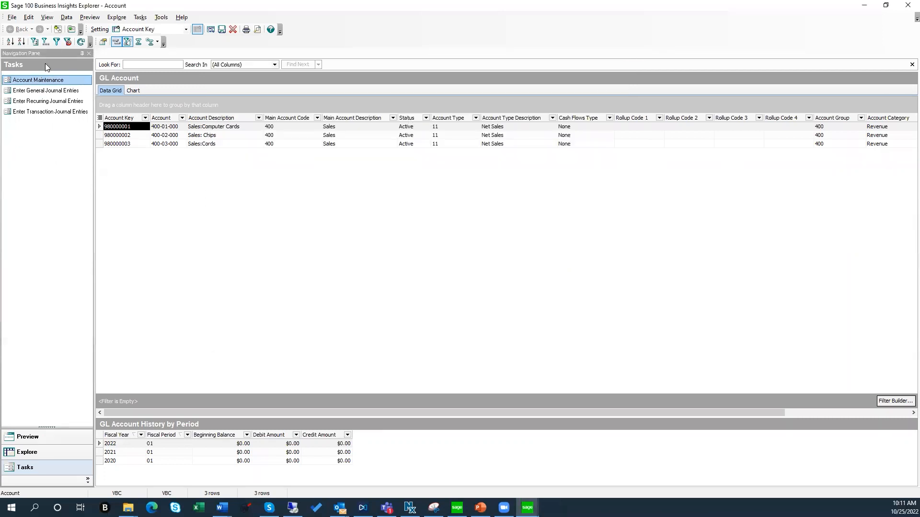
Export the GL Account grid to Microsoft Excel and autofit the Account Key column in the exported sheet.
left_click(12, 18)
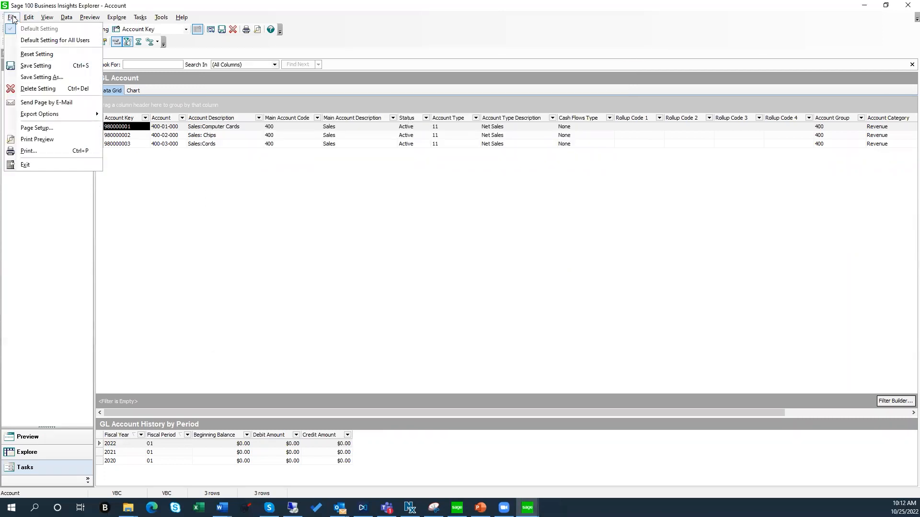
mouse_move(34, 114)
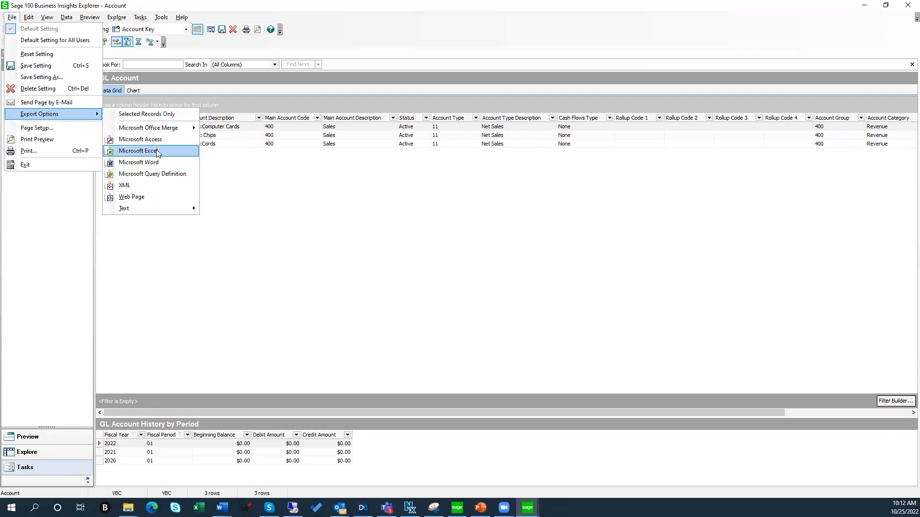
left_click(138, 150)
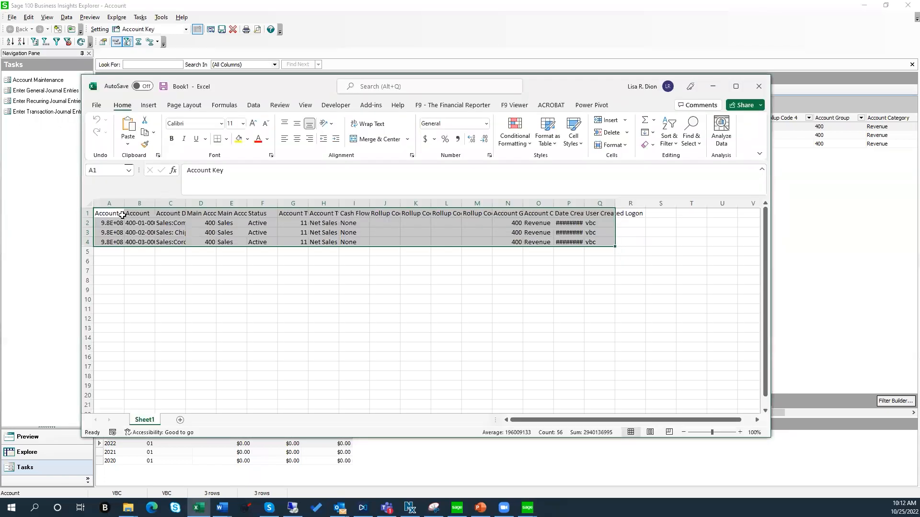
double_click(124, 203)
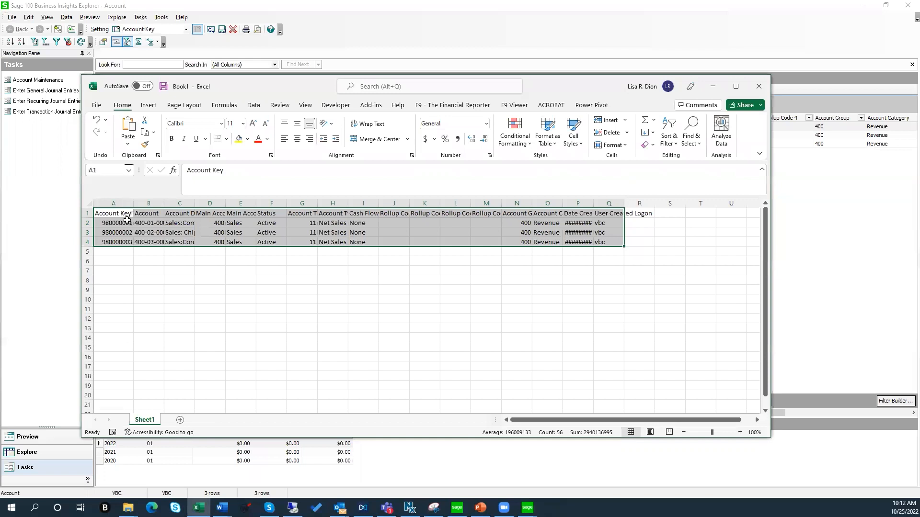
Copy the account key value for Sales:Computer Cards from cell A2.
left_click(127, 222)
left_click_drag(218, 170, 189, 170)
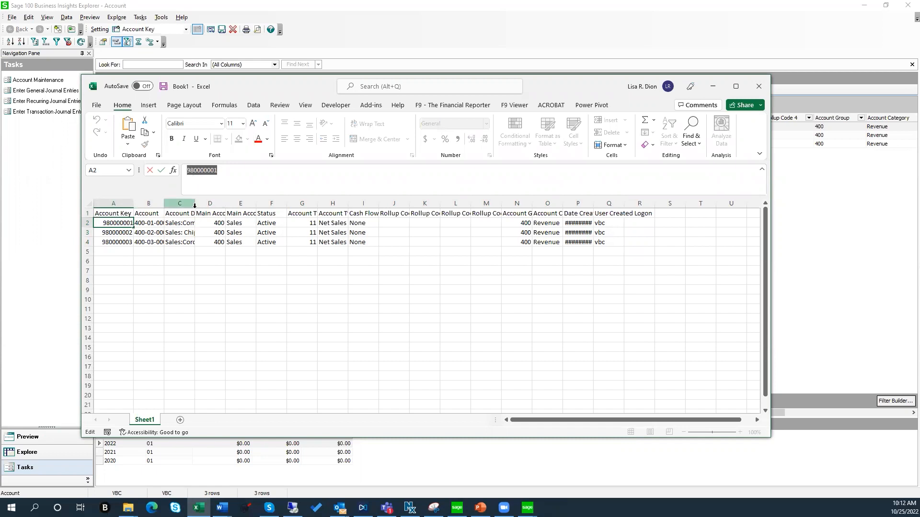
right_click(205, 171)
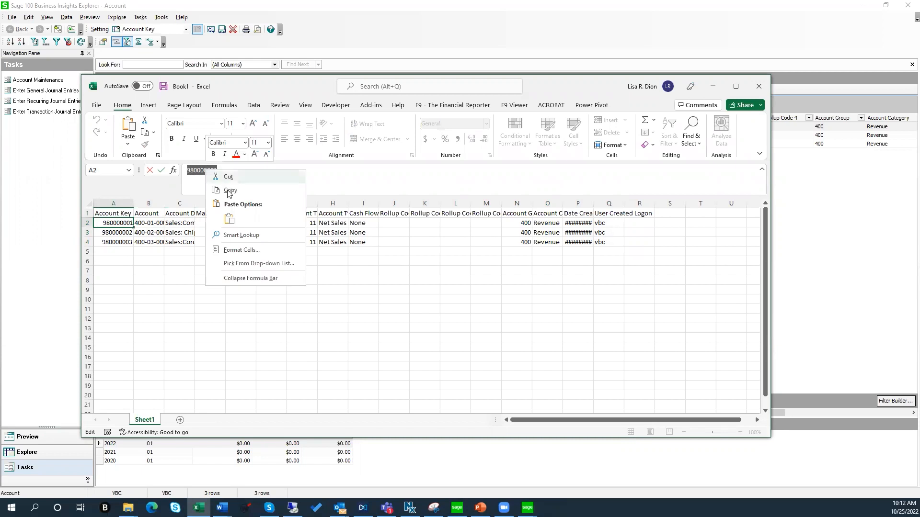
left_click(227, 191)
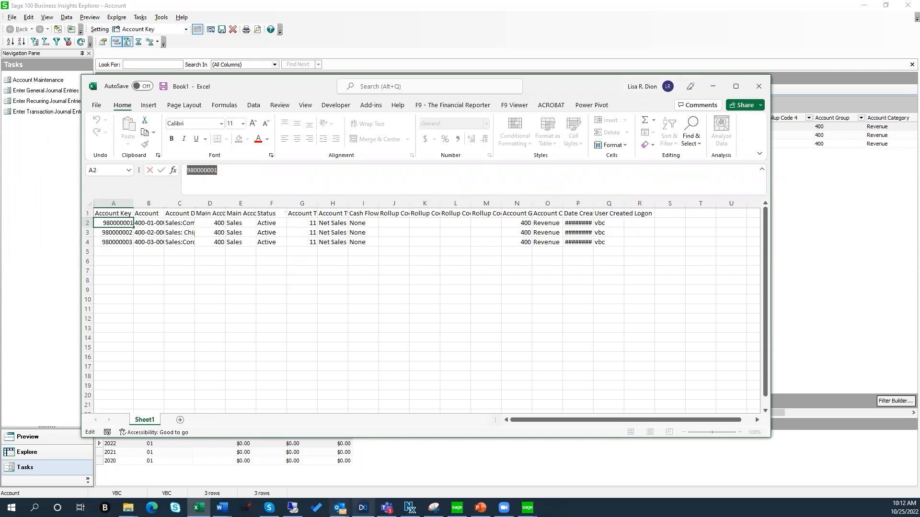
Return to the Sales Orders view in Business Insights Explorer and drill into the Sales Order Line Items preview.
left_click(526, 507)
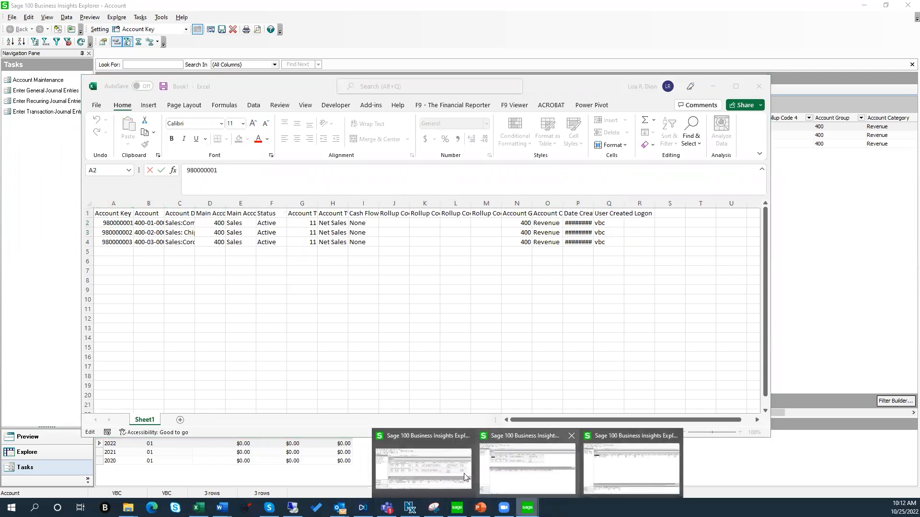
left_click(596, 461)
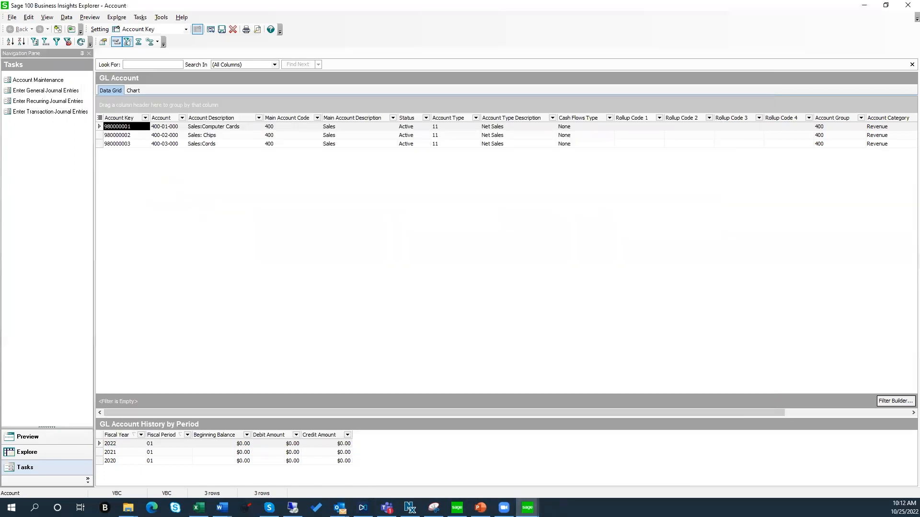
left_click(512, 461)
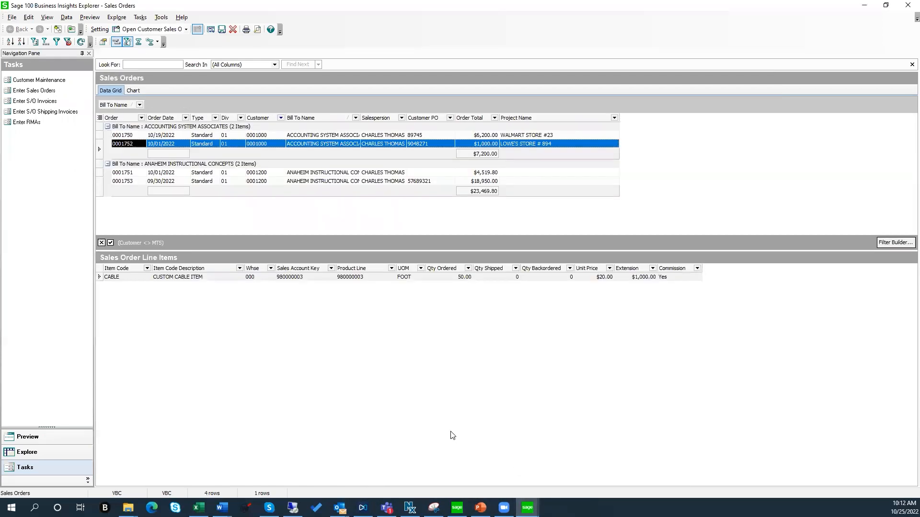
right_click(269, 256)
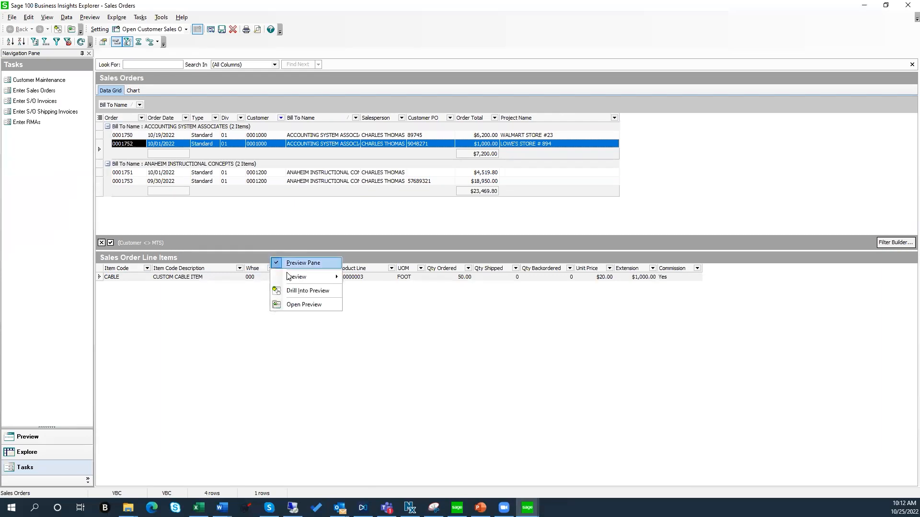
left_click(210, 255)
right_click(210, 255)
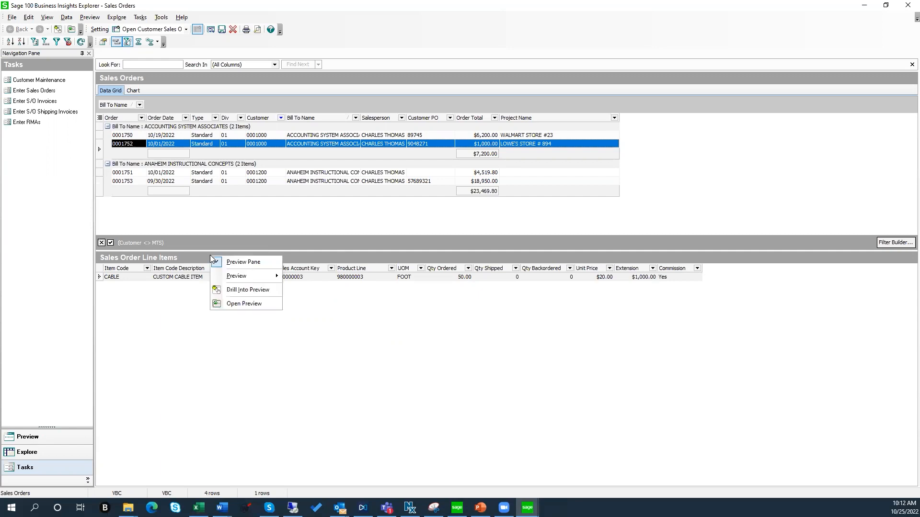
left_click(234, 290)
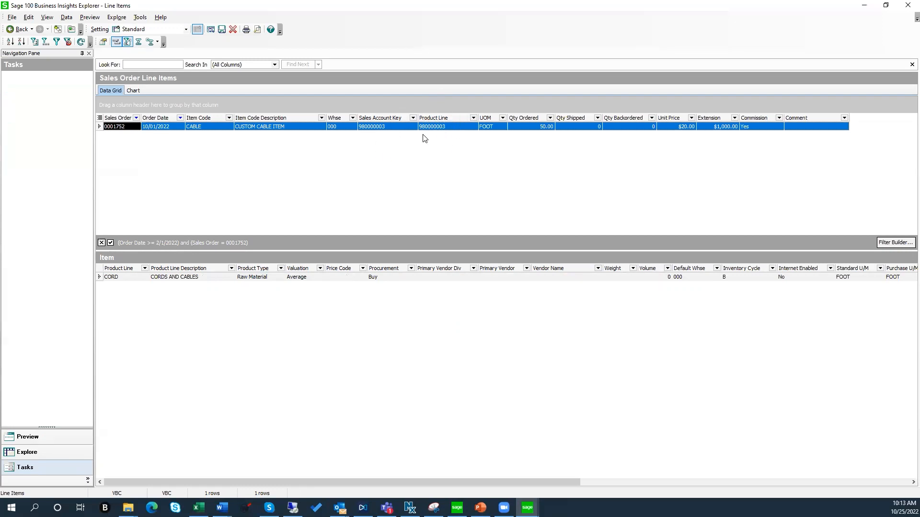
Hide the Product Line column from the Sales Order Line Items grid through its column settings.
left_click(29, 18)
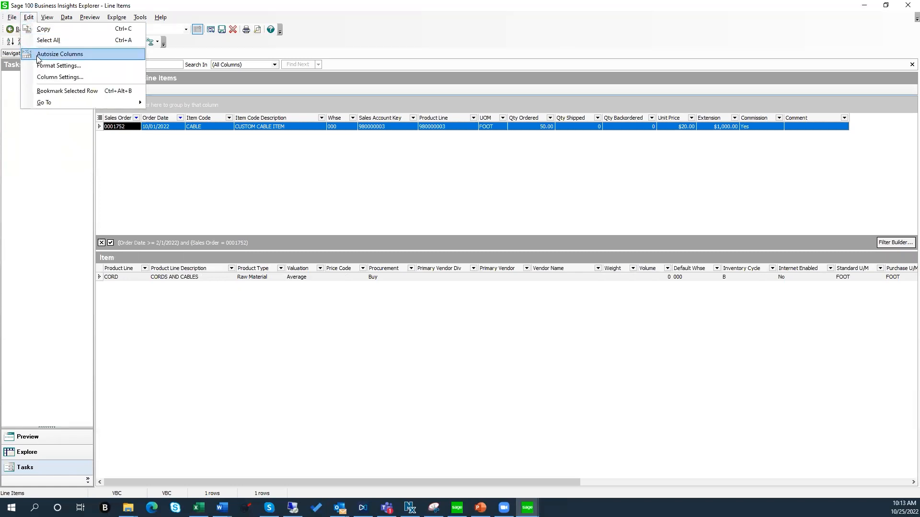
left_click(38, 80)
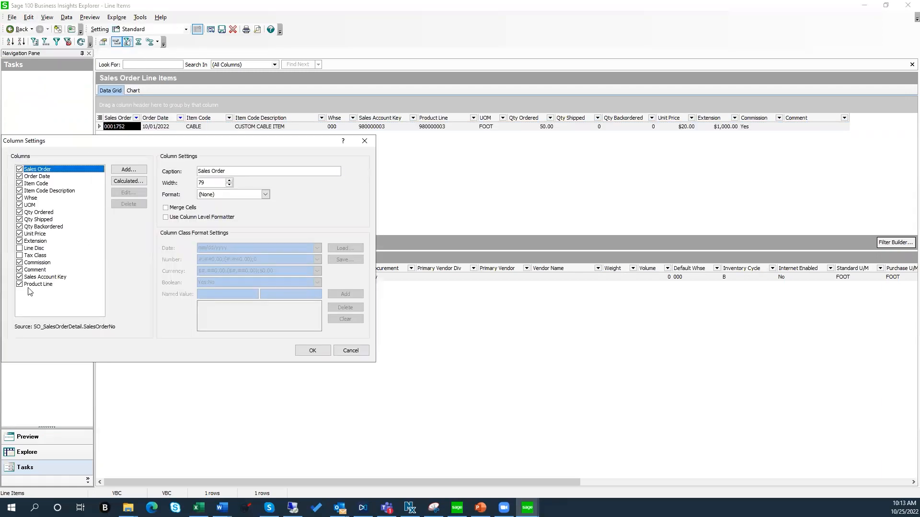
left_click(20, 284)
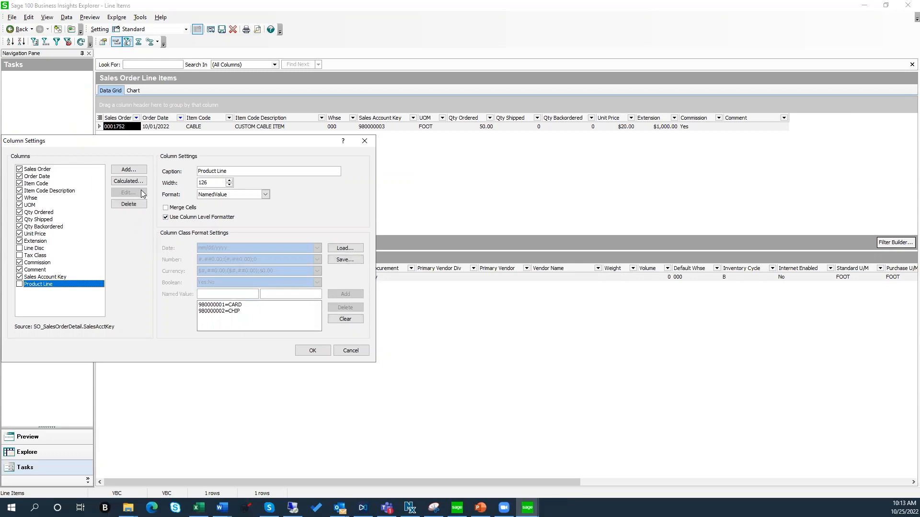
left_click(313, 351)
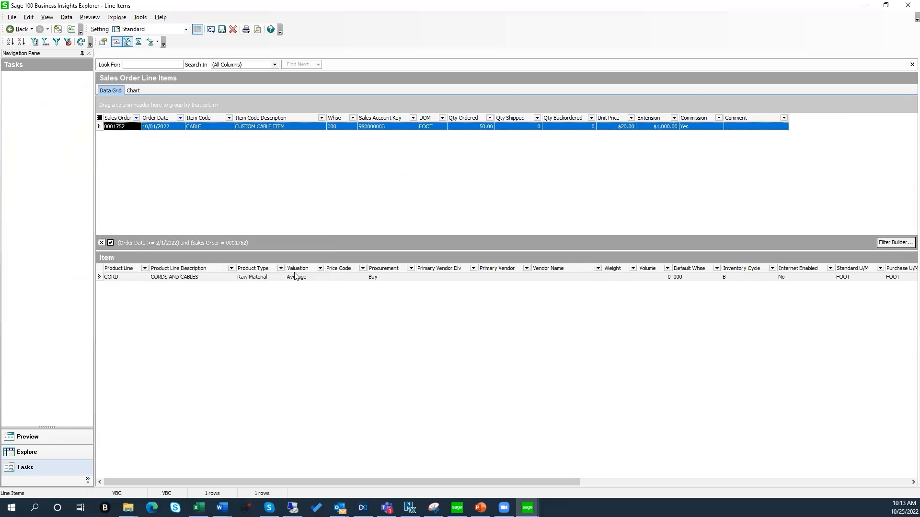
Add the SalesAcctKey field from SO_SalesOrderDetail as another column in the Sales Order Line Items grid's column settings.
left_click(37, 21)
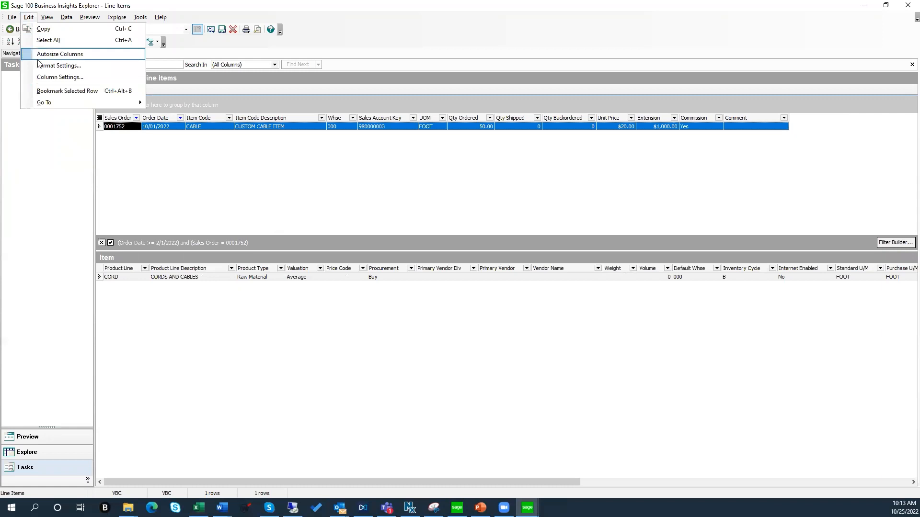
left_click(34, 77)
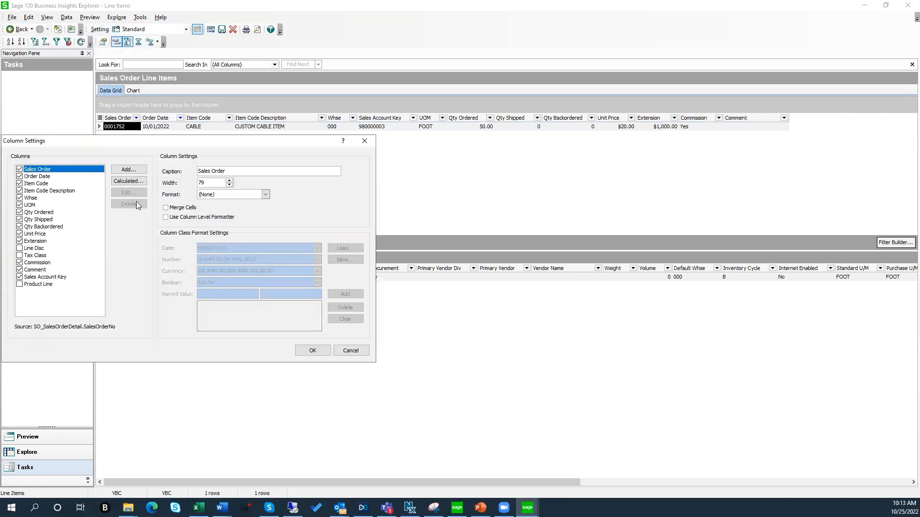
left_click(127, 170)
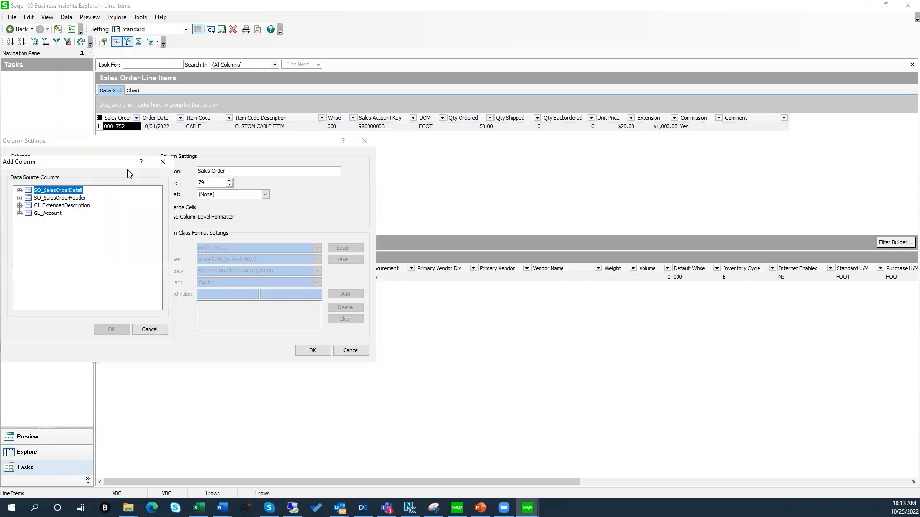
left_click(149, 329)
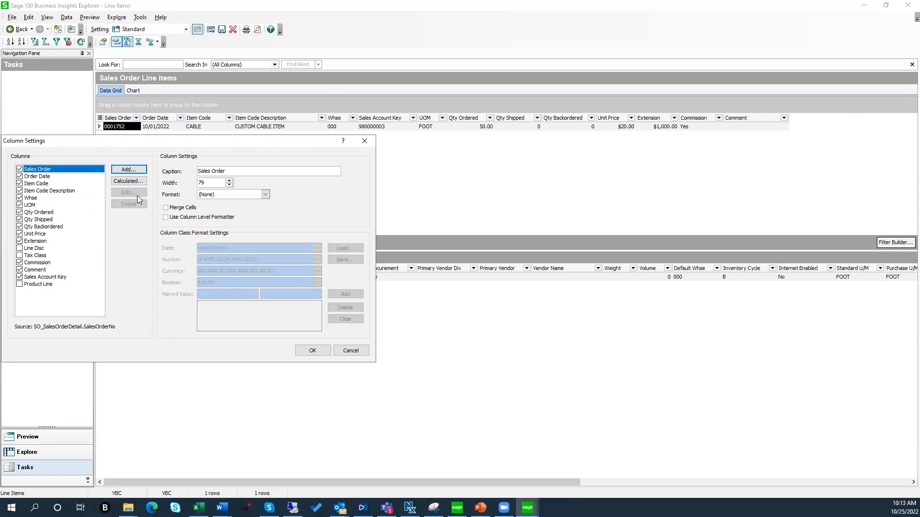
left_click(128, 171)
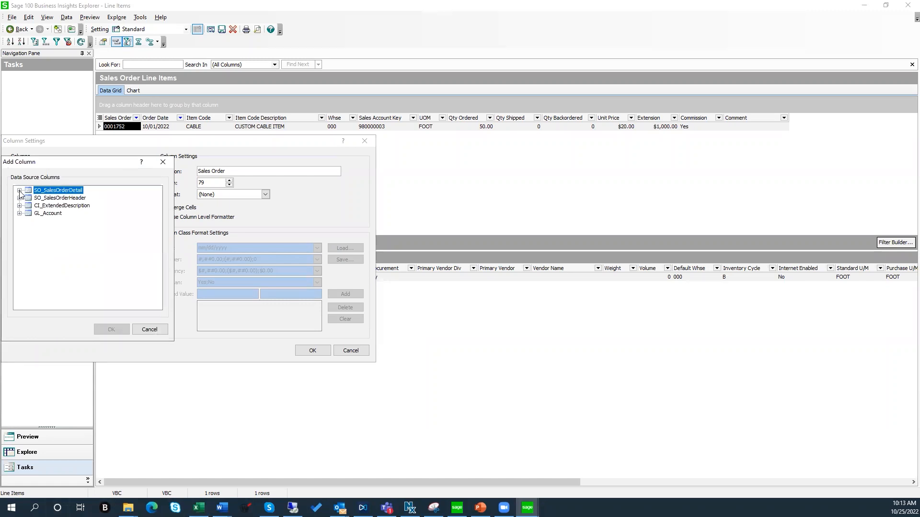
left_click(19, 191)
scroll(67, 245, "down", 2)
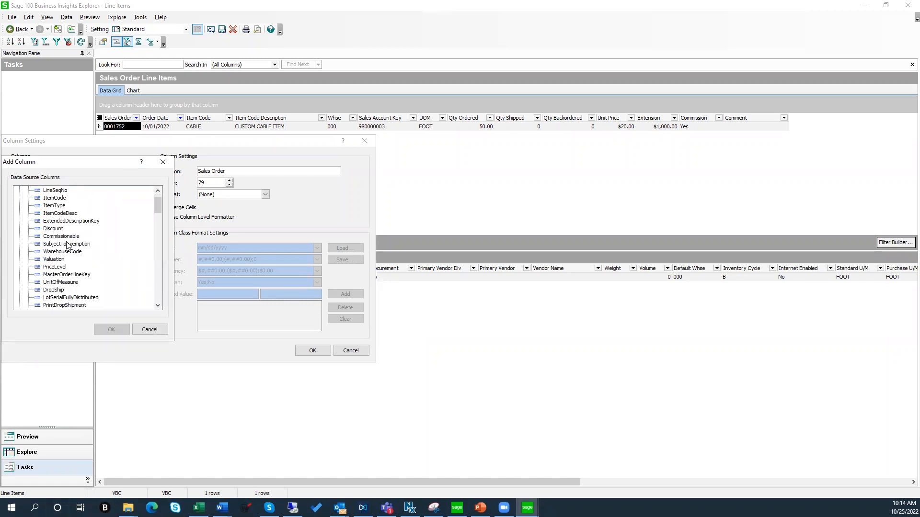
scroll(67, 245, "down", 1)
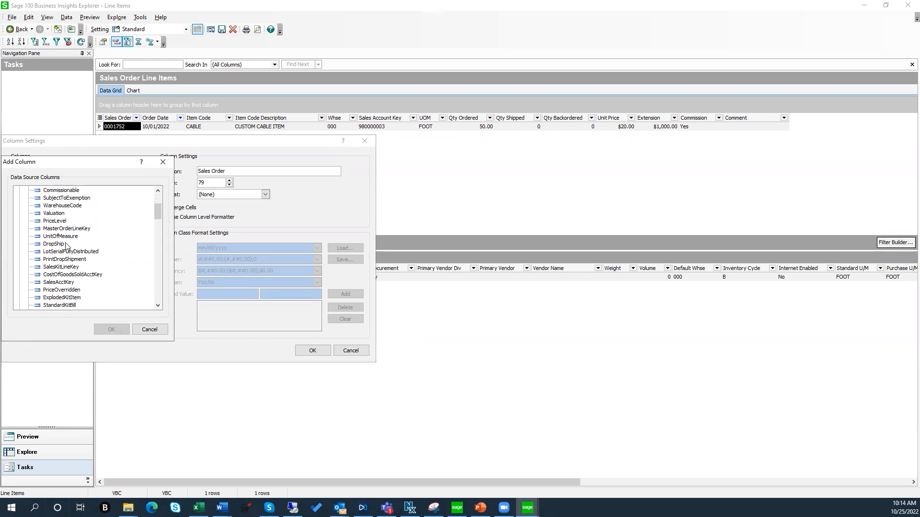
left_click(53, 283)
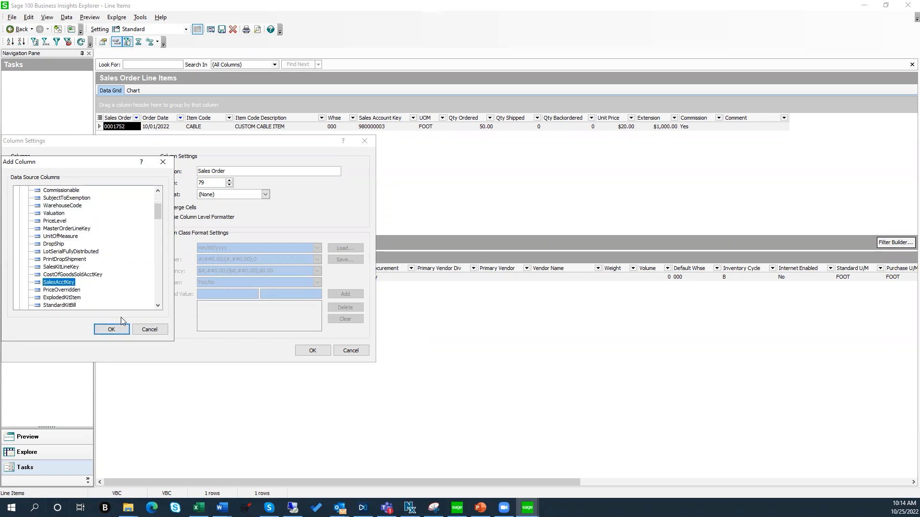
left_click(111, 330)
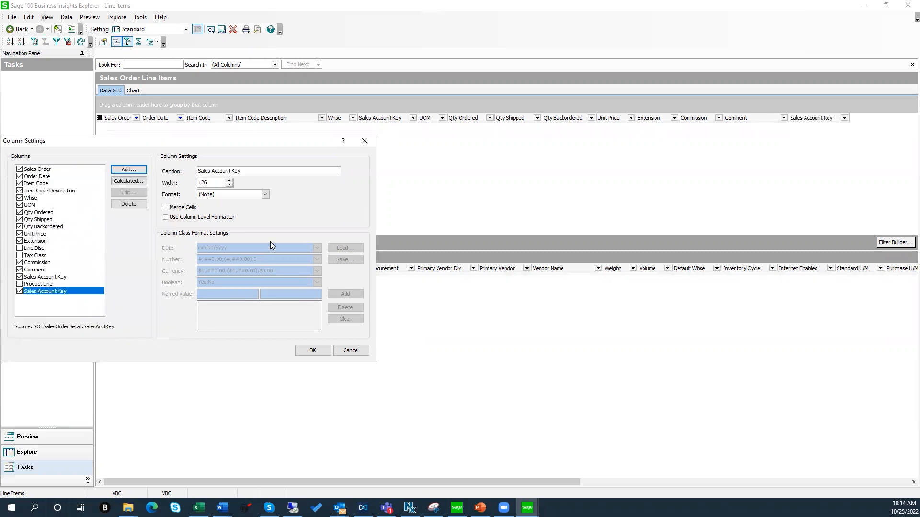
Caption the added column IM Product Line, set its format to NamedValue, and enable the column level formatter.
left_click_drag(253, 172, 191, 169)
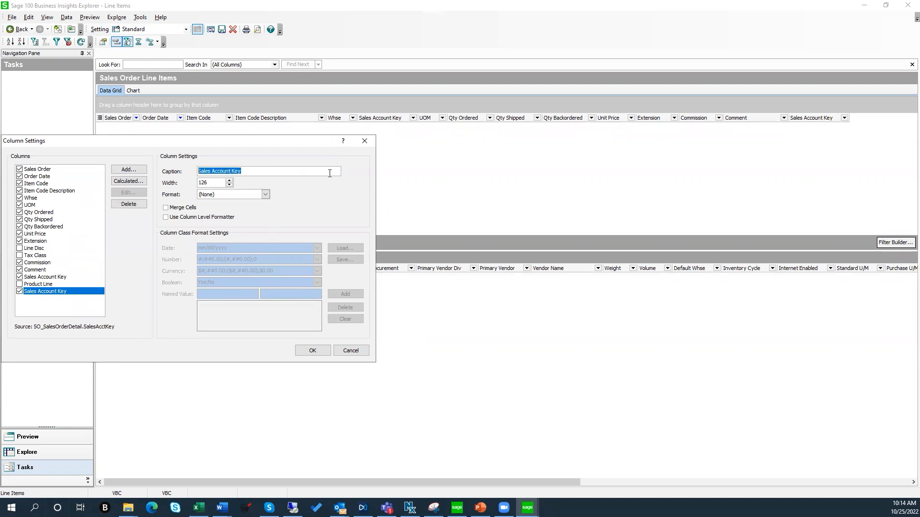
key("BackSpace")
left_click(266, 194)
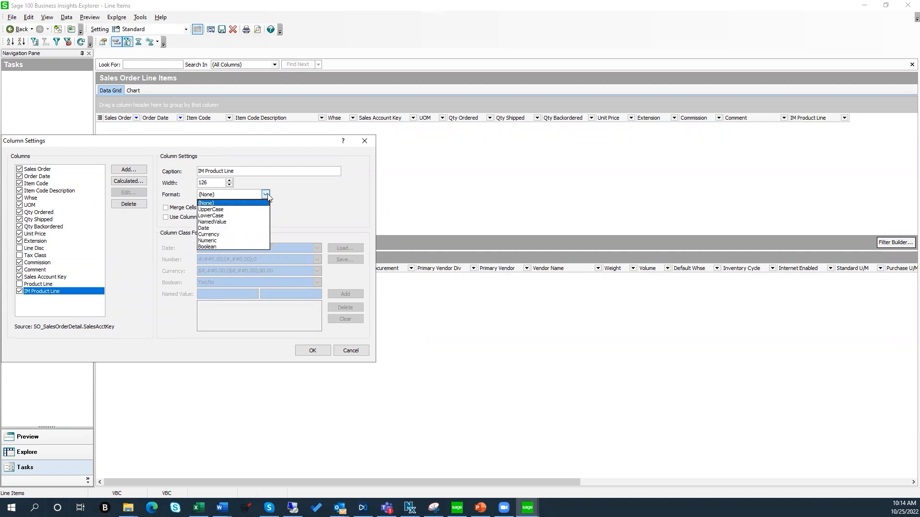
left_click(216, 222)
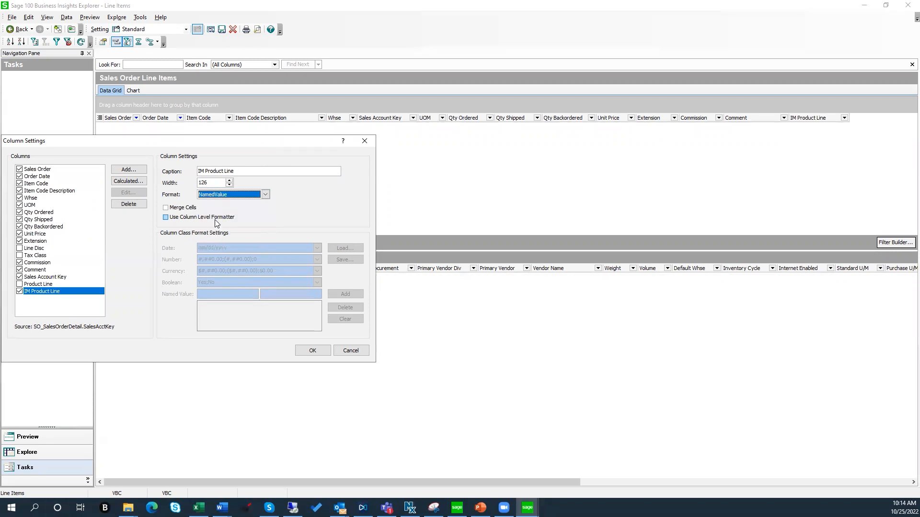
left_click(166, 218)
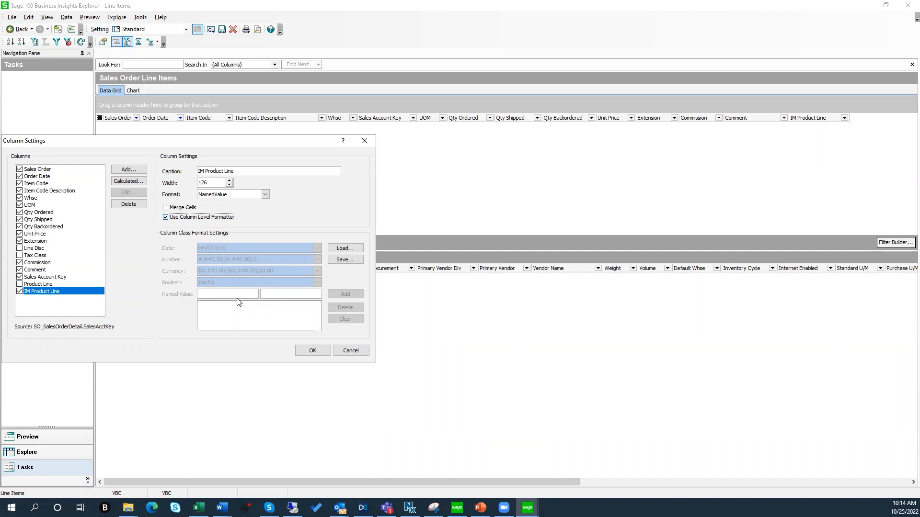
Add a named value that maps the copied Sales:Computer Cards account key to CARD and apply the column settings.
right_click(204, 293)
left_click(227, 335)
type("CARD")
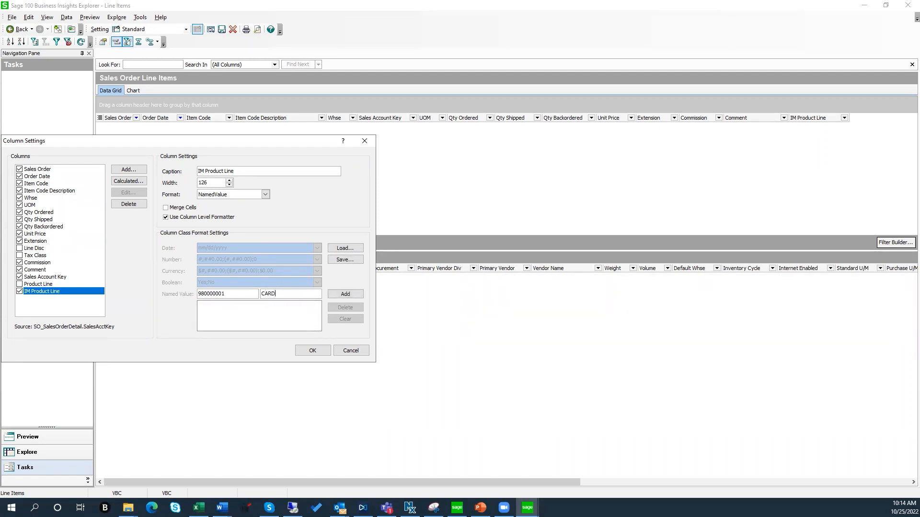
left_click(343, 293)
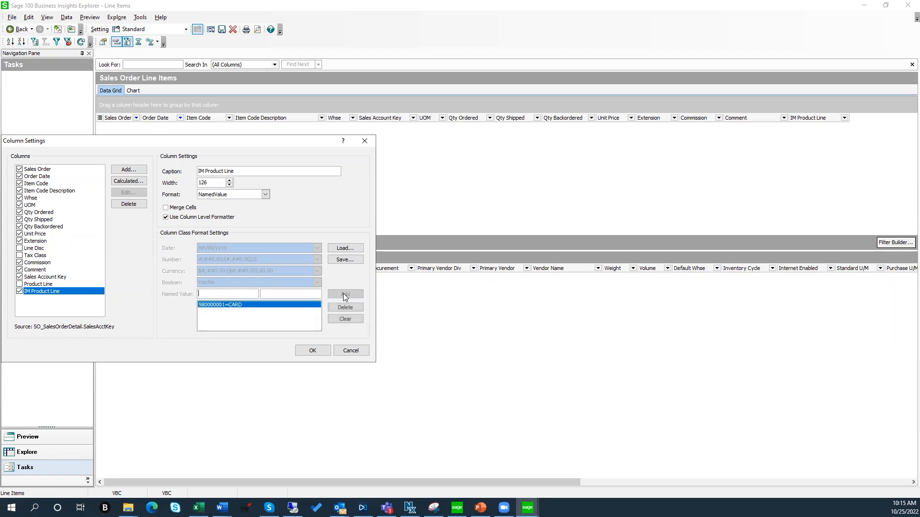
left_click(312, 352)
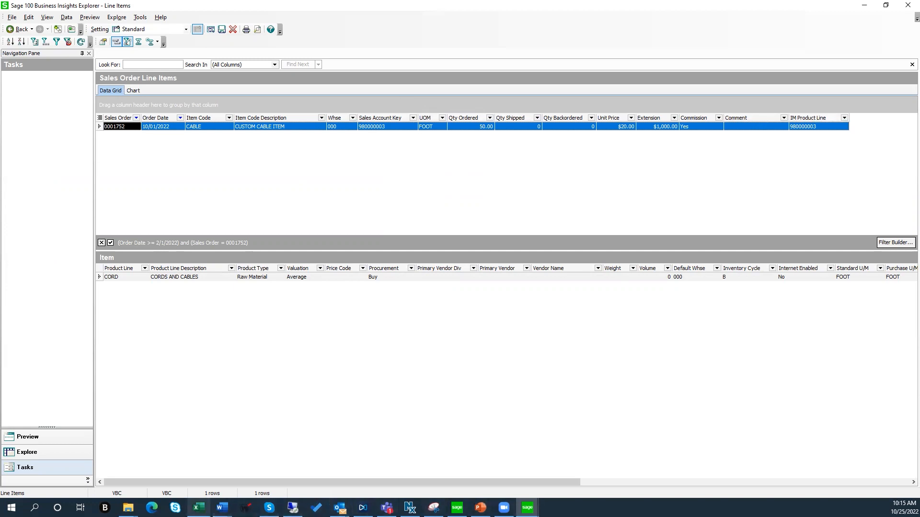
Switch to the exported GL account sheet in Excel and autofit all columns.
left_click(199, 508)
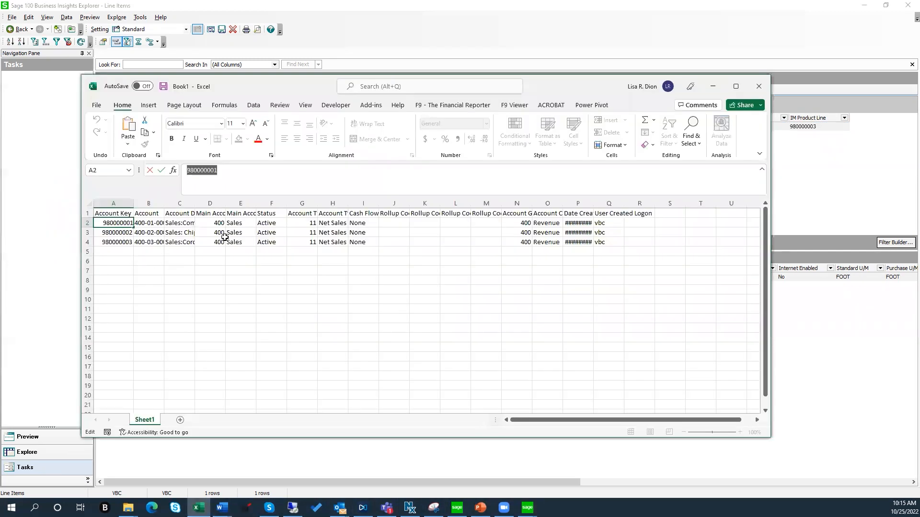
left_click(196, 203)
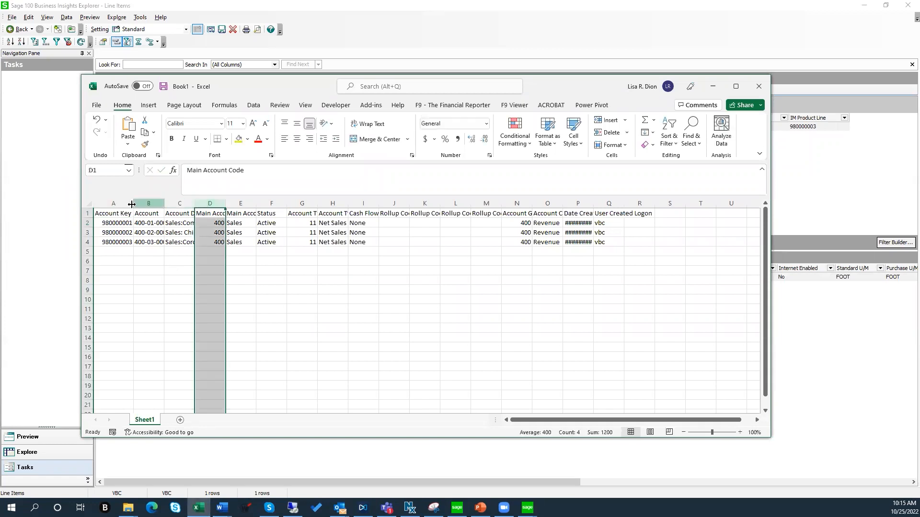
left_click(91, 206)
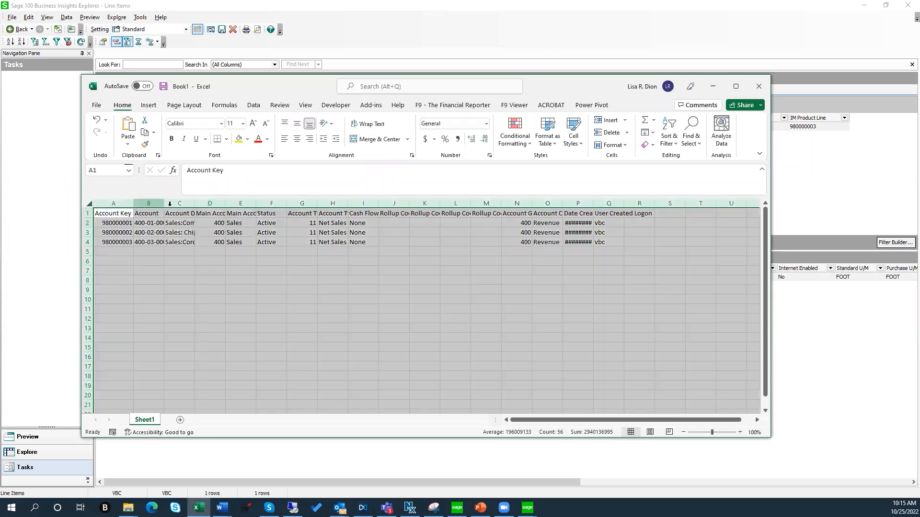
double_click(195, 203)
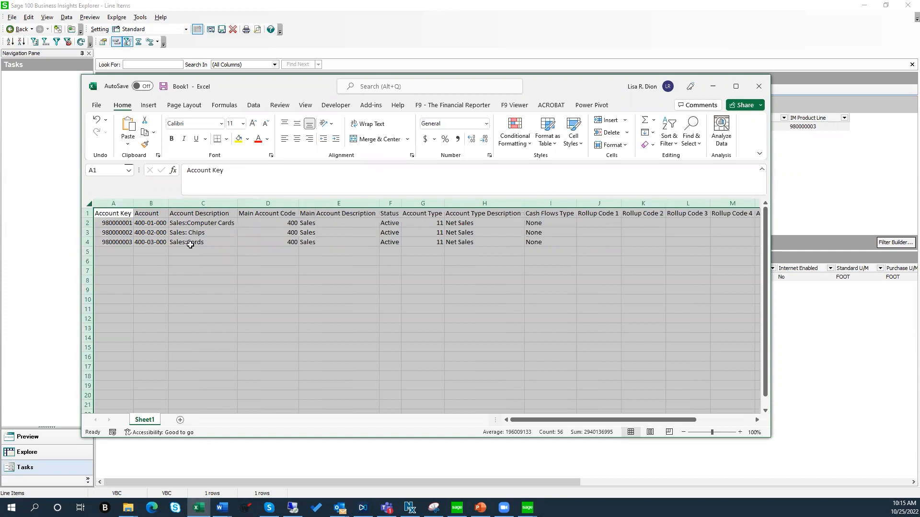
Copy the Sales:Cords account key from cell A4 and return to Business Insights Explorer.
left_click(113, 240)
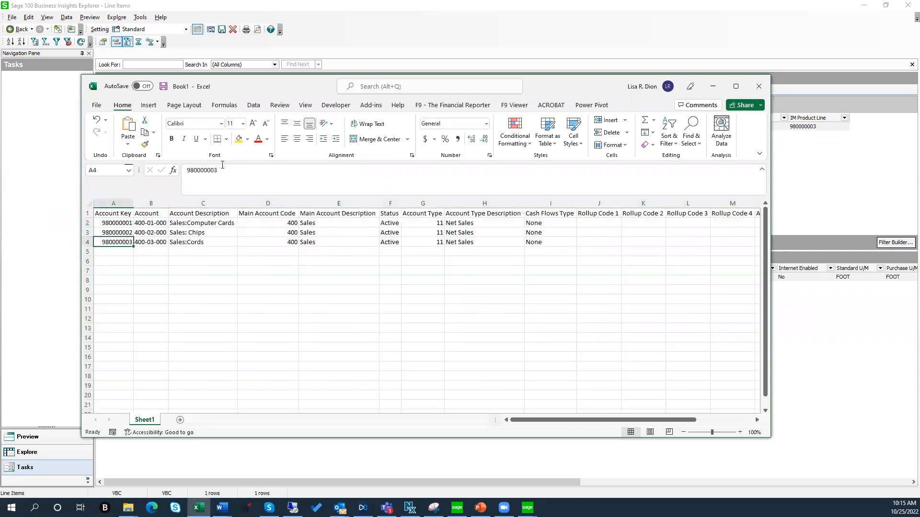
left_click_drag(218, 169, 187, 170)
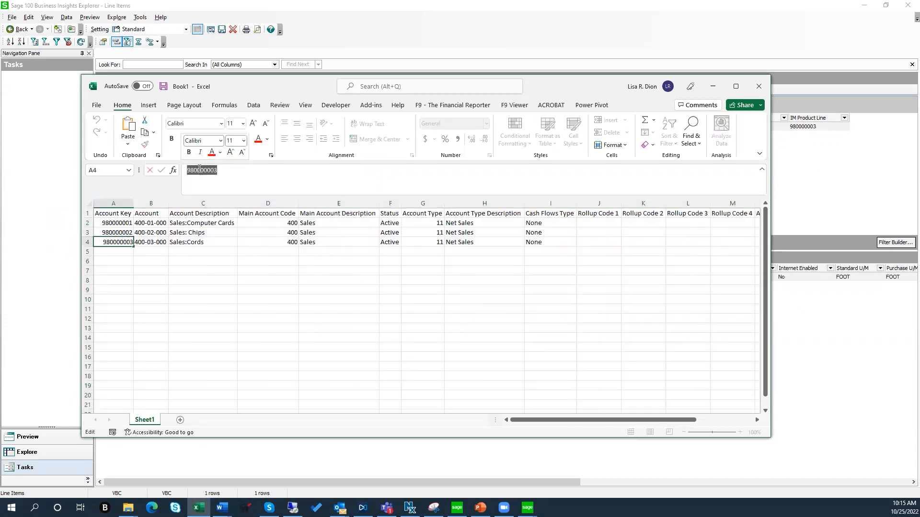
right_click(198, 171)
left_click(223, 190)
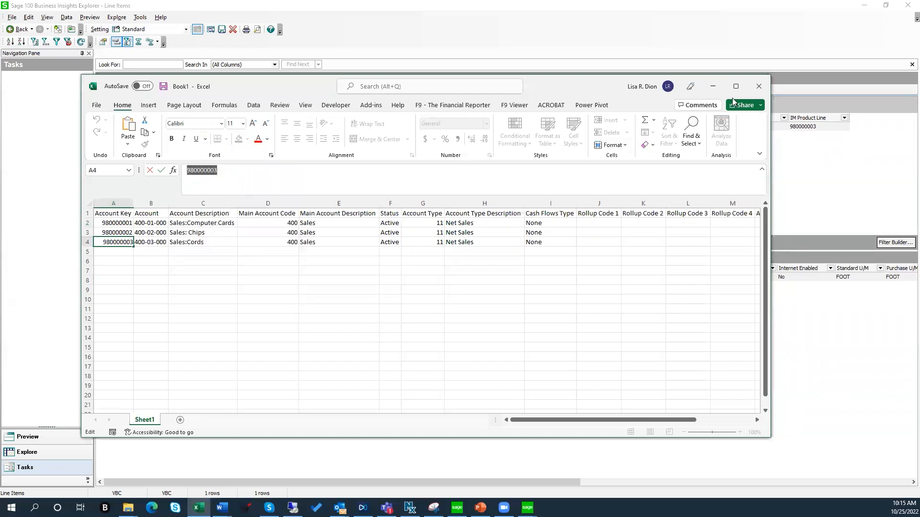
left_click(709, 87)
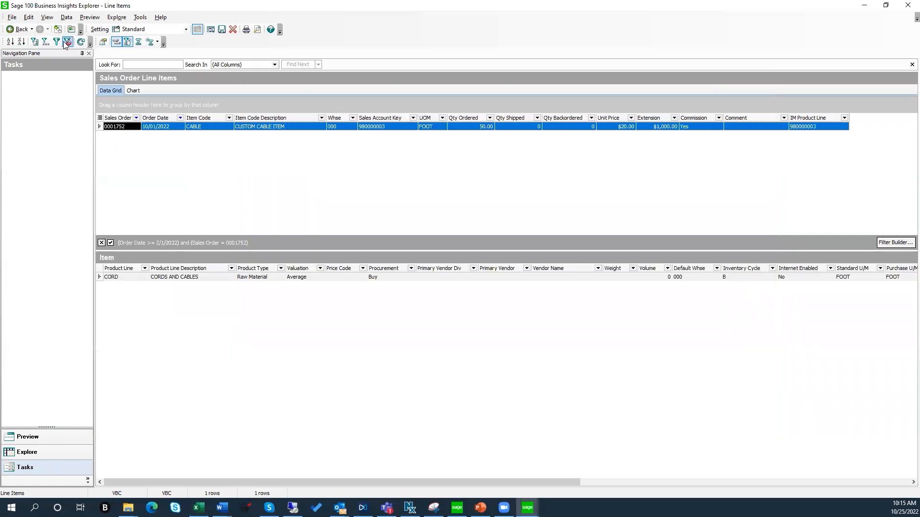
Add a named value to the IM Product Line column that maps the copied Sales:Cords account key to CORD.
left_click(29, 17)
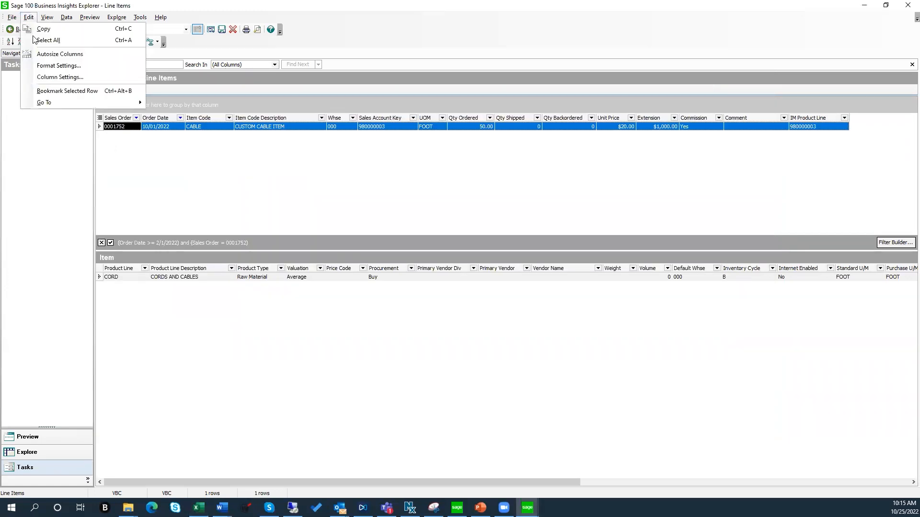
left_click(40, 77)
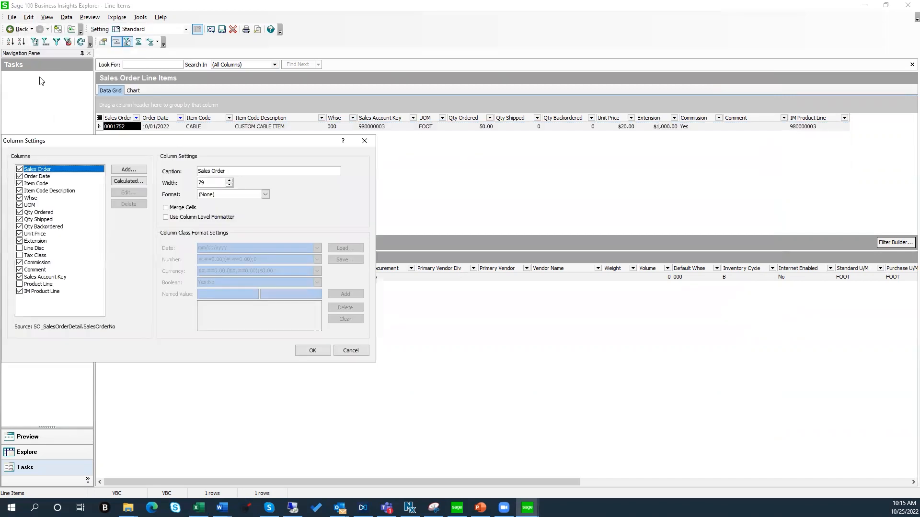
left_click(50, 291)
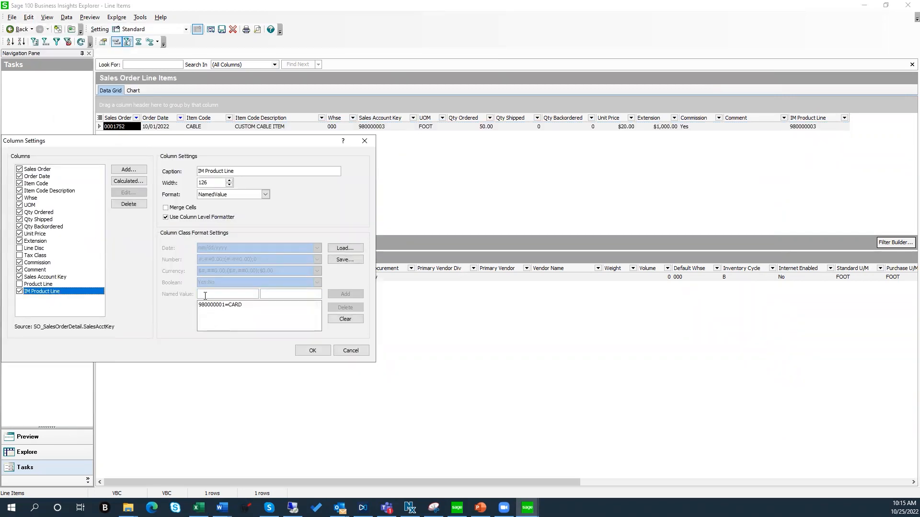
right_click(204, 293)
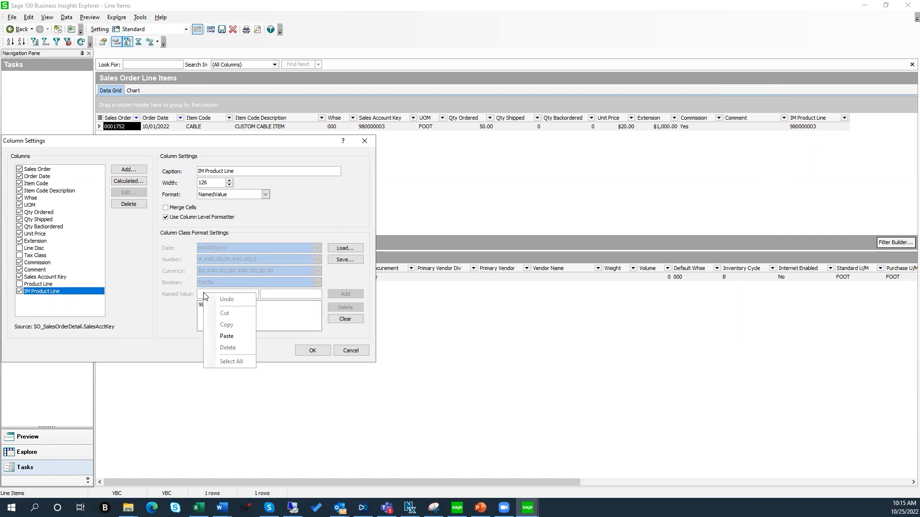
left_click(225, 336)
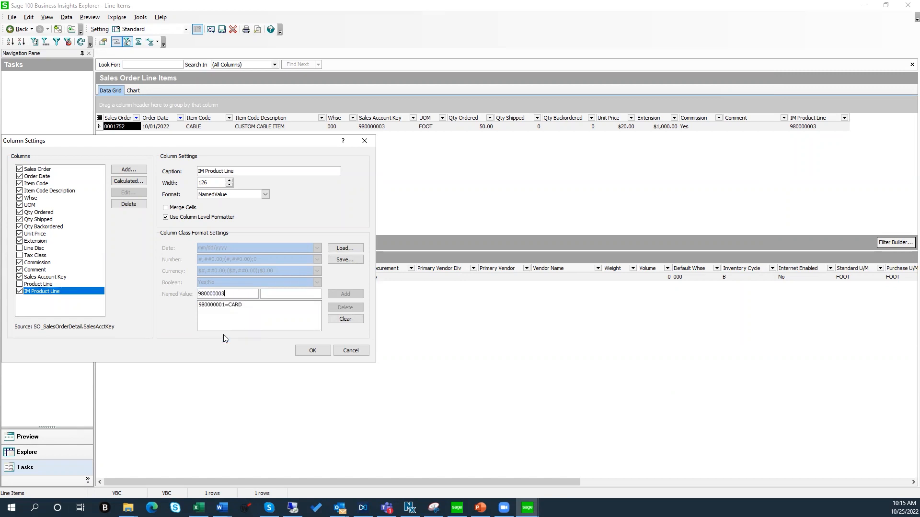
left_click(269, 294)
type("CORD")
left_click(349, 293)
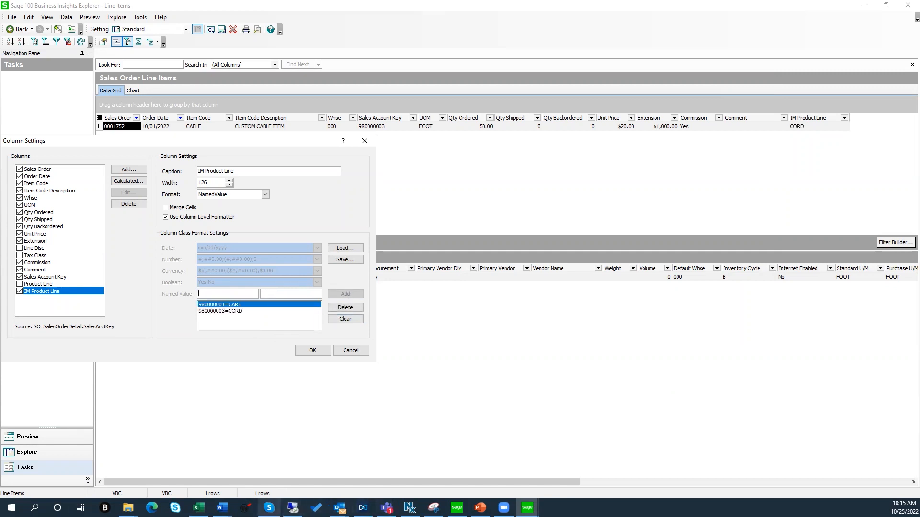
Switch to the Excel sheet and copy the Sales: Chips account key from cell A3.
left_click(199, 507)
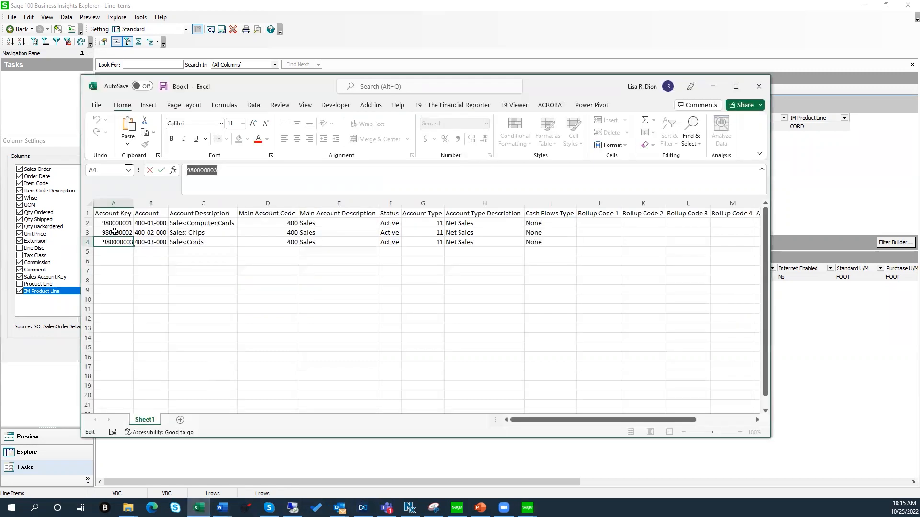
left_click(115, 233)
left_click_drag(217, 171, 188, 170)
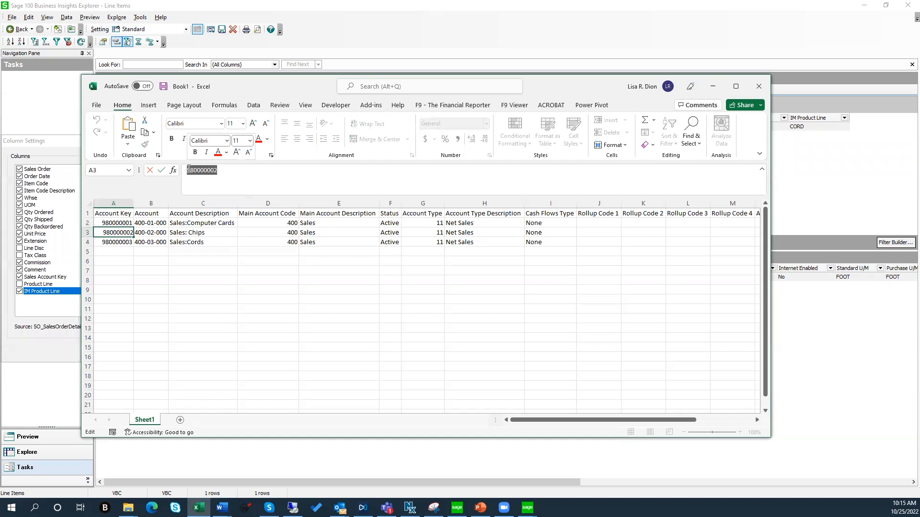
right_click(189, 170)
left_click(207, 188)
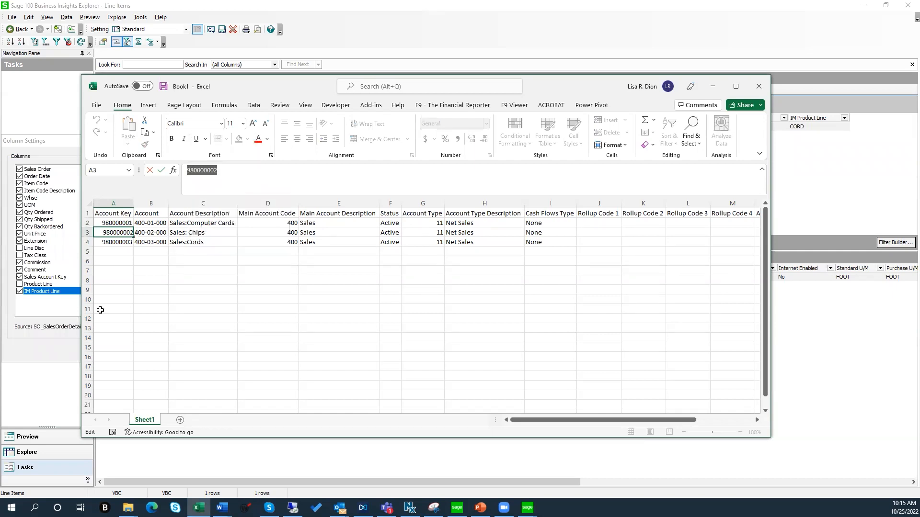
Back in Business Insights Explorer, add a named value to IM Product Line mapping the copied Sales: Chips account key to CHIP, and apply the column settings.
left_click(74, 256)
left_click(48, 292)
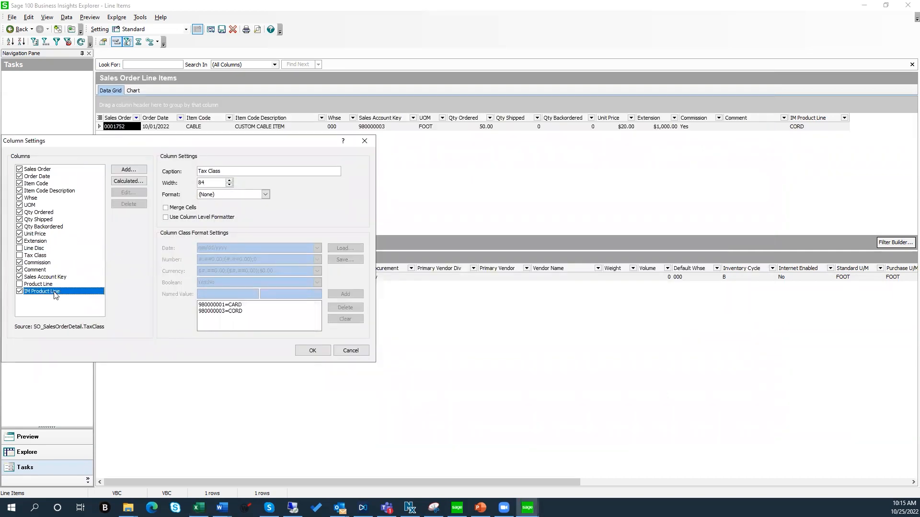
left_click(202, 294)
right_click(202, 294)
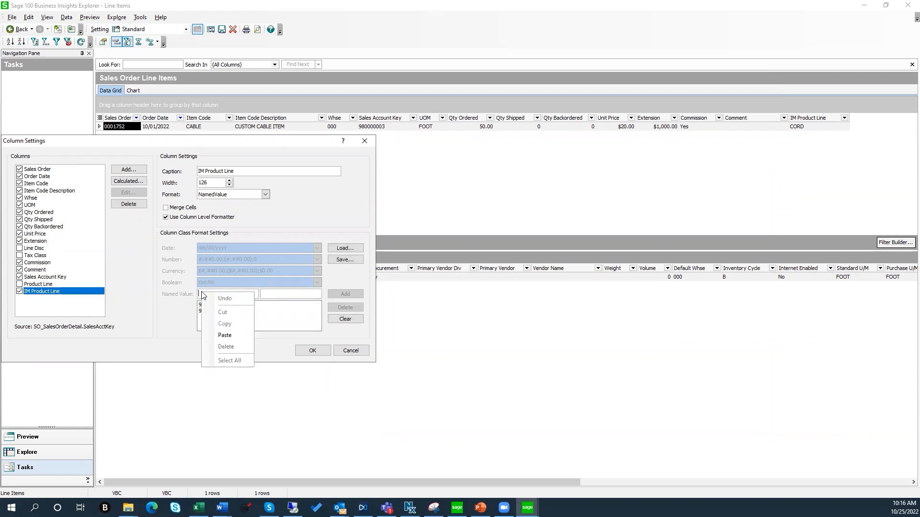
left_click(229, 337)
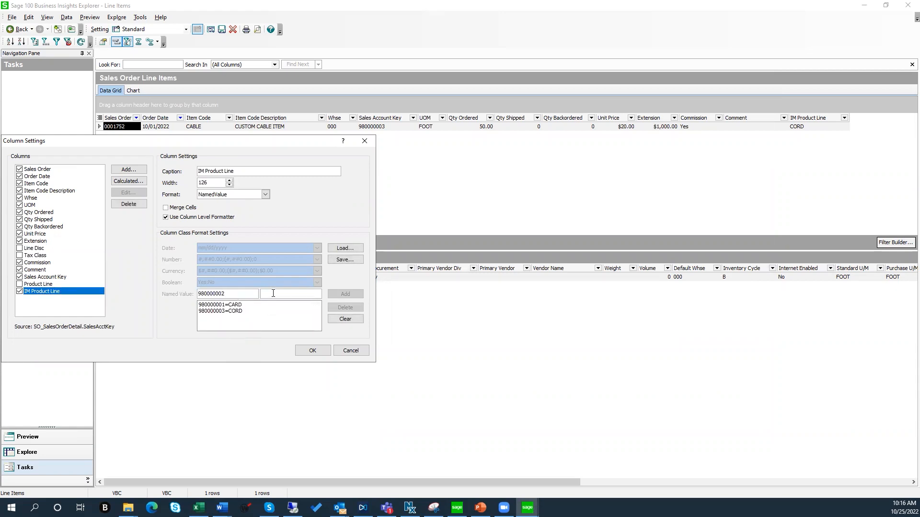
type("CHI")
left_click(345, 293)
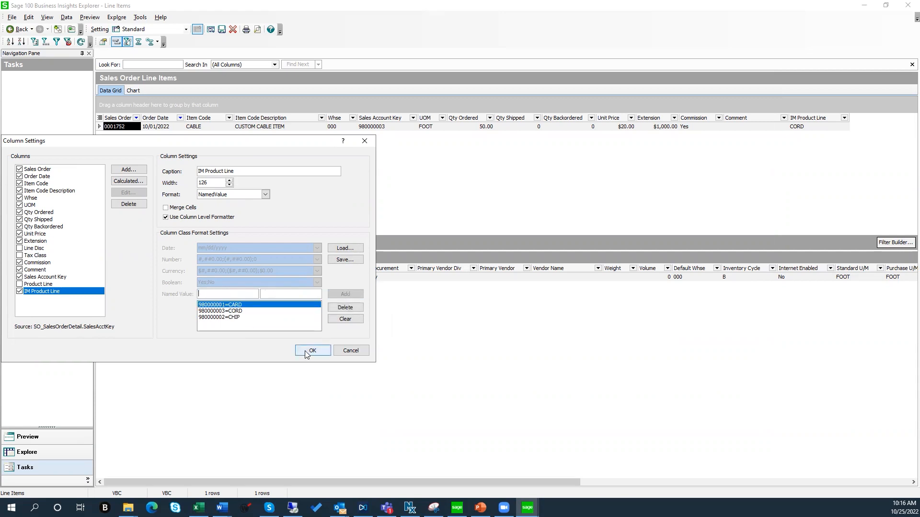
left_click(307, 352)
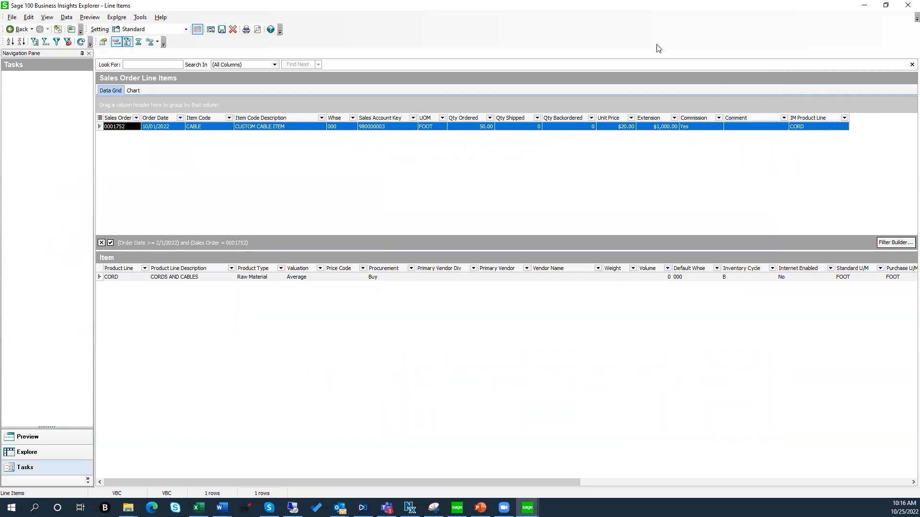
Move the IM Product Line column directly after Whse and hide the Sales Account Key column.
left_click(823, 119)
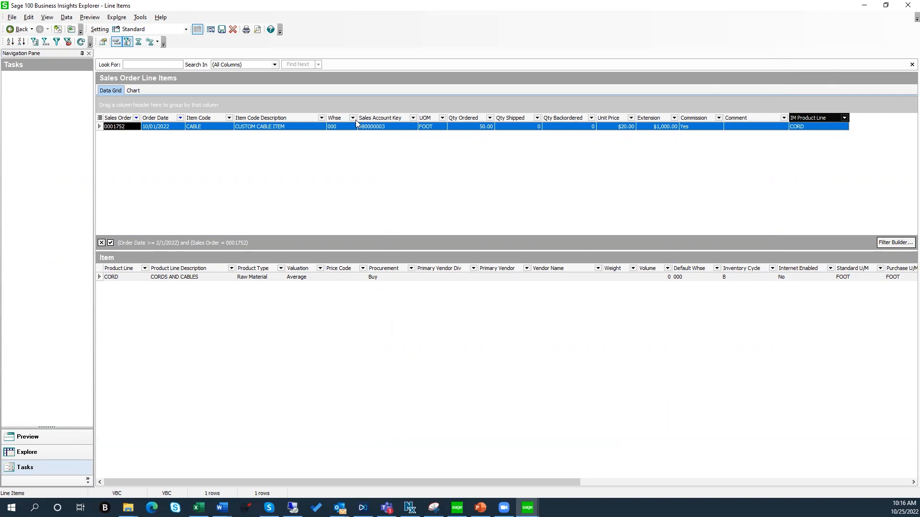
left_click_drag(388, 116, 377, 118)
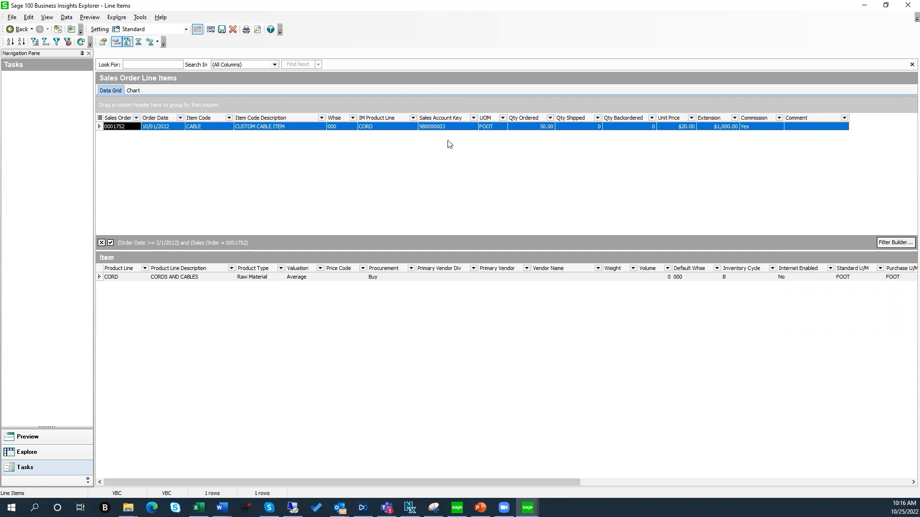
left_click(12, 18)
mouse_move(28, 18)
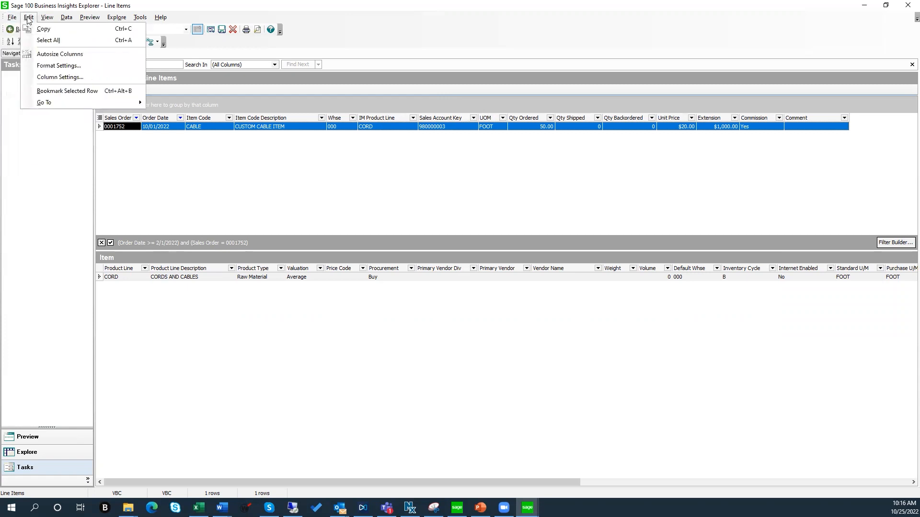
left_click(42, 78)
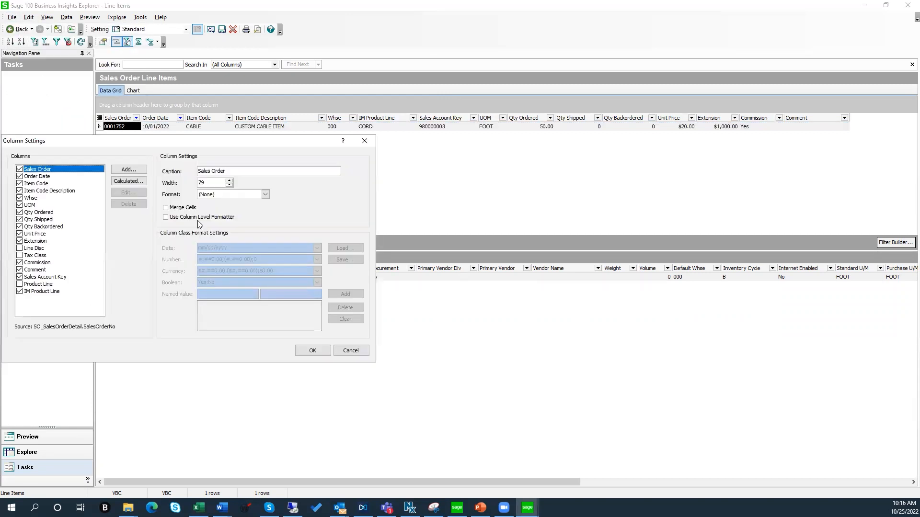
left_click(19, 277)
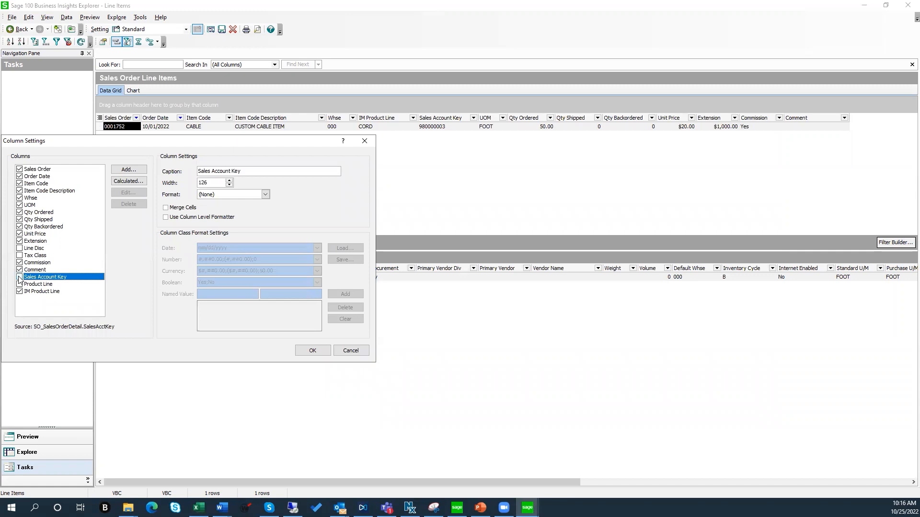
left_click(309, 352)
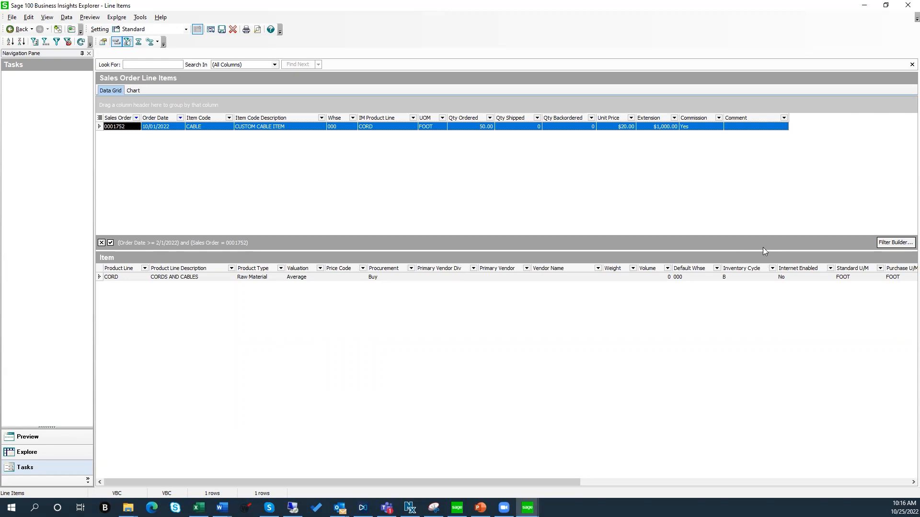
Remove the Sales Order condition from the line items filter, keeping only the Order Date condition, and apply it.
left_click(885, 243)
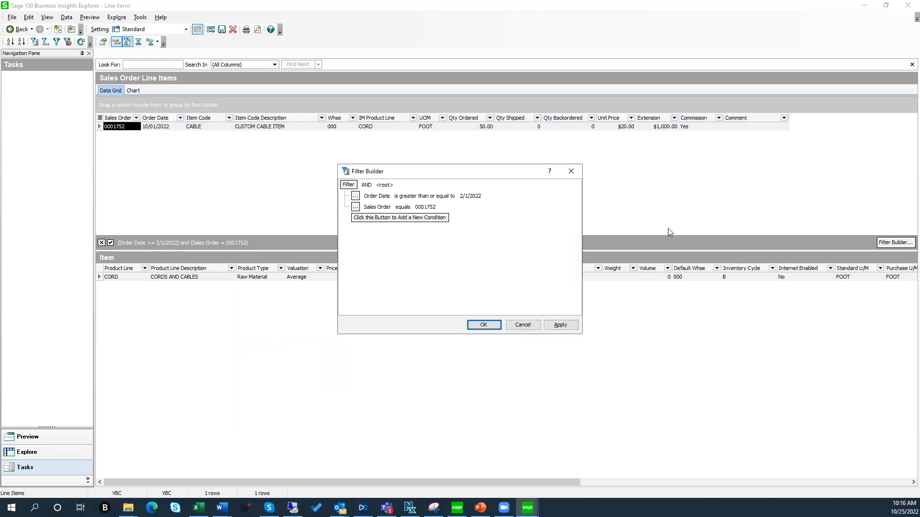
left_click(355, 207)
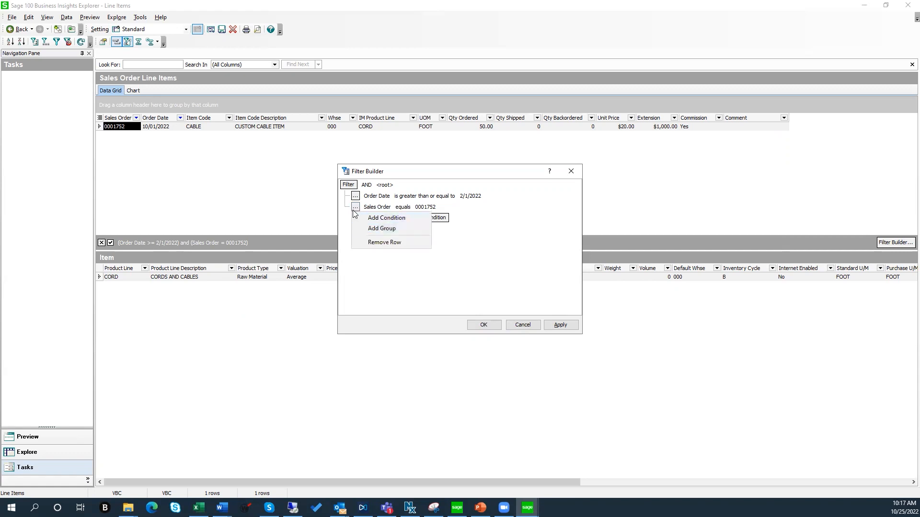
left_click(375, 241)
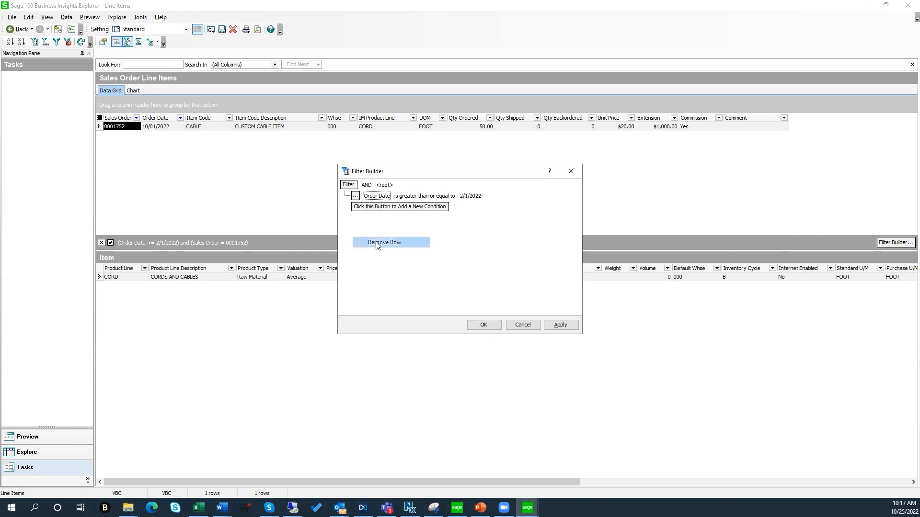
left_click(561, 325)
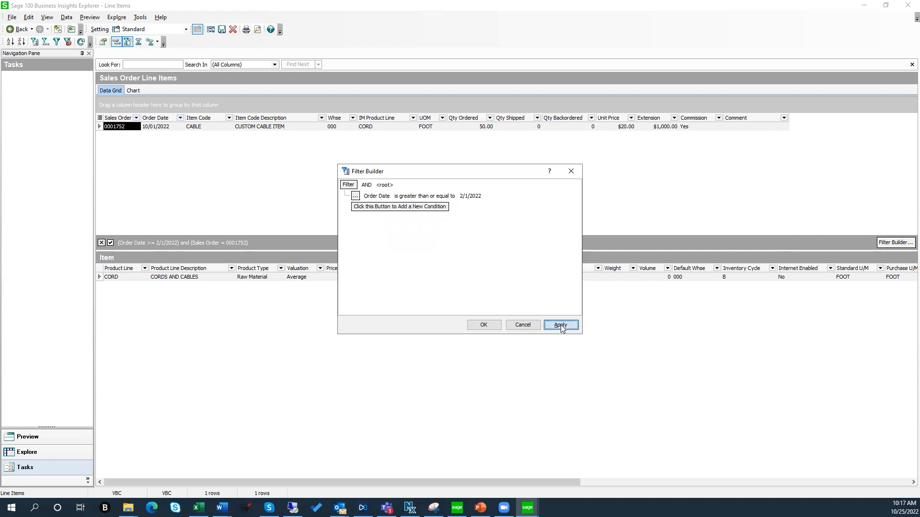
left_click(485, 325)
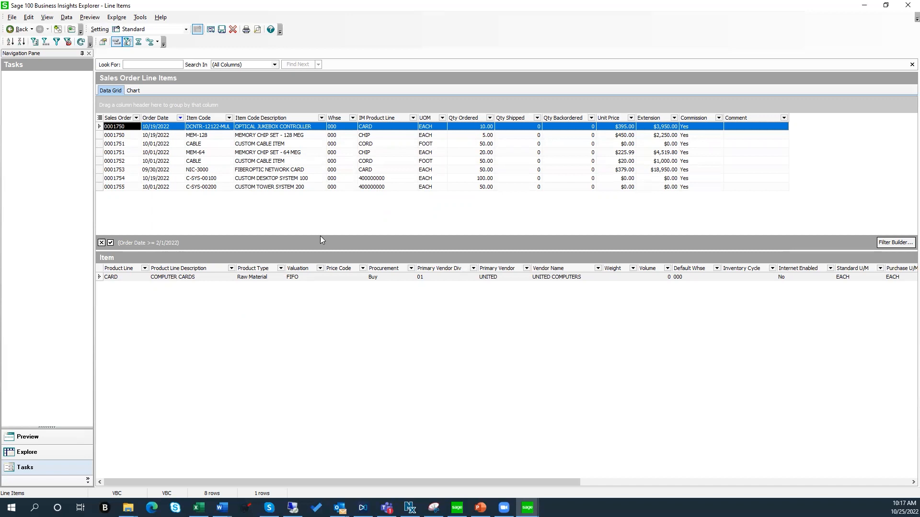
Save the line items view as a public setting named IM Product Line and make it the default for all users.
left_click(12, 18)
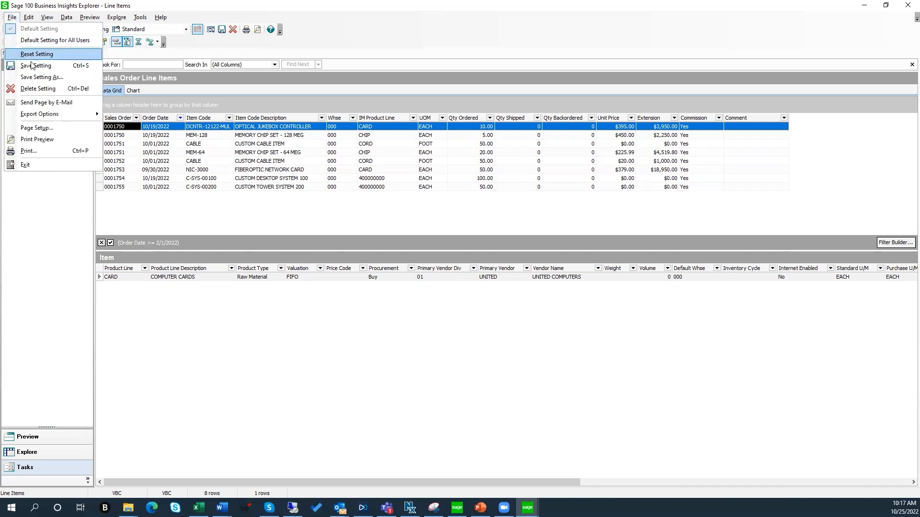
left_click(30, 78)
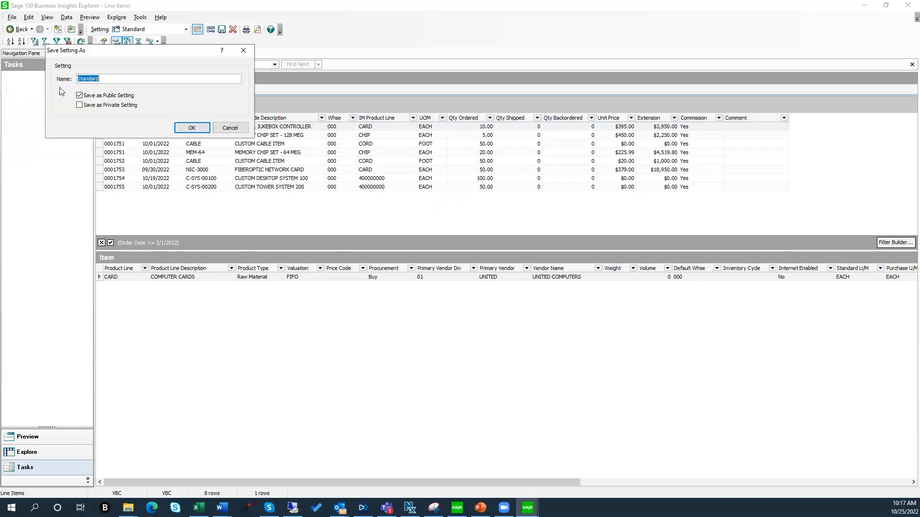
type("im")
key("BackSpace")
key("BackSpace")
type("IM Product")
left_click(191, 128)
left_click(12, 18)
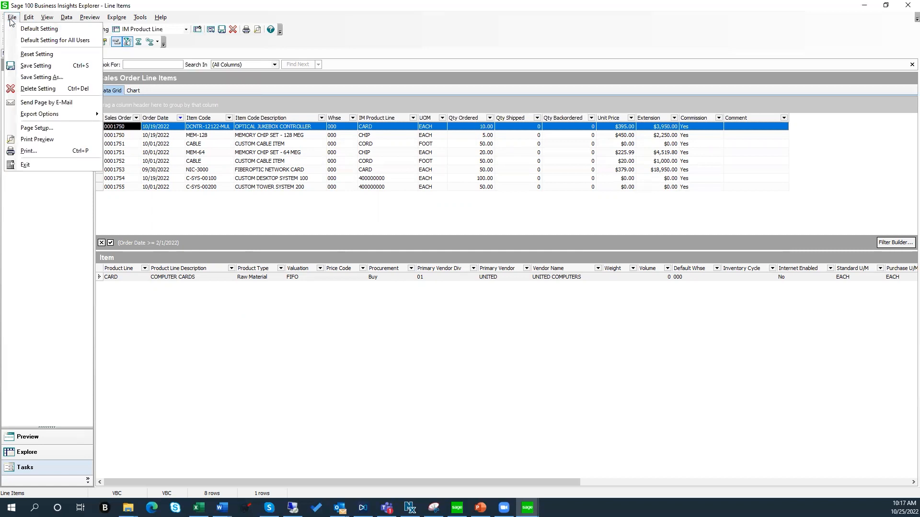
left_click(23, 41)
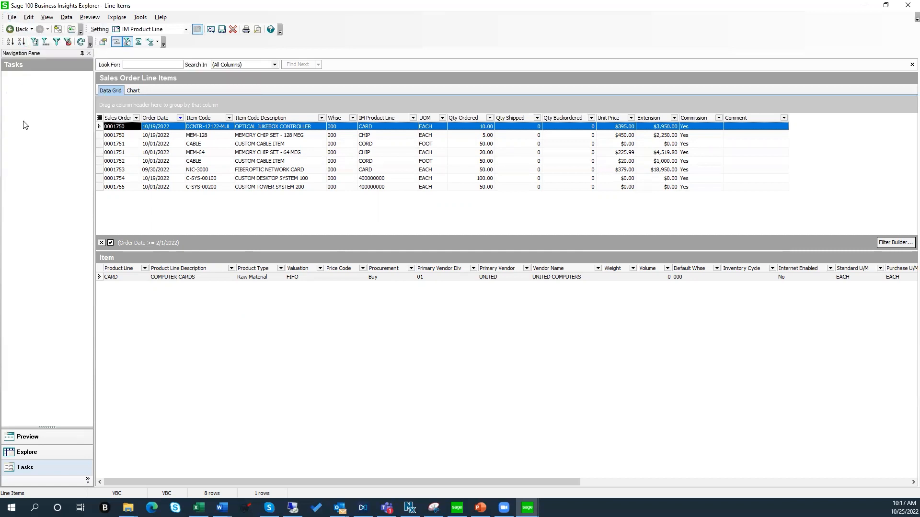
Return to the Sales Orders view and drill into its Sales Order Line Items preview.
left_click(17, 29)
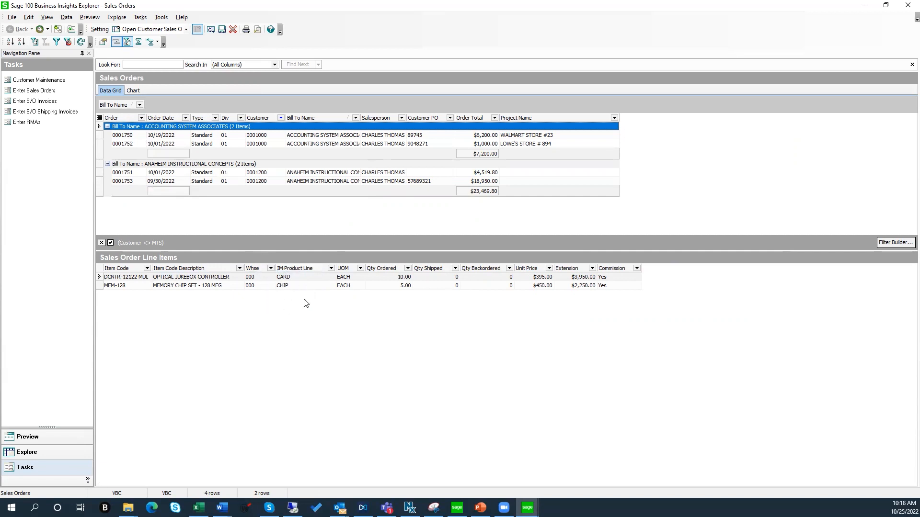
key("alt+Tab")
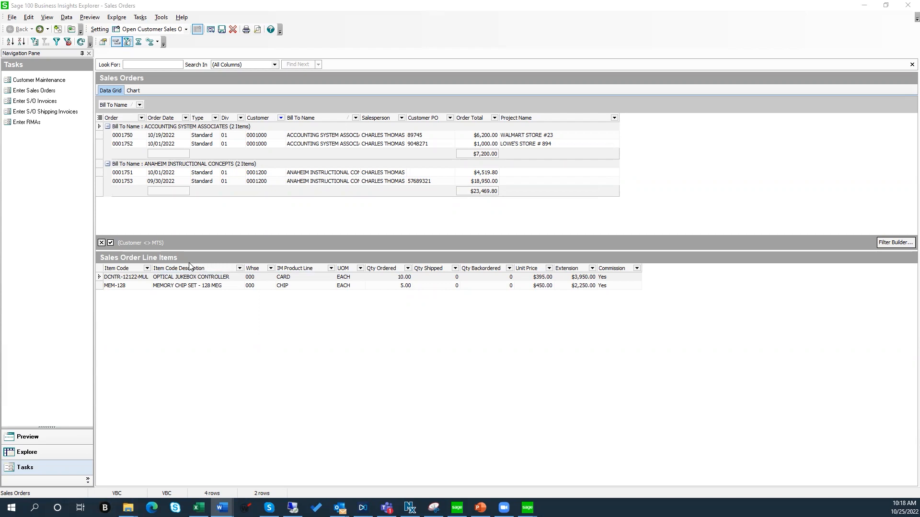
right_click(261, 259)
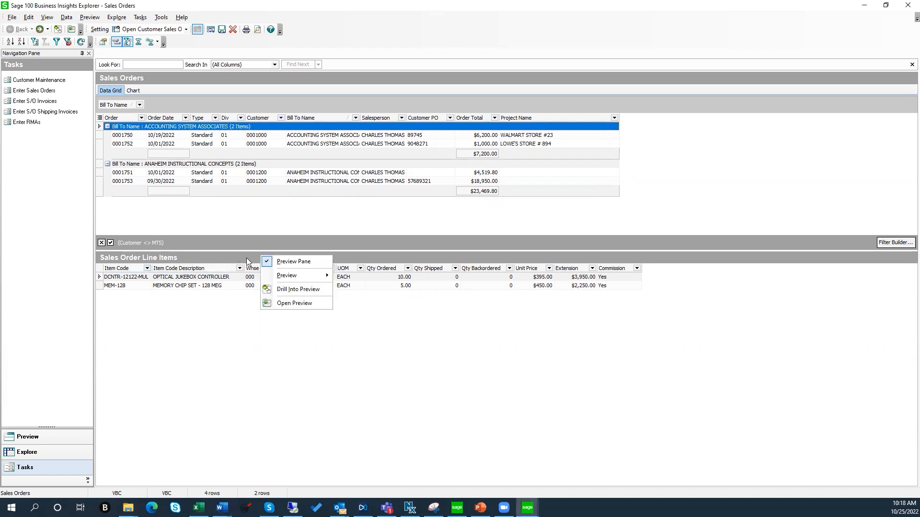
left_click(247, 257)
right_click(255, 258)
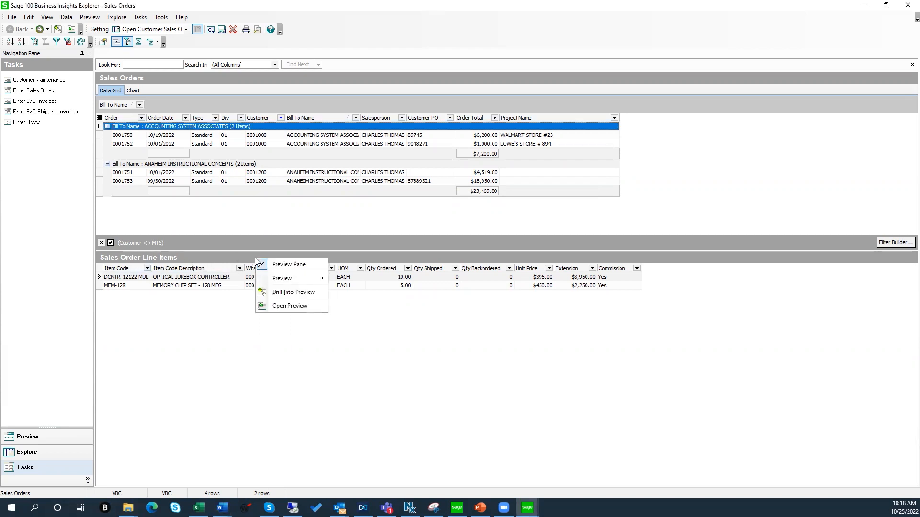
left_click(268, 291)
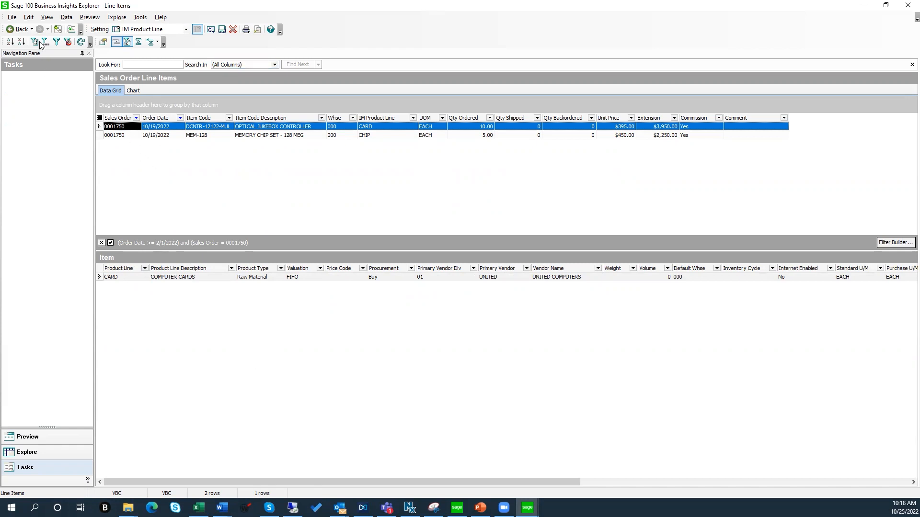
Add the BillToName column from SO_SalesOrderHeader to the line items and place it between Order Date and Item Code.
left_click(27, 18)
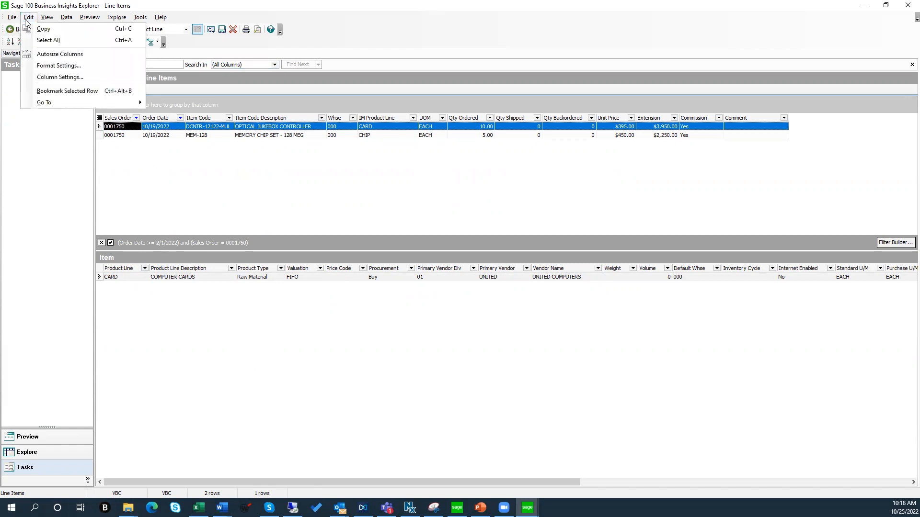
left_click(60, 77)
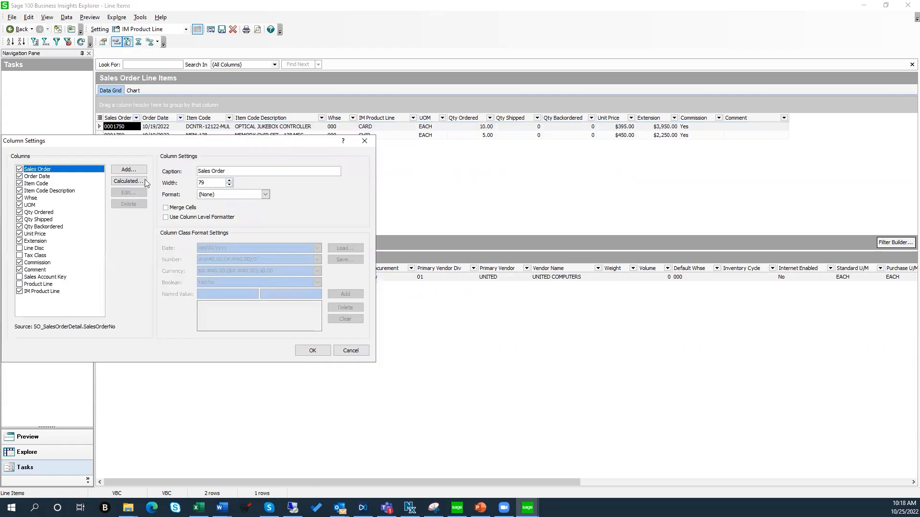
left_click_drag(150, 140, 366, 140)
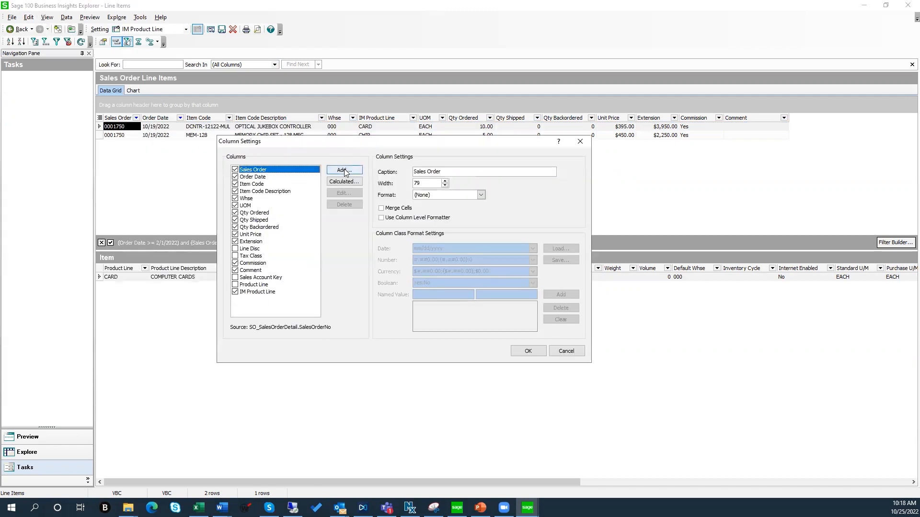
left_click(344, 170)
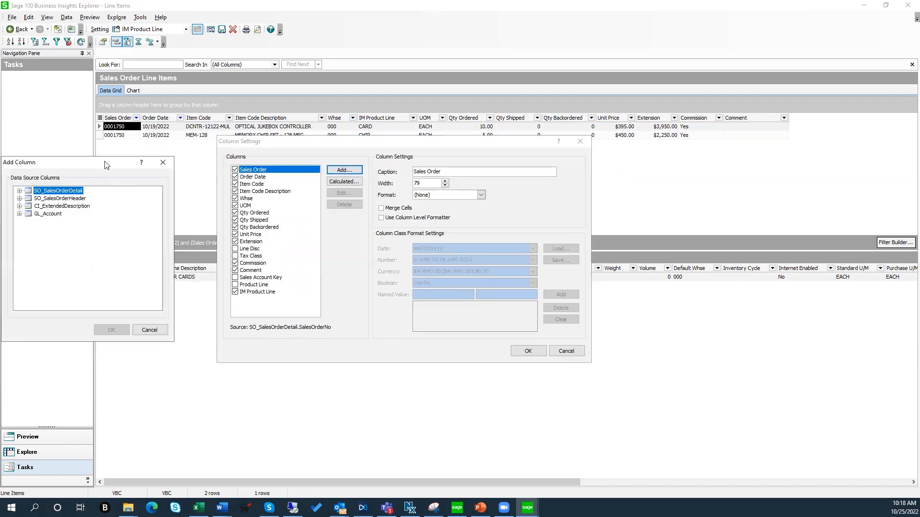
left_click_drag(105, 165, 310, 167)
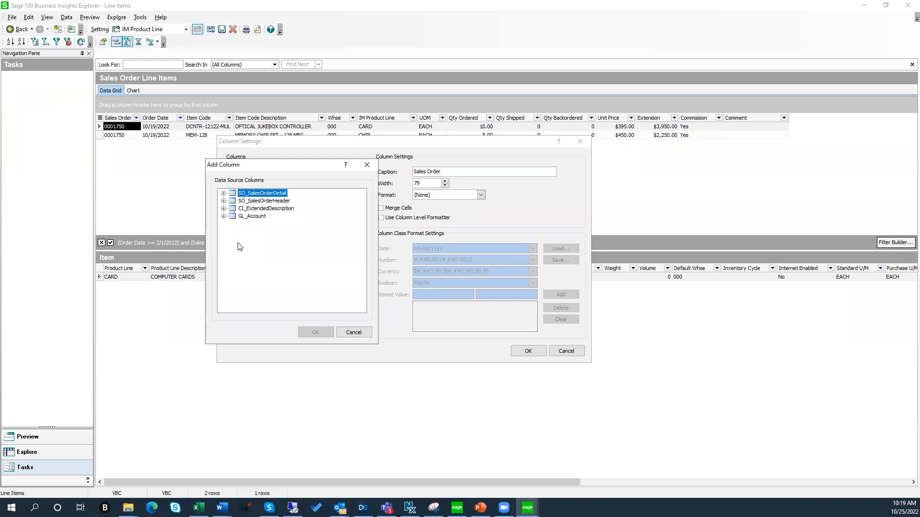
left_click(223, 201)
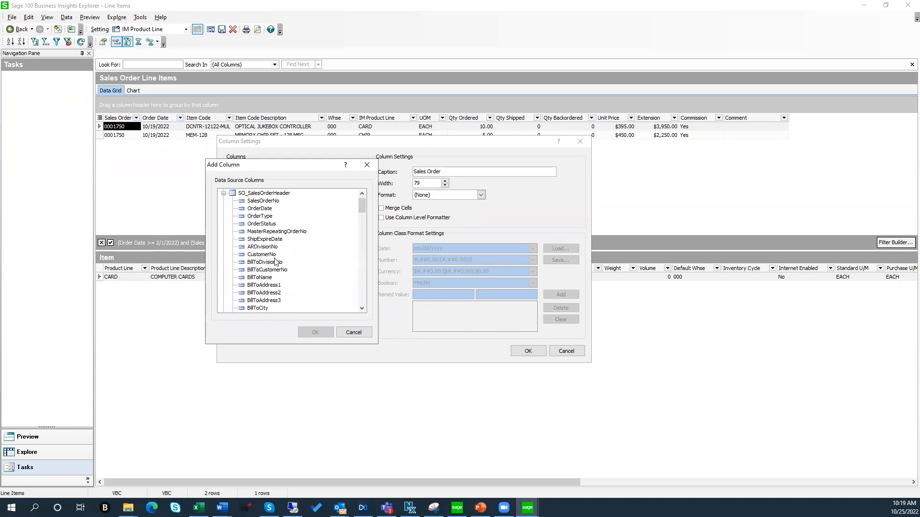
left_click(262, 278)
left_click(309, 332)
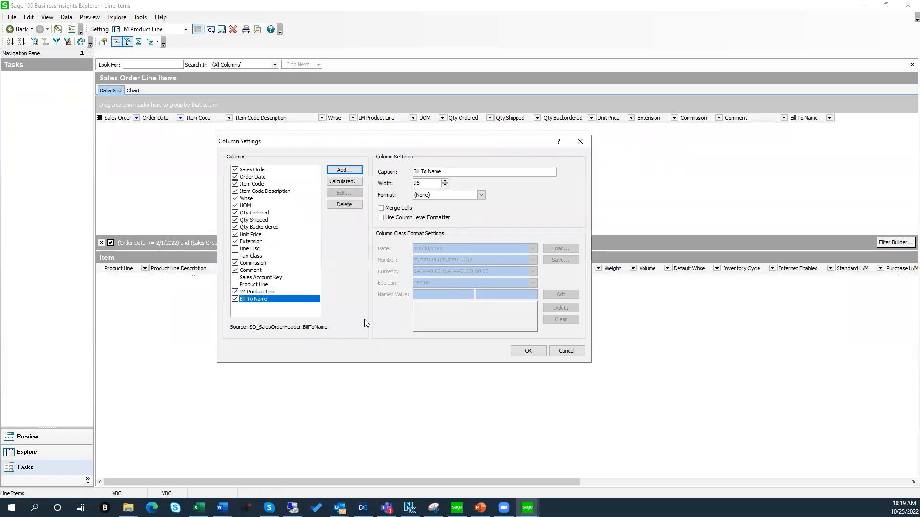
left_click(527, 351)
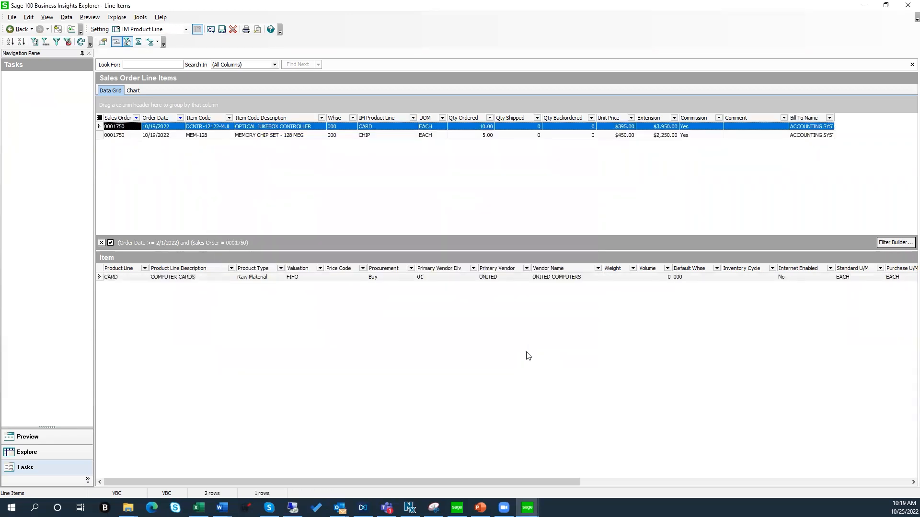
left_click(801, 117)
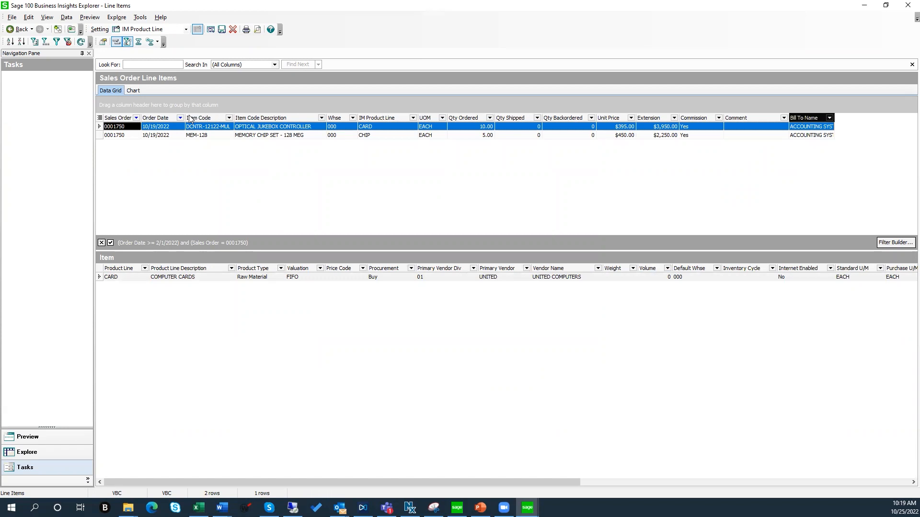
left_click_drag(190, 118, 186, 118)
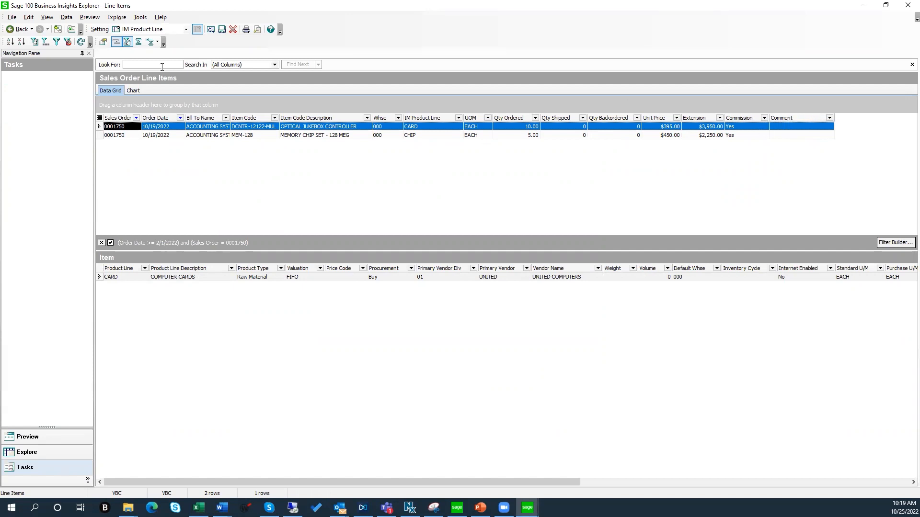
left_click(23, 18)
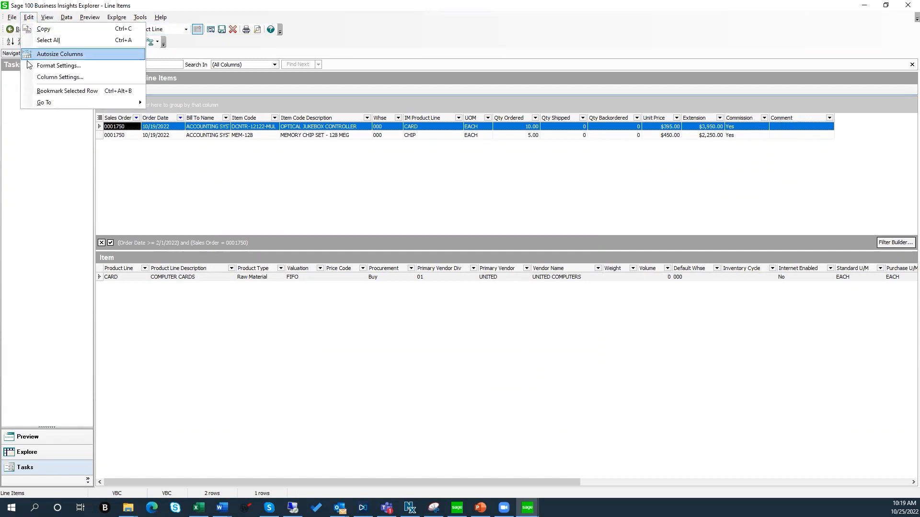
left_click(37, 79)
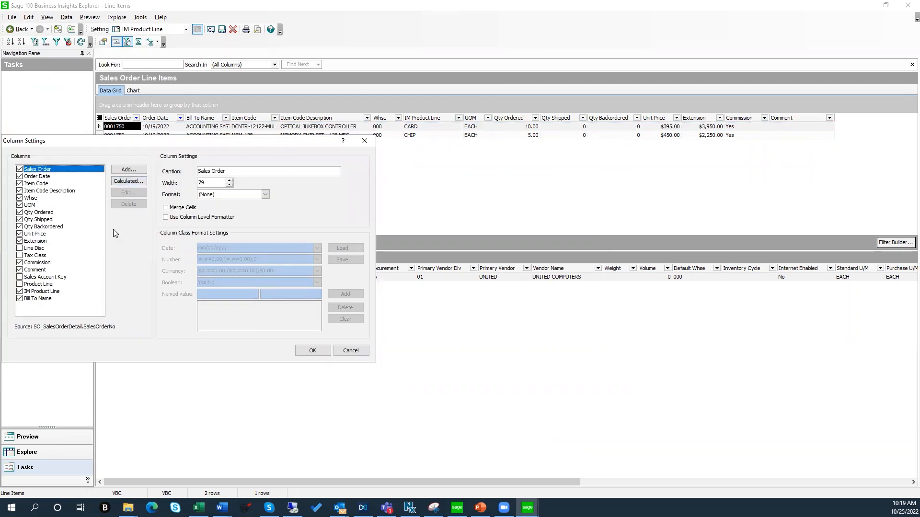
left_click(351, 351)
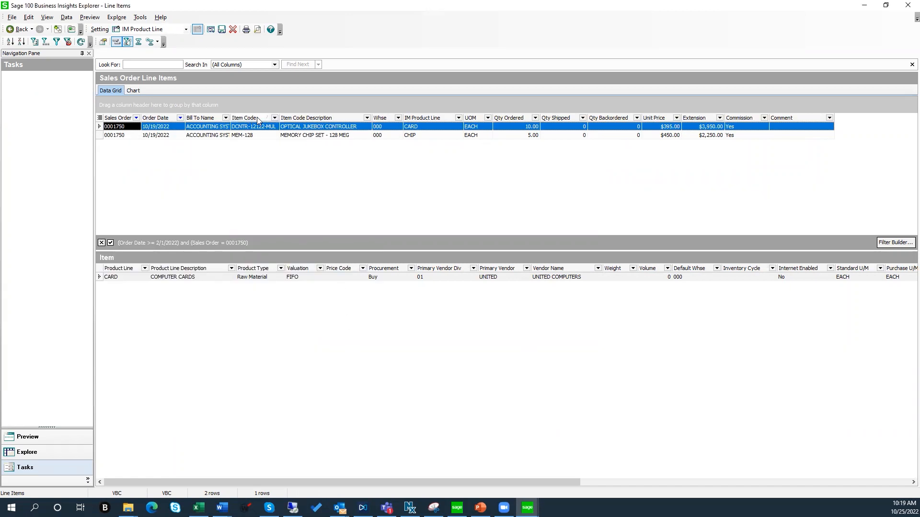
Sort the line items by Item Code in descending order and remove the Sales Order condition from their filter.
left_click(239, 118)
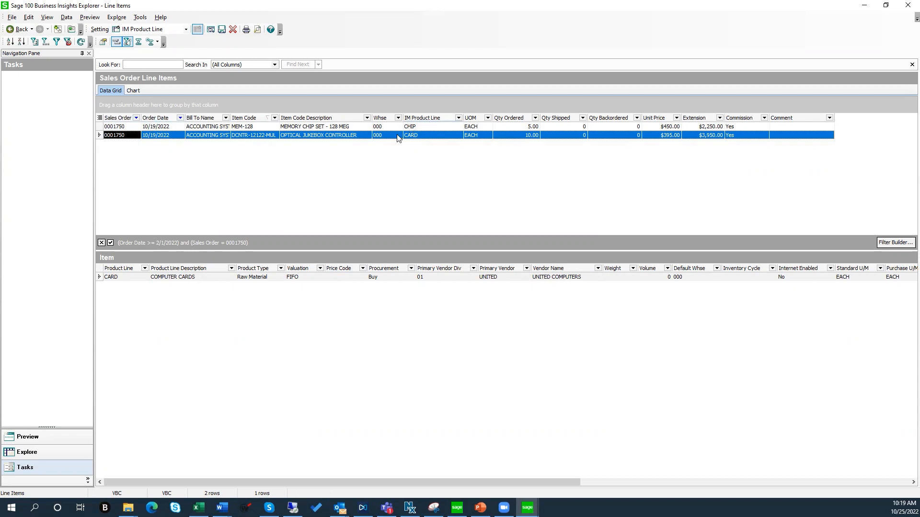
left_click(885, 245)
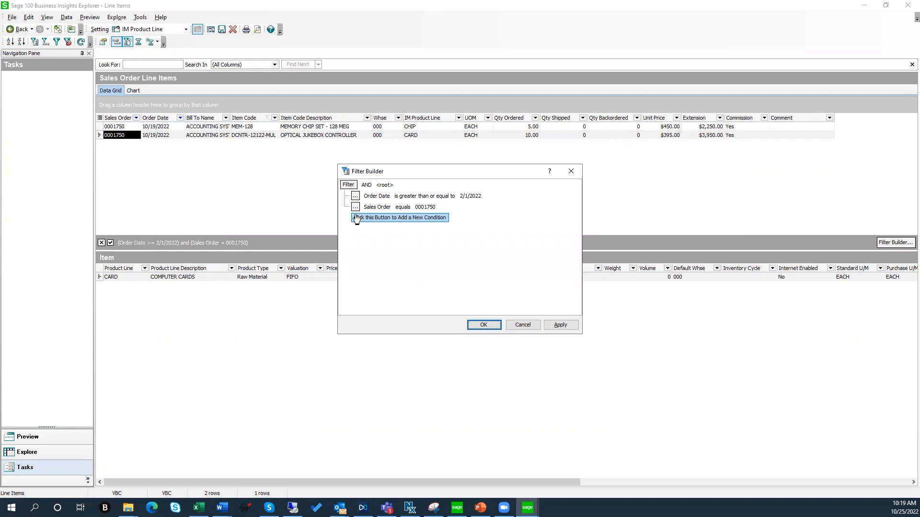
left_click(355, 207)
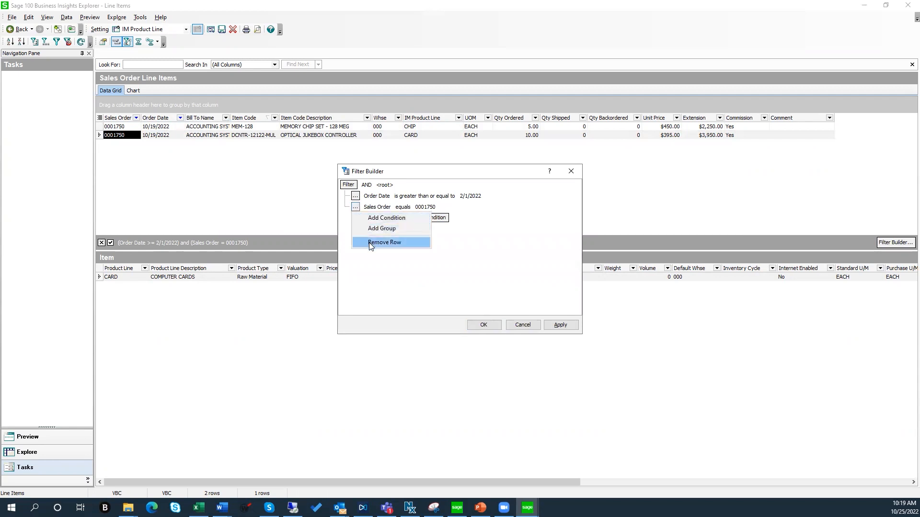
left_click(370, 243)
left_click(493, 327)
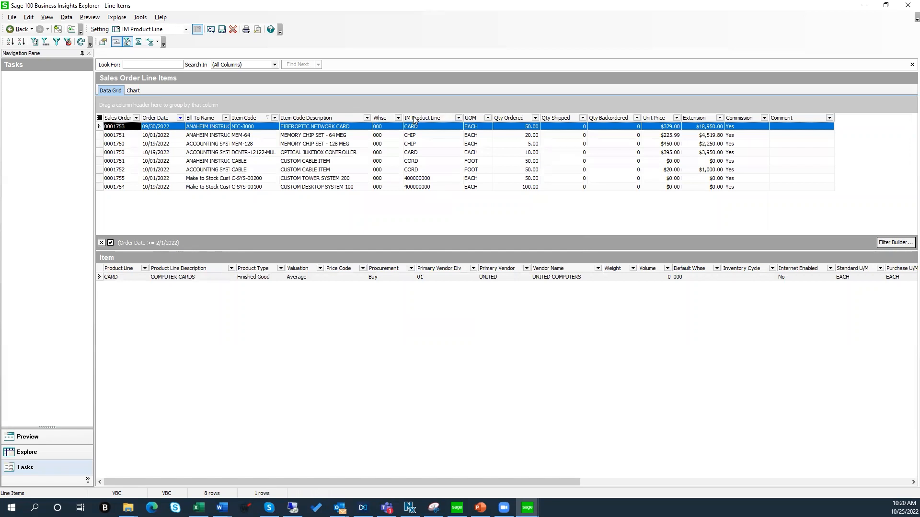
Group the line items by IM Product Line and show group footers with a summary for the Extension column.
left_click_drag(414, 120, 409, 110)
left_click_drag(314, 105, 274, 105)
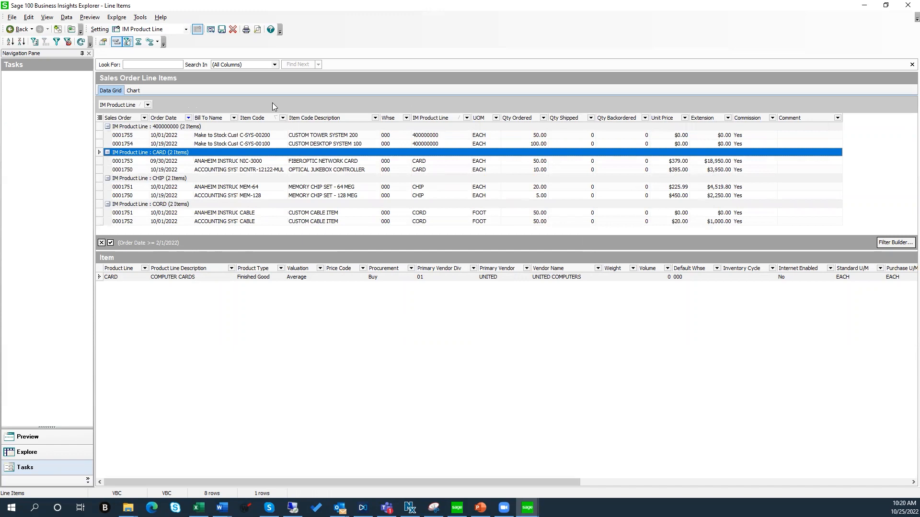
left_click(712, 172)
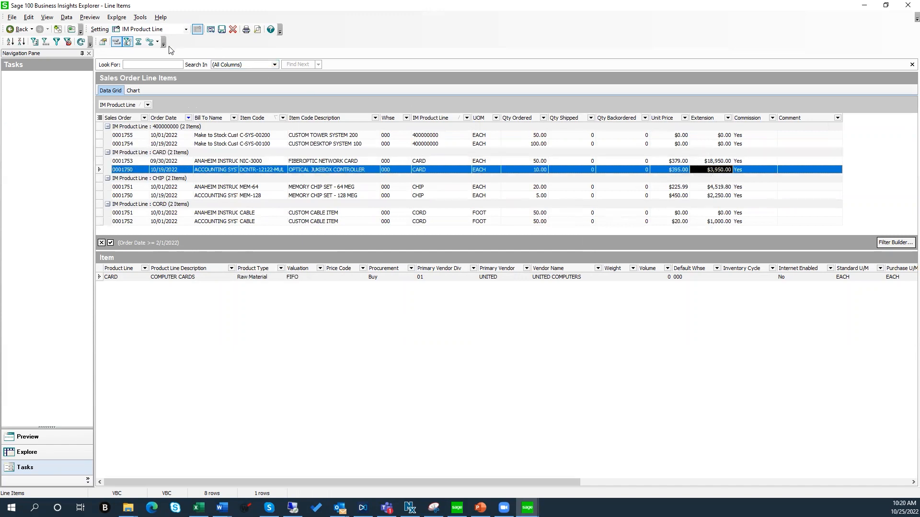
left_click(151, 43)
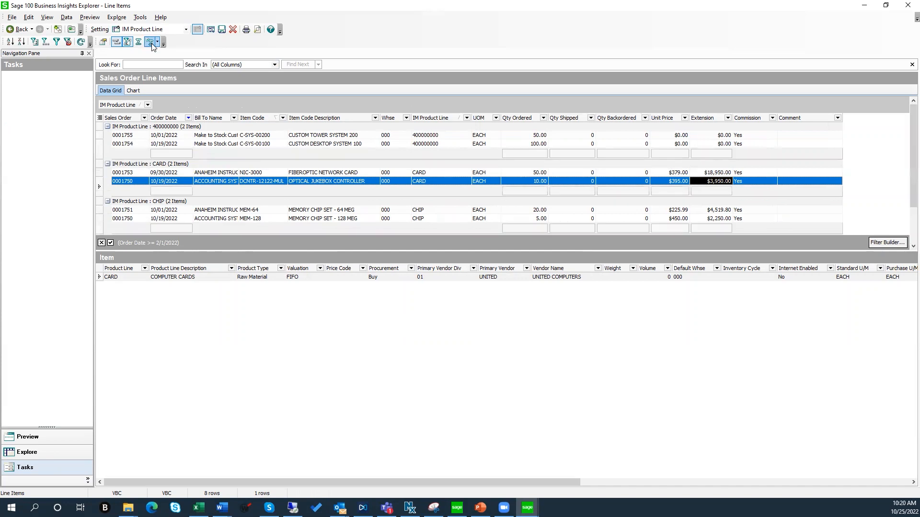
right_click(714, 190)
left_click(727, 208)
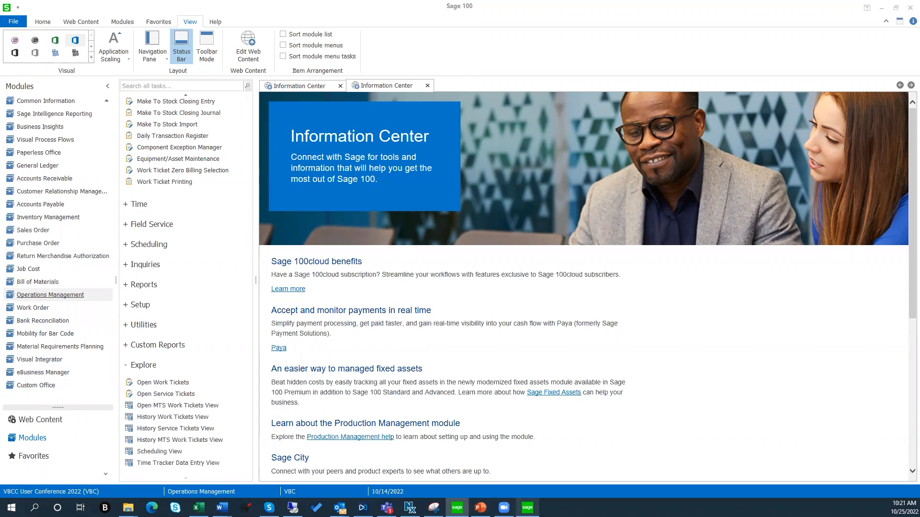
Switch to the Time Tracker Data Entry explorer view.
mouse_move(527, 507)
left_click(508, 460)
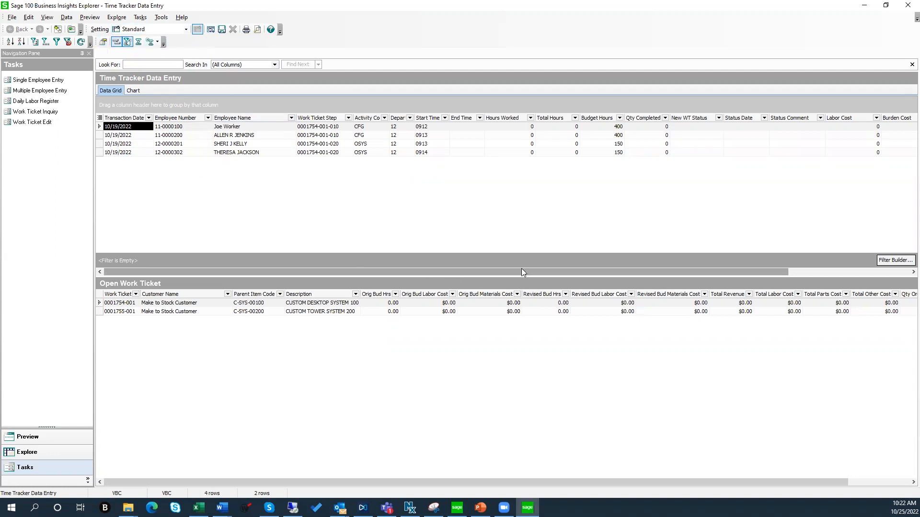
mouse_move(759, 275)
left_mouse_down()
mouse_move(861, 271)
mouse_move(746, 280)
left_mouse_up()
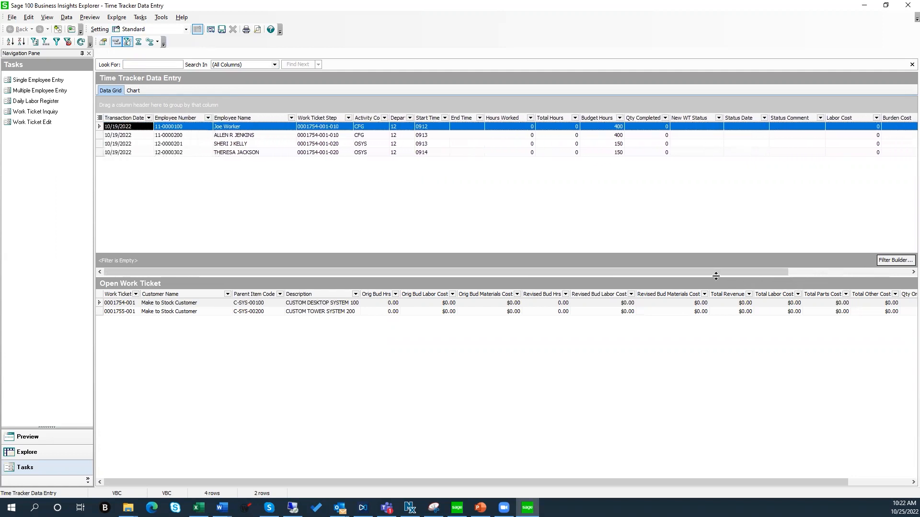
mouse_move(759, 273)
left_mouse_down()
mouse_move(785, 272)
mouse_move(747, 272)
left_mouse_up()
left_click(29, 17)
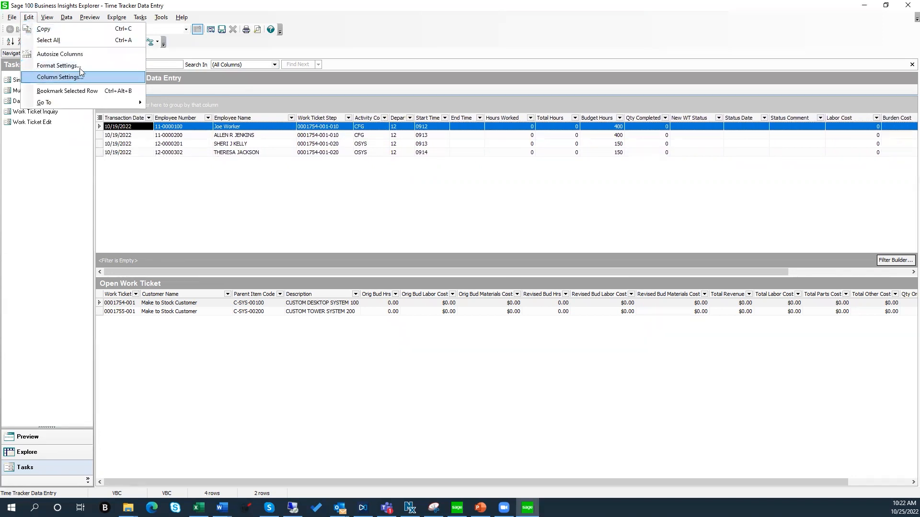
left_click(263, 46)
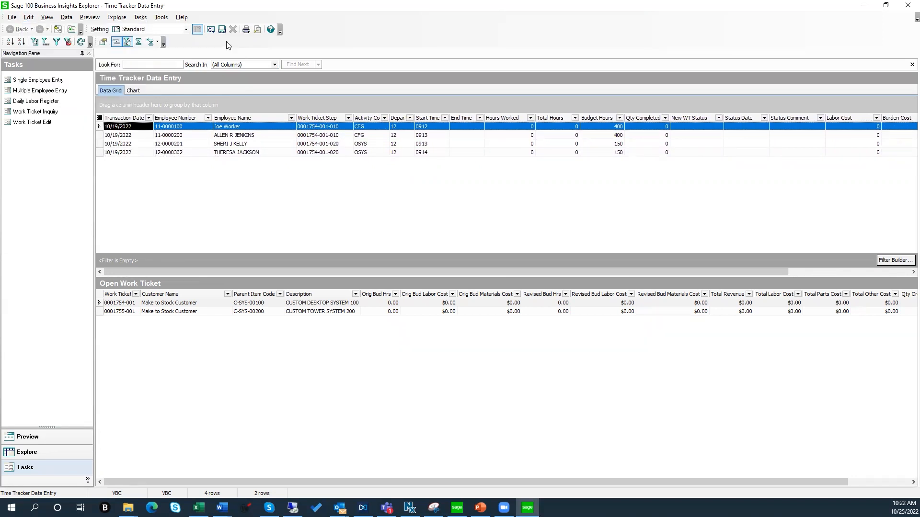
Apply the public All Employees setting to the Time Tracker Data Entry view.
left_click(185, 29)
left_click(153, 58)
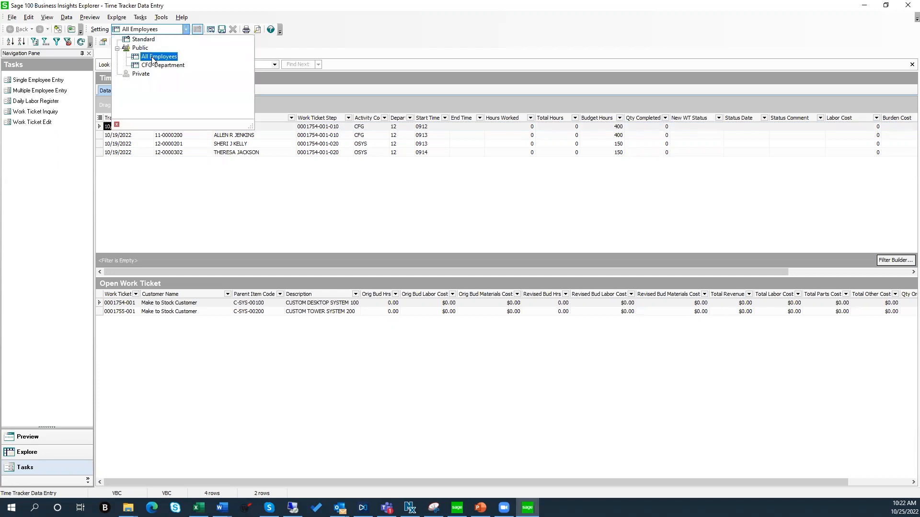
left_click(153, 59)
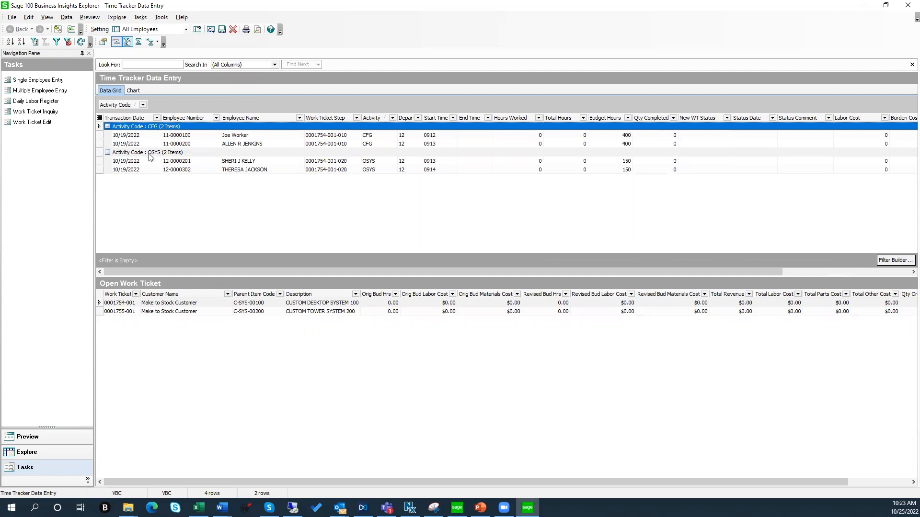
Switch the Time Tracker view to the public CFG-Department setting and back to All Employees.
left_click(185, 30)
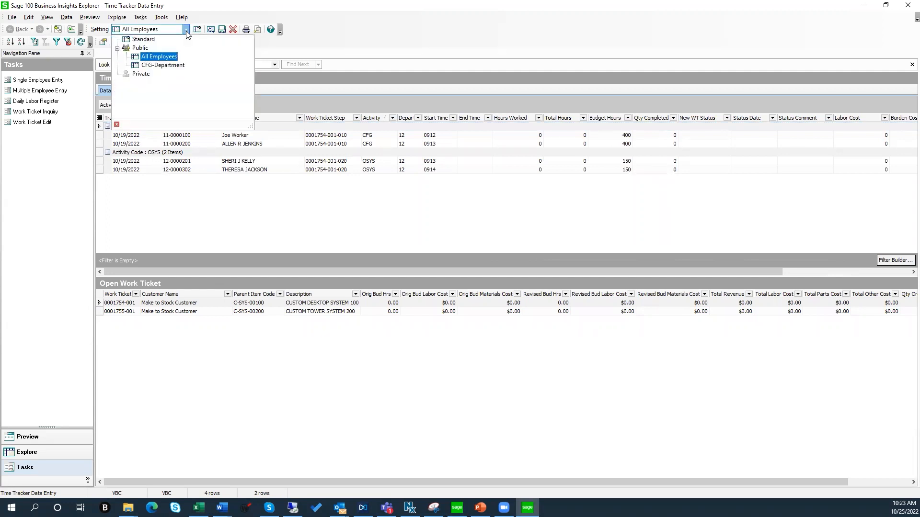
left_click(165, 66)
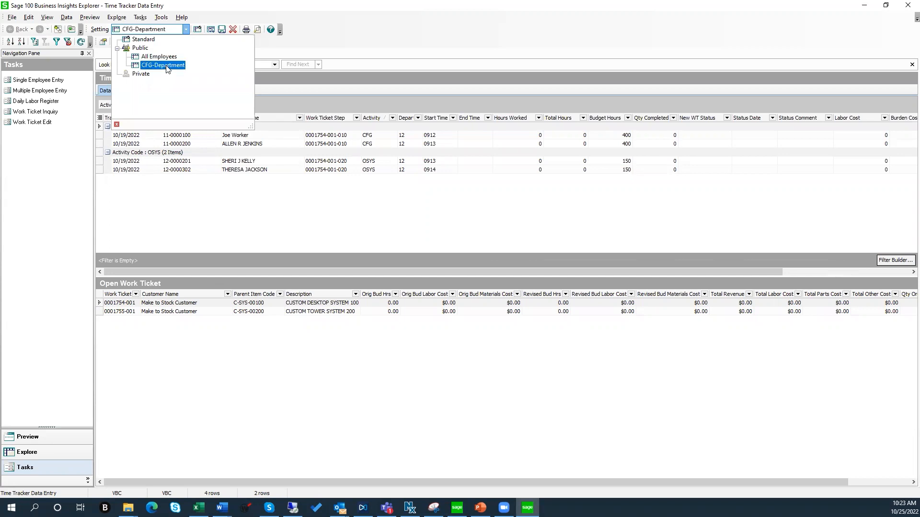
left_click(166, 69)
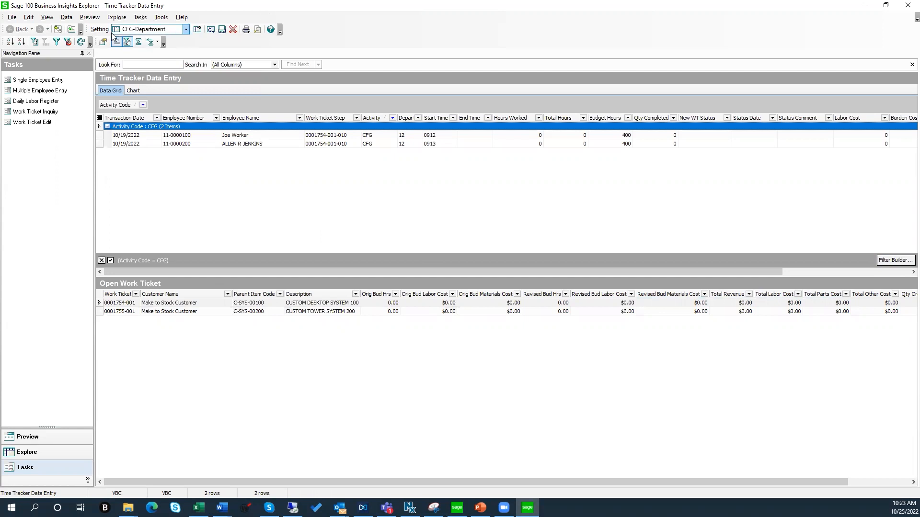
left_click(186, 30)
left_click(156, 58)
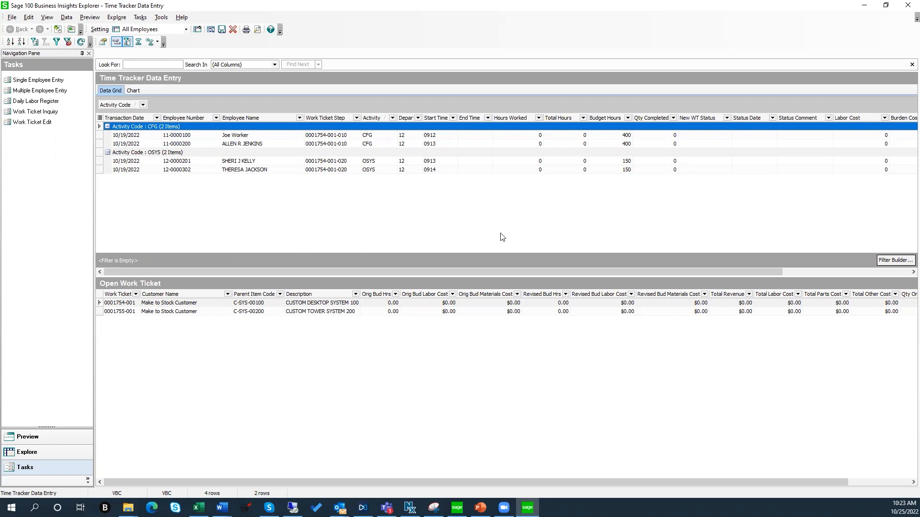
Filter the Time Tracker entries with a new condition, Activity Code equals OSYS, and apply it.
left_click(889, 259)
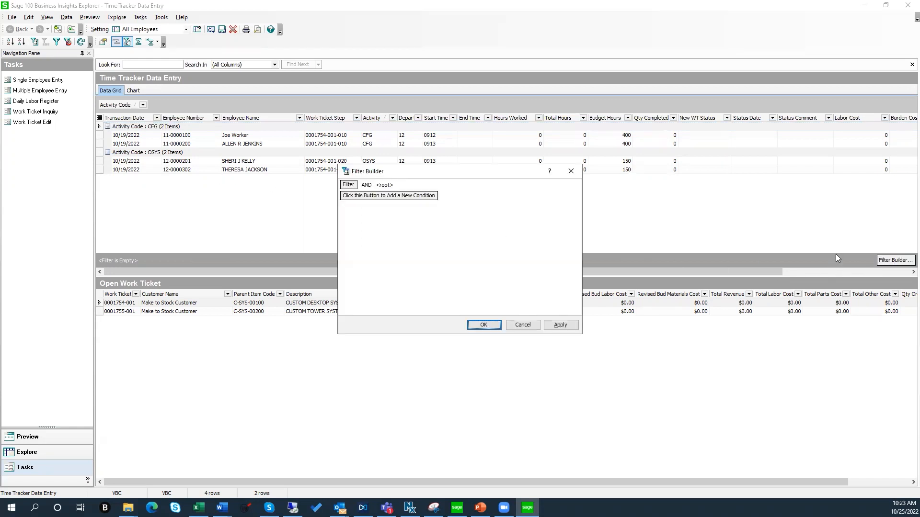
left_click(363, 197)
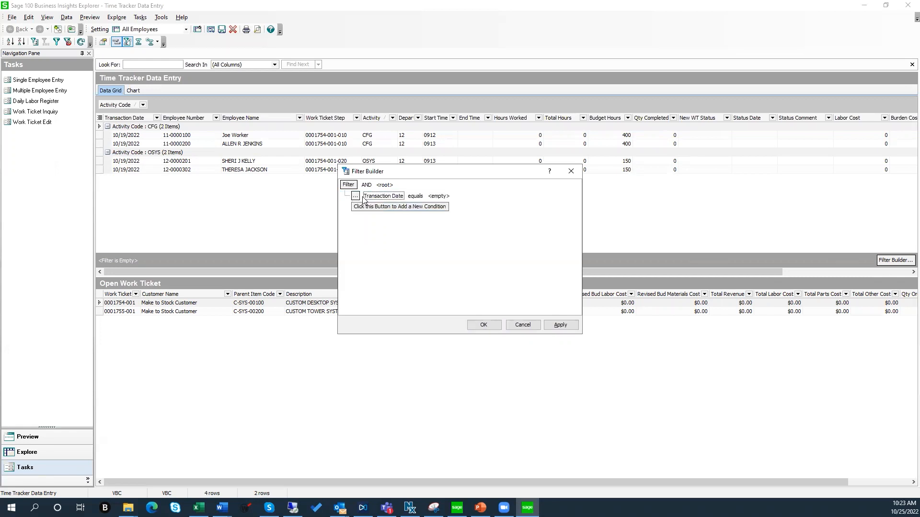
left_click(398, 197)
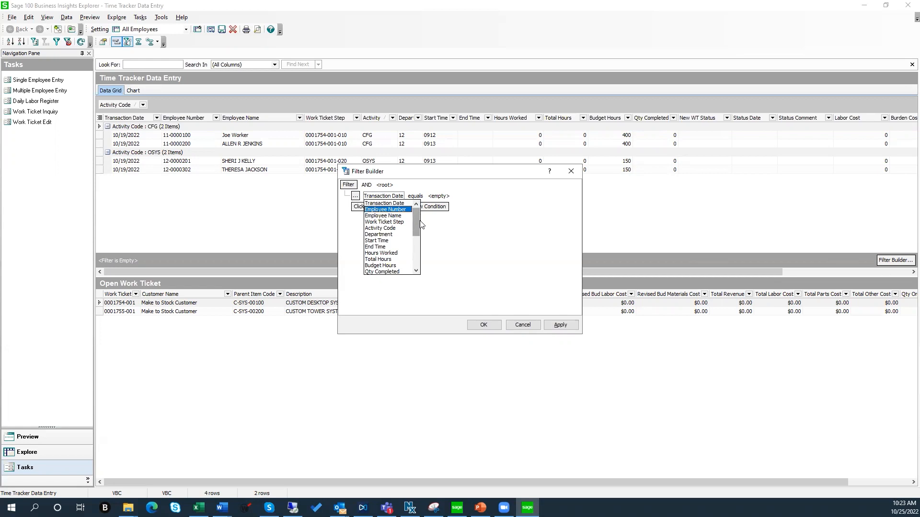
left_click(392, 228)
left_click(430, 196)
left_click(449, 195)
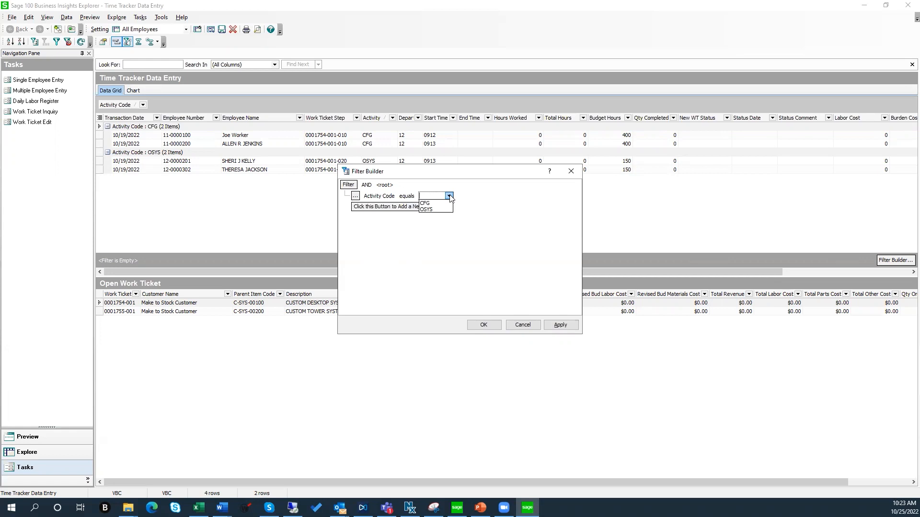
left_click(434, 210)
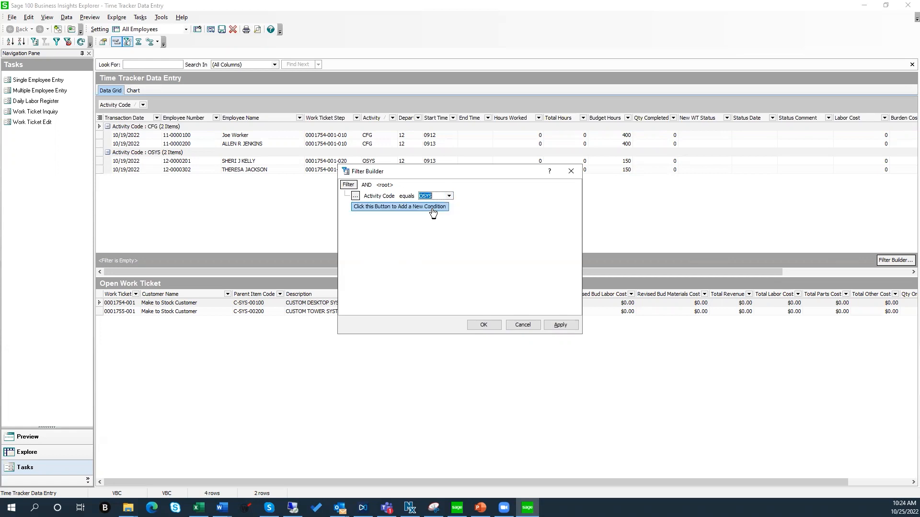
left_click(561, 325)
left_click(482, 325)
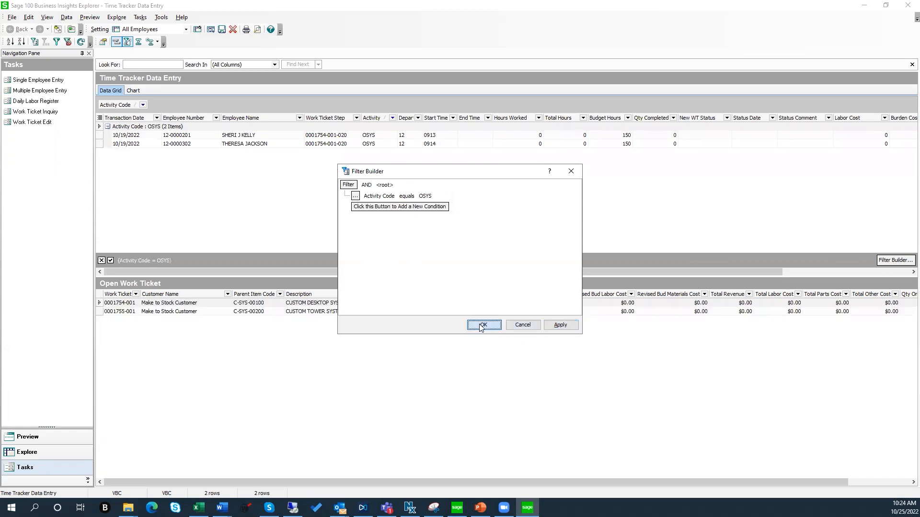
Save the filtered Time Tracker view as a new public setting named OSYS Department and check the list of settings.
left_click(12, 18)
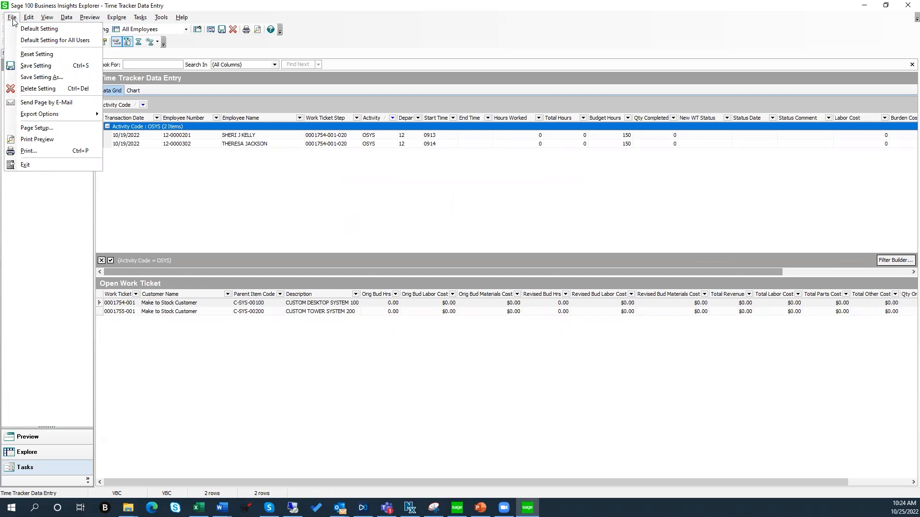
left_click(31, 79)
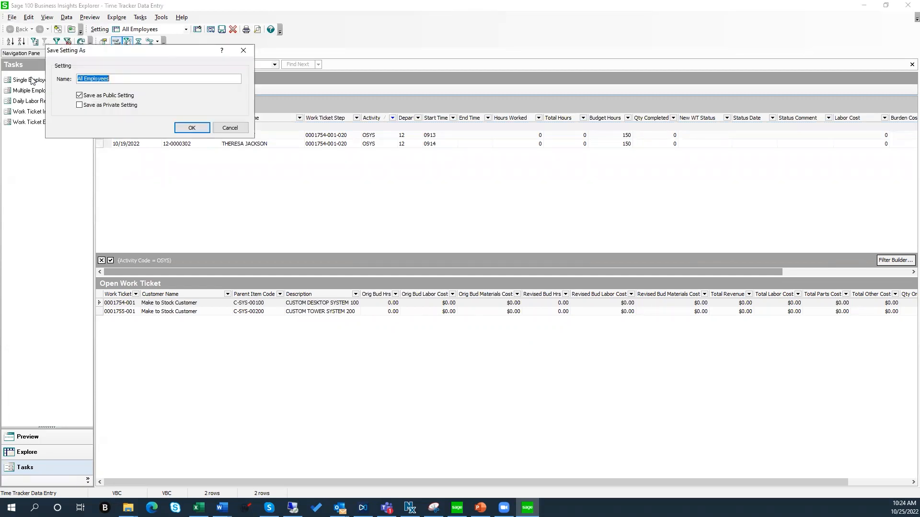
left_click_drag(113, 54, 238, 206)
type("OSYS Department")
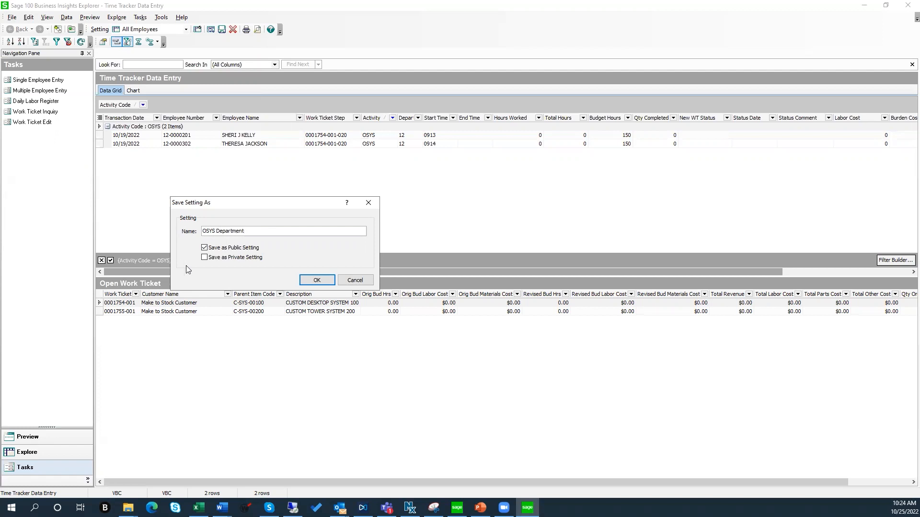
left_click(318, 281)
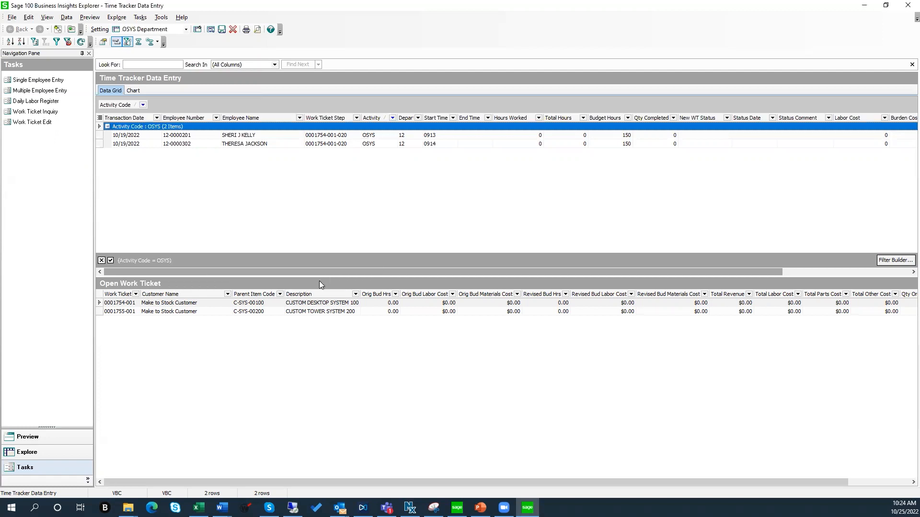
left_click(186, 30)
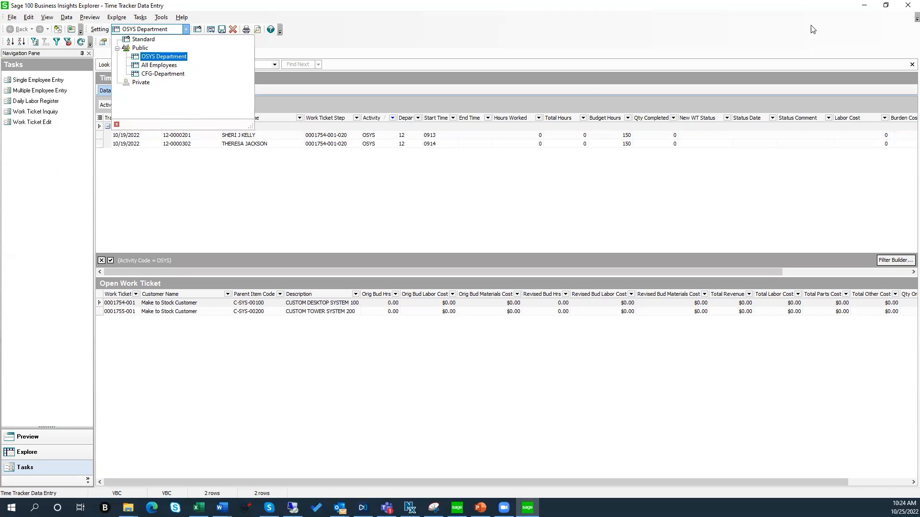
left_click(906, 7)
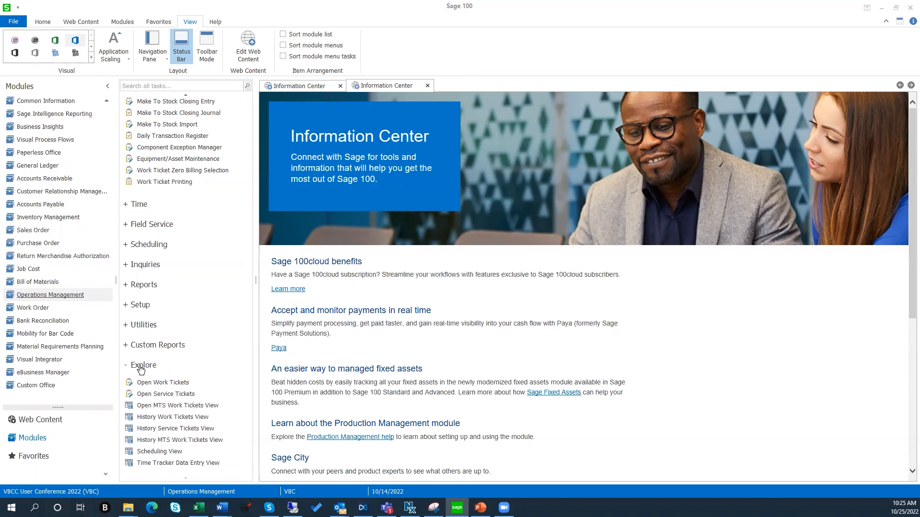
left_click(152, 450)
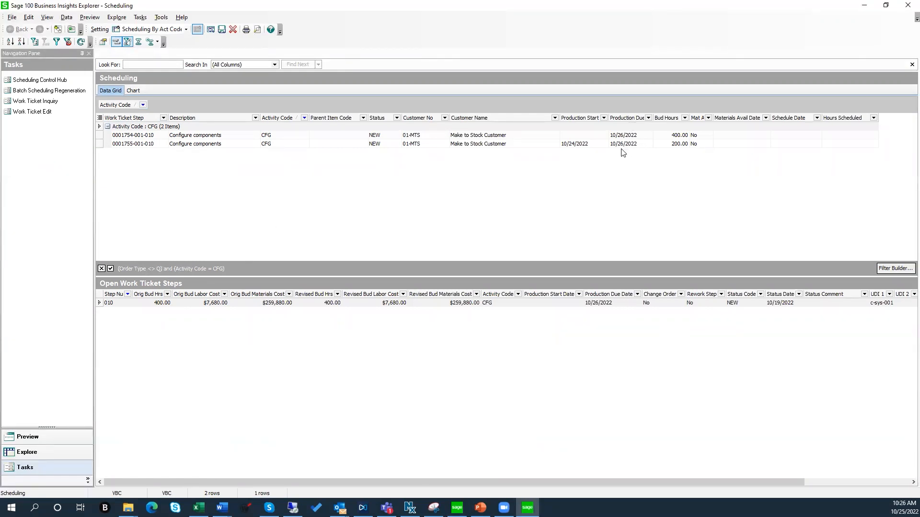
left_click(678, 145)
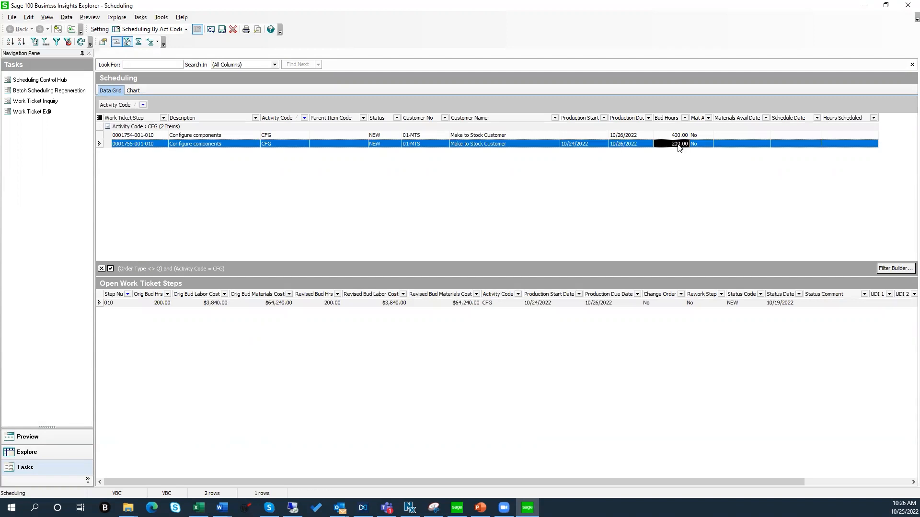
Turn on the summary rows in the Scheduling grid and total the Bud Hours column.
left_click(150, 43)
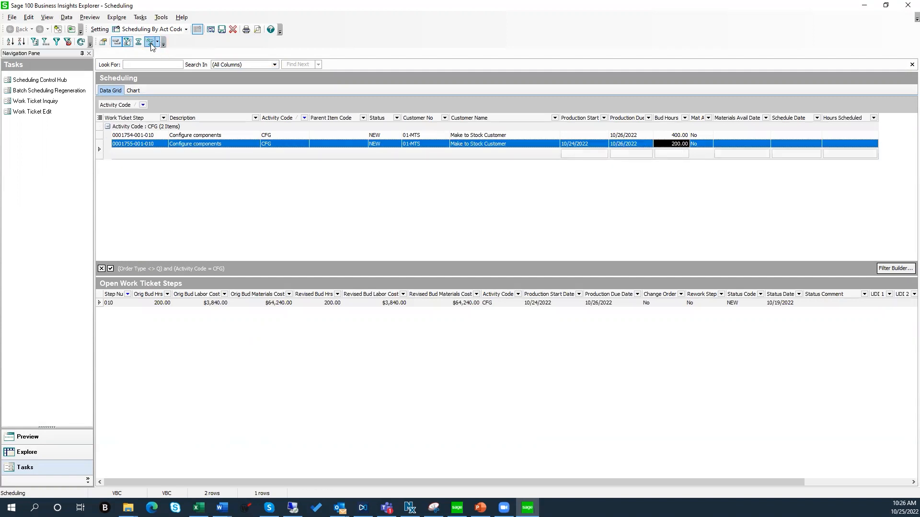
right_click(665, 156)
left_click(673, 173)
Group the Scheduling grid by Production Start Date beneath Activity Code and summarize that date column with Max.
left_click(626, 118)
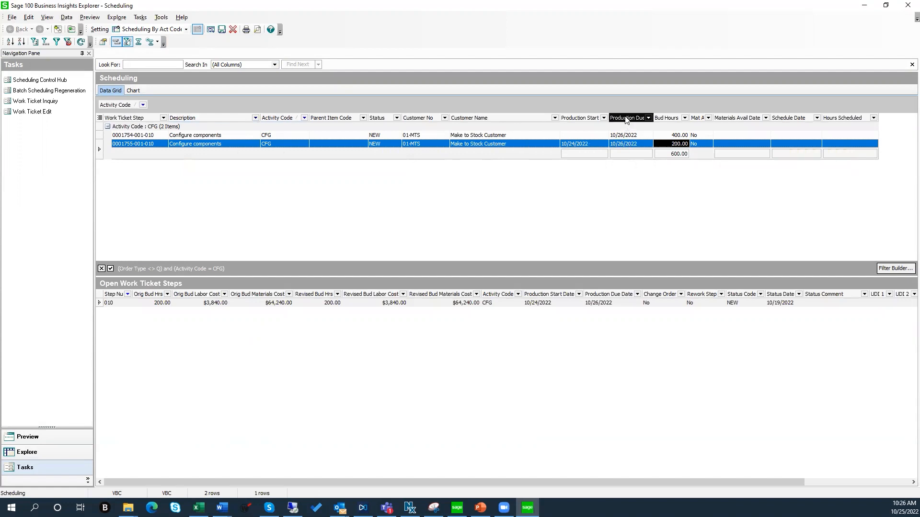
left_click(575, 119)
left_click_drag(574, 119, 245, 105)
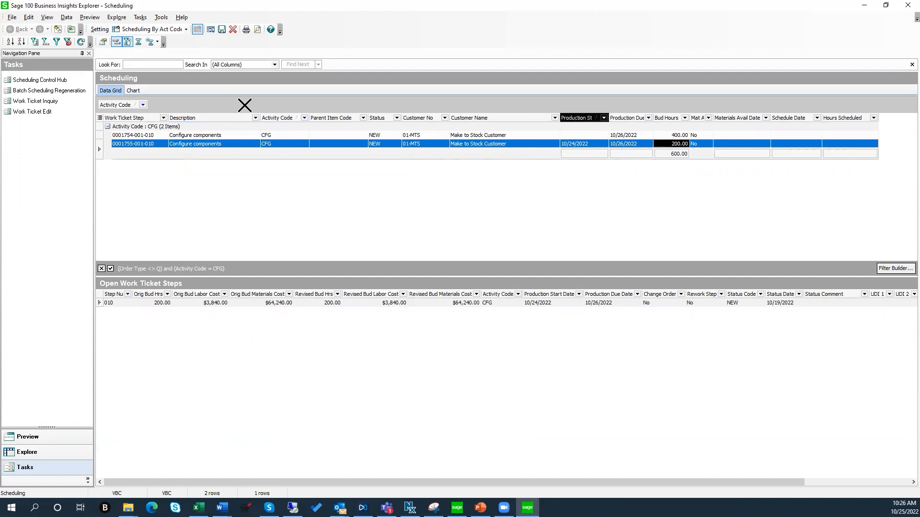
left_click_drag(170, 102, 170, 103)
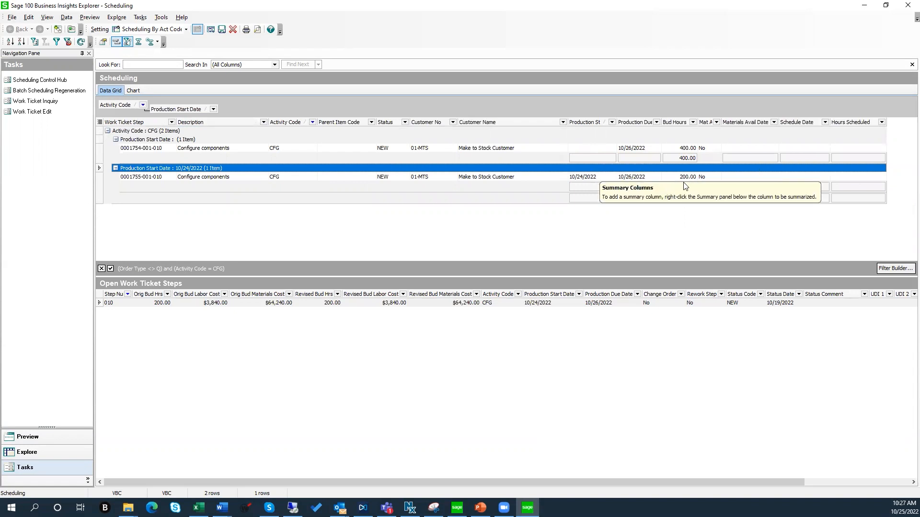
right_click(585, 187)
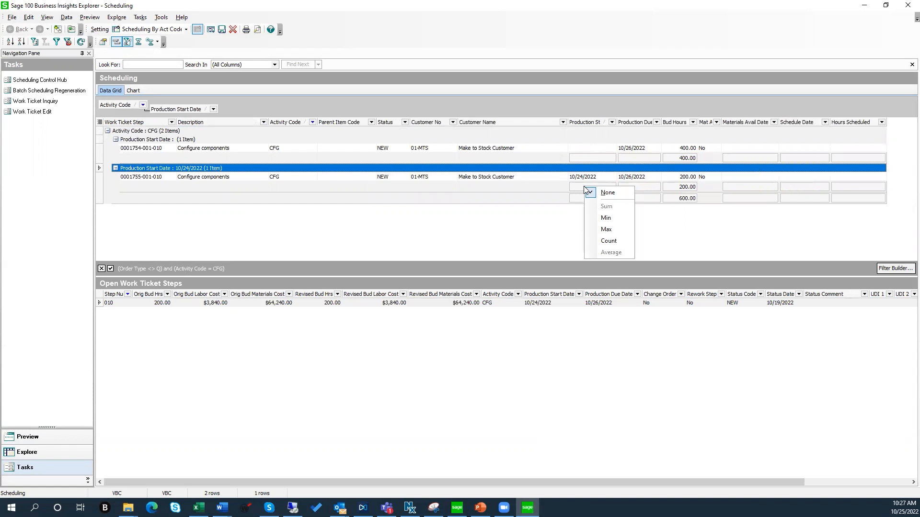
left_click(605, 229)
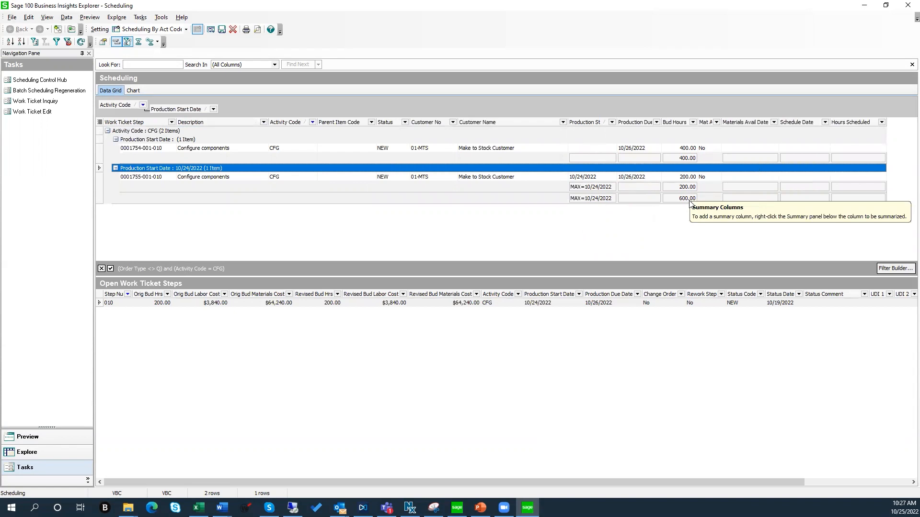
left_click(143, 149)
right_click(143, 150)
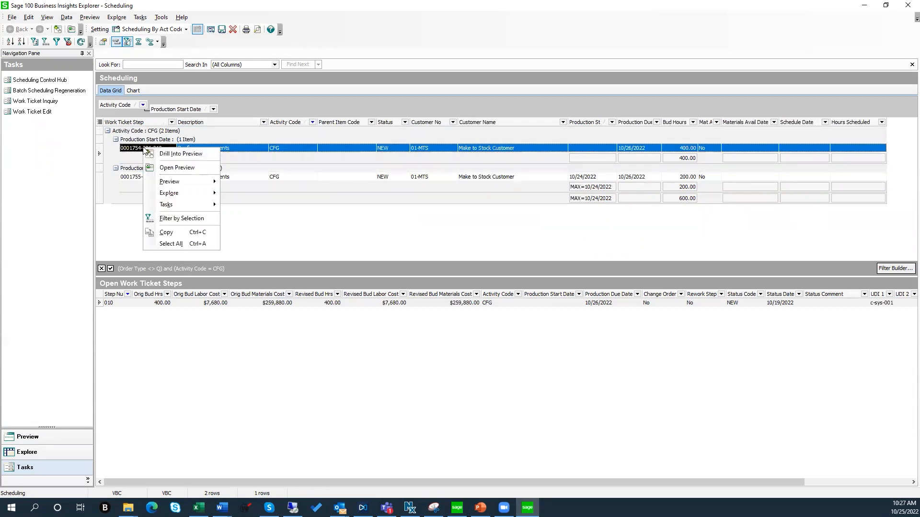
mouse_move(173, 204)
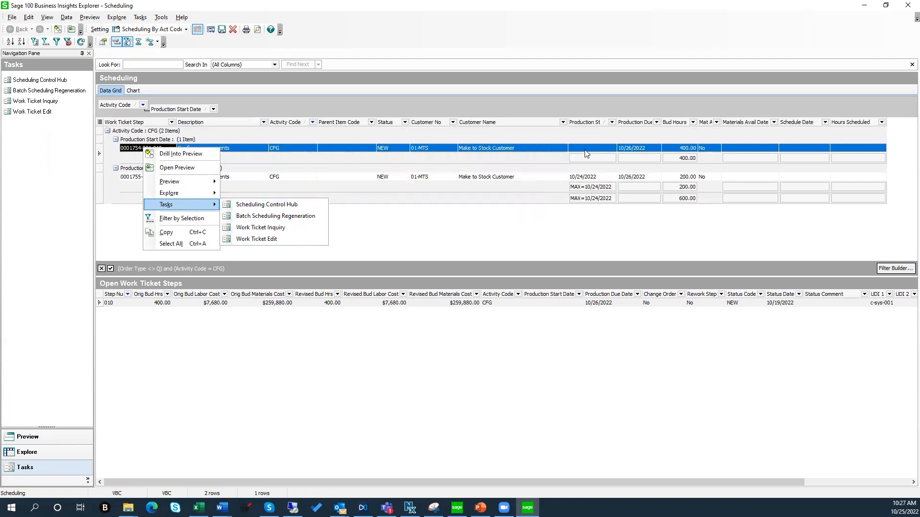
left_click(261, 243)
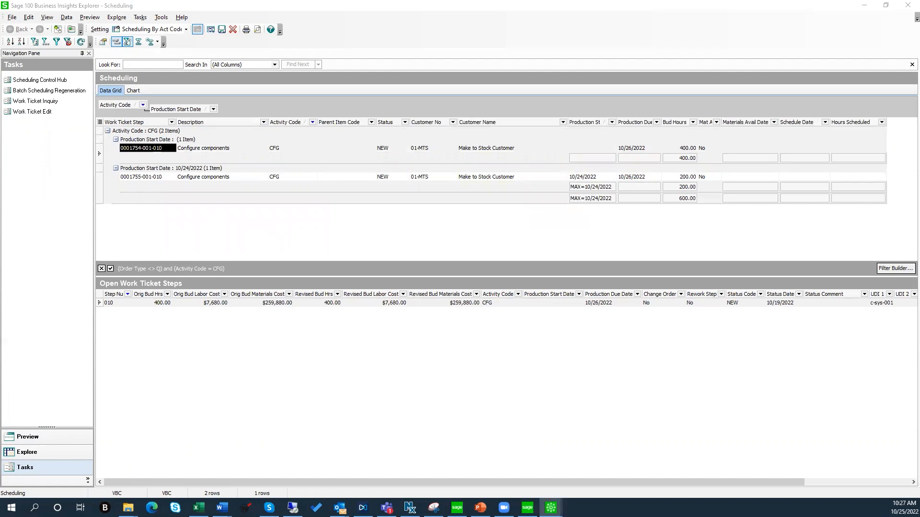
type("010")
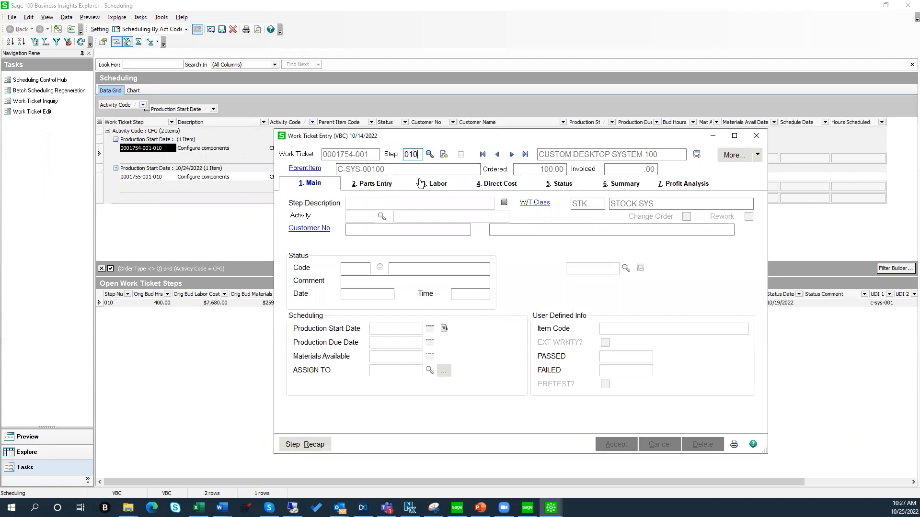
key("Tab")
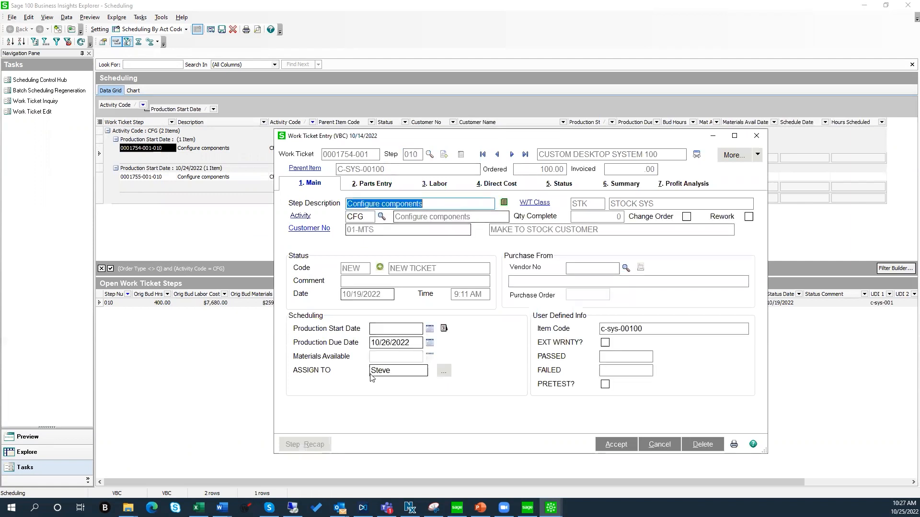
Set the step's Production Start Date to 10/19/2022, save and close the work ticket, and refresh the Scheduling view.
left_click(384, 331)
type("10/19/2")
type("022")
key("Tab")
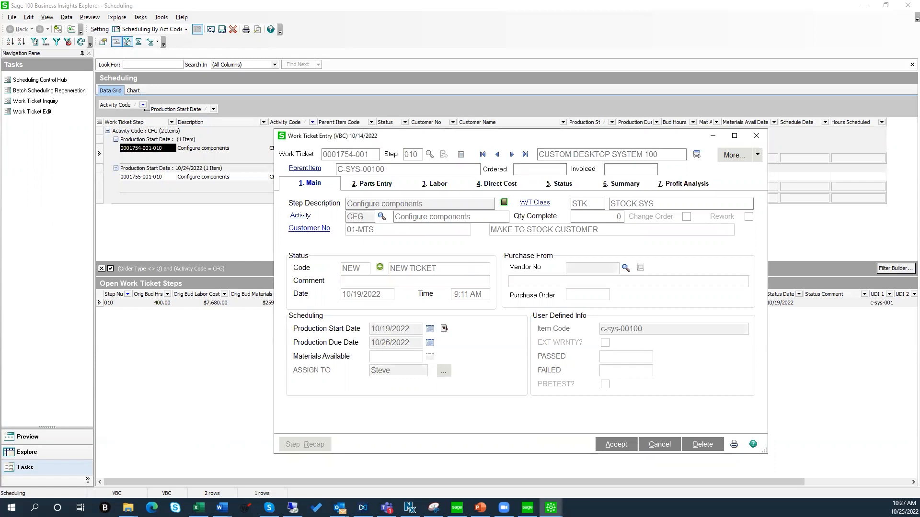
left_click(618, 446)
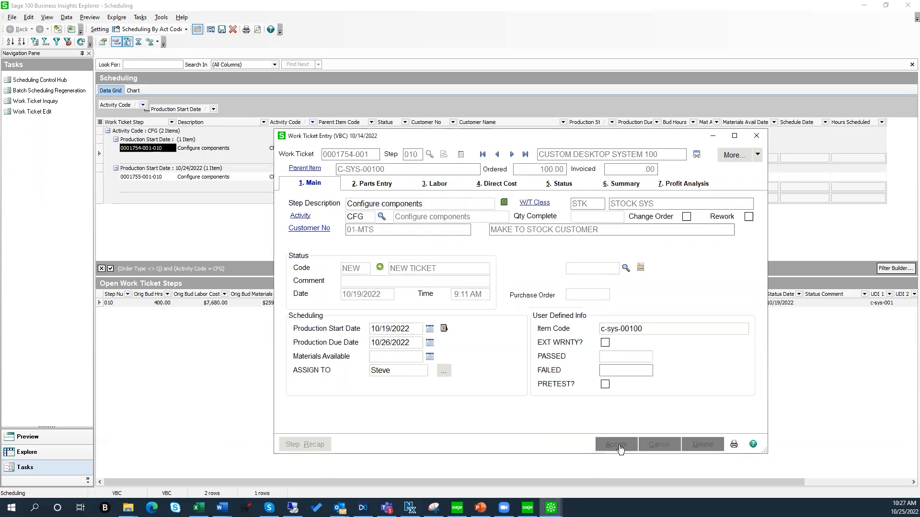
left_click(756, 136)
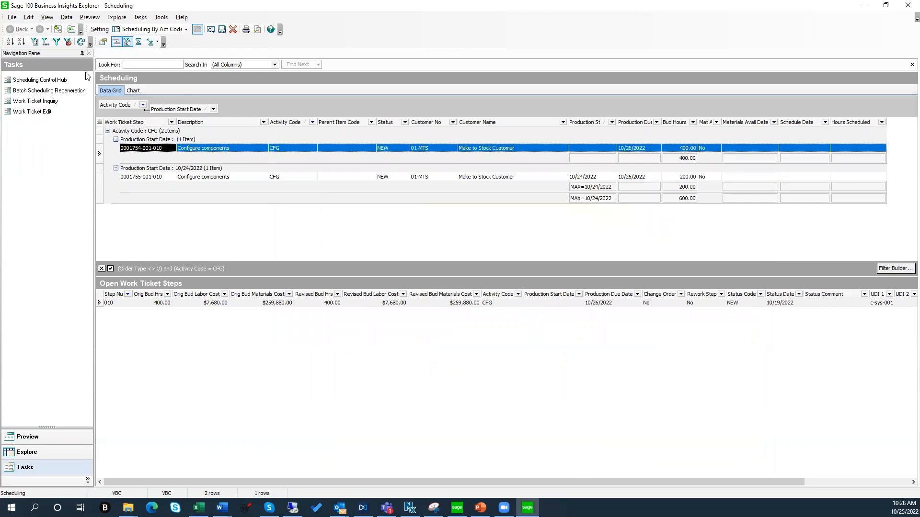
left_click(81, 43)
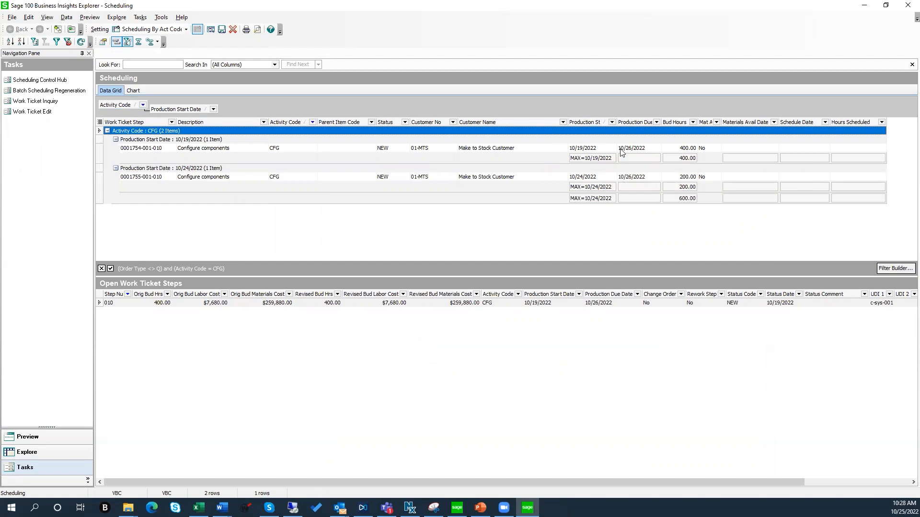
Check which export formats are available for the Scheduling view, without exporting anything.
left_click(12, 18)
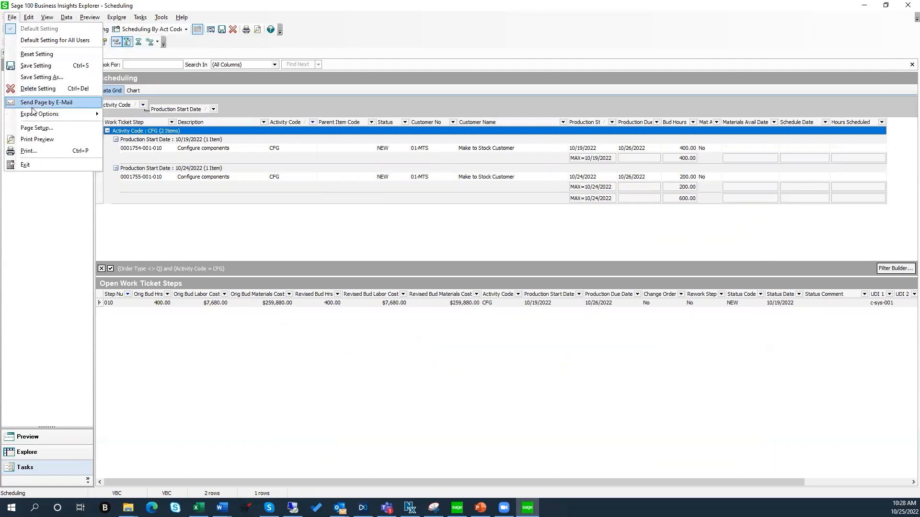
mouse_move(31, 113)
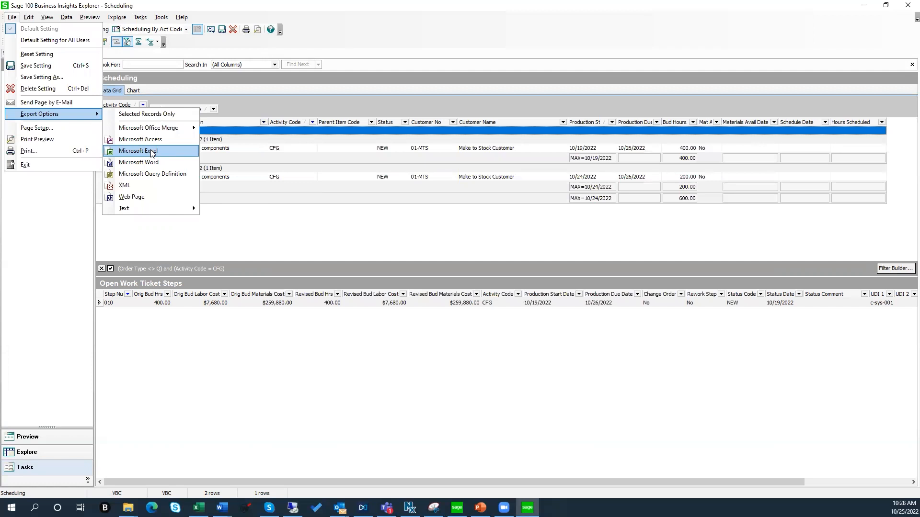
left_click(235, 141)
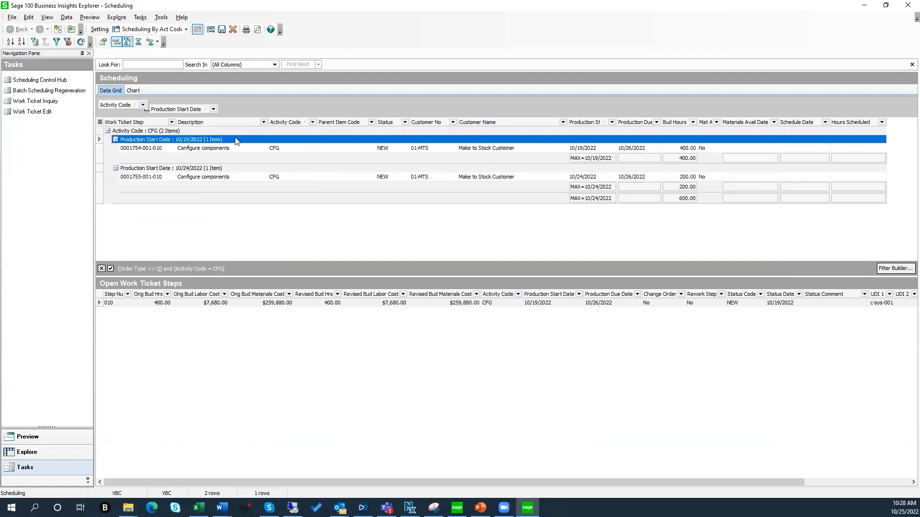
right_click(147, 150)
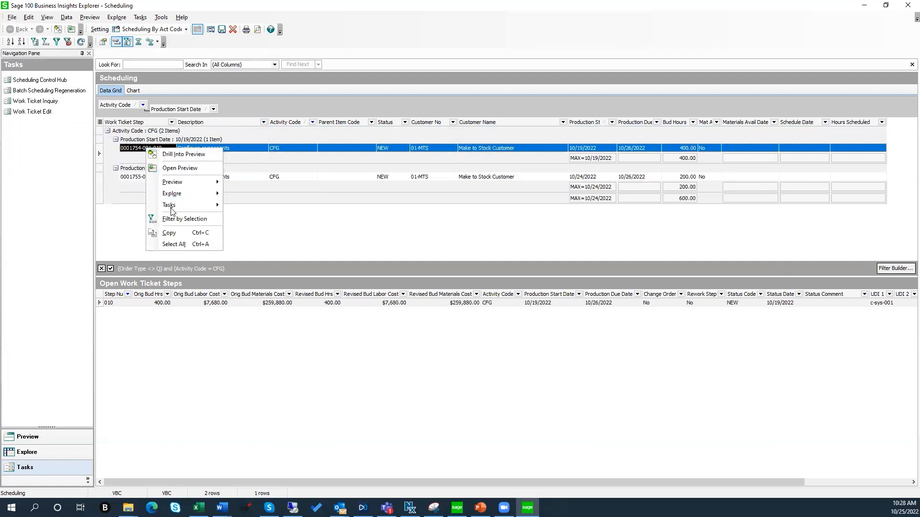
mouse_move(206, 209)
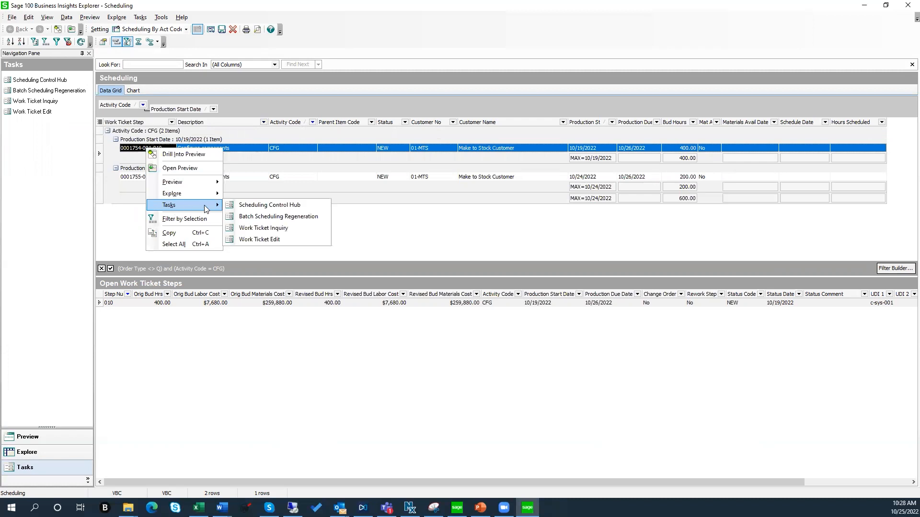
left_click(272, 229)
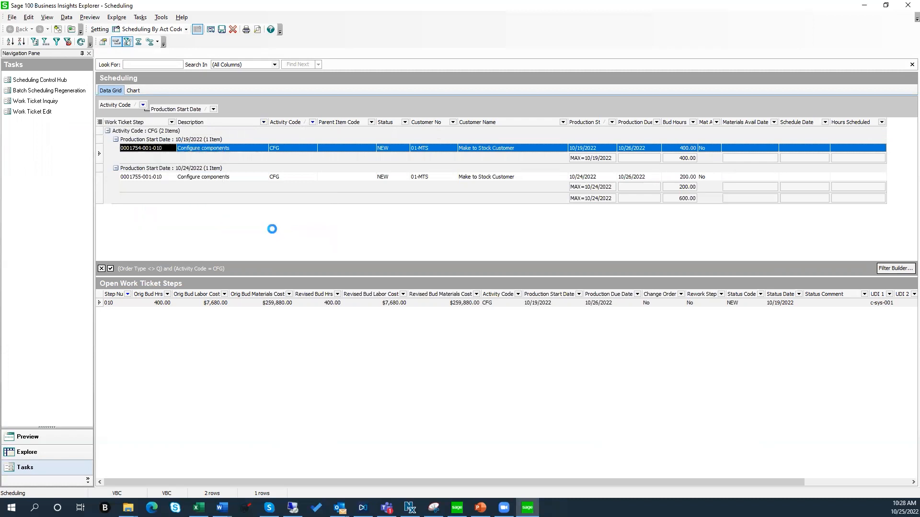